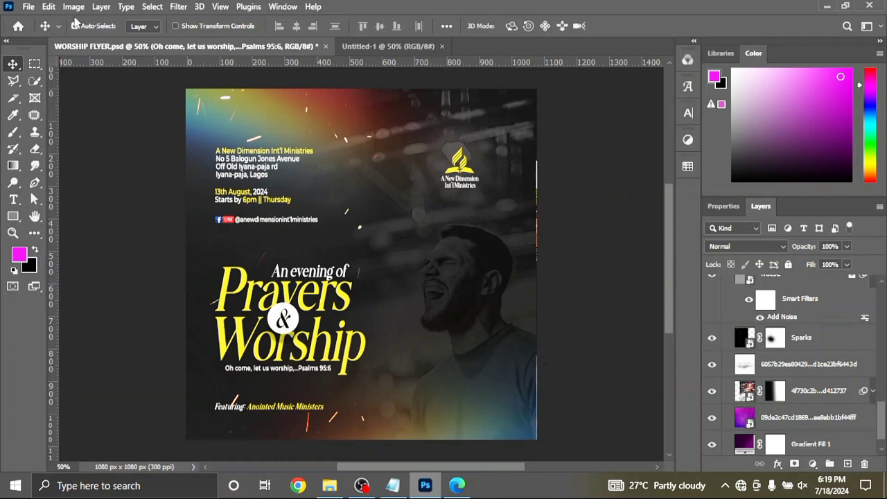
Create a new 1080 x 1080 px document at 300 ppi in RGB Color named CHURCH FYER.
{"action": "left_click", "coordinate": [19, 26]}
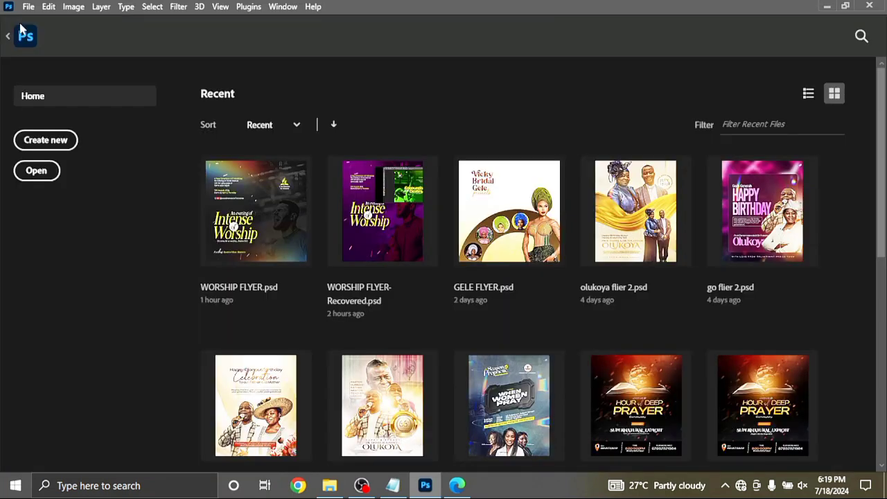
{"action": "left_click", "coordinate": [47, 141]}
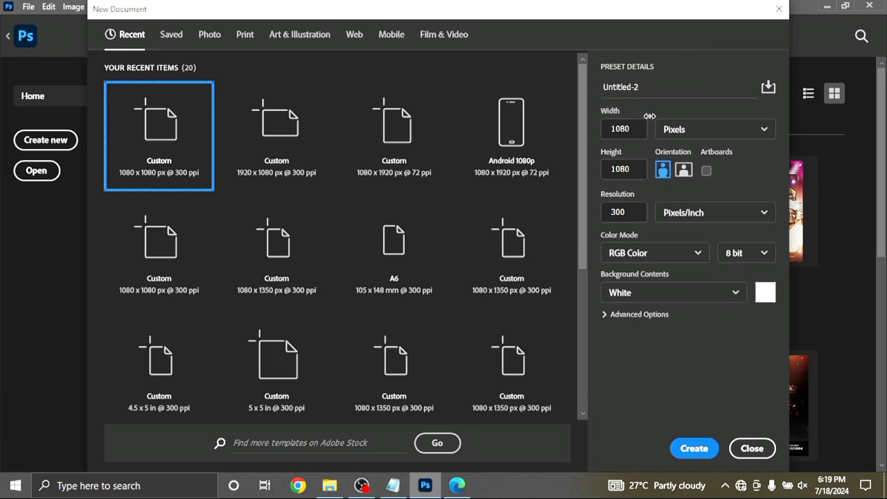
{"action": "left_click_drag", "start_coordinate": [646, 88], "coordinate": [605, 92]}
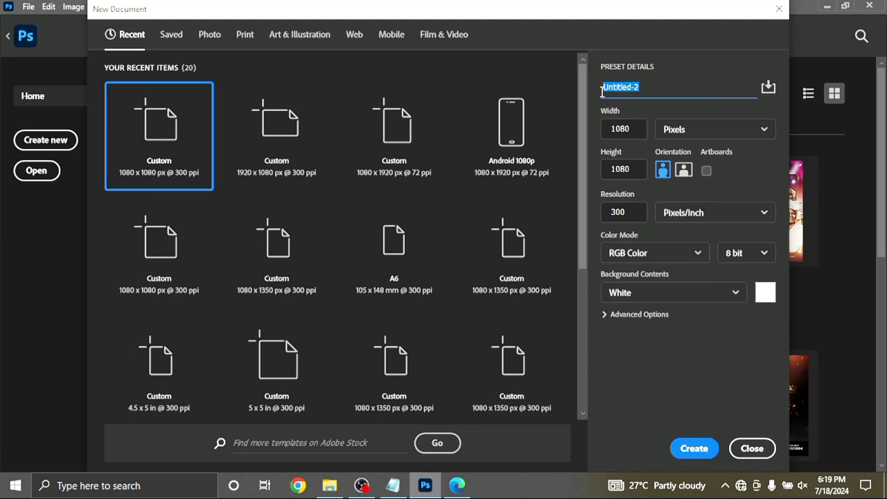
{"action": "type", "text": "CHURCH FYER"}
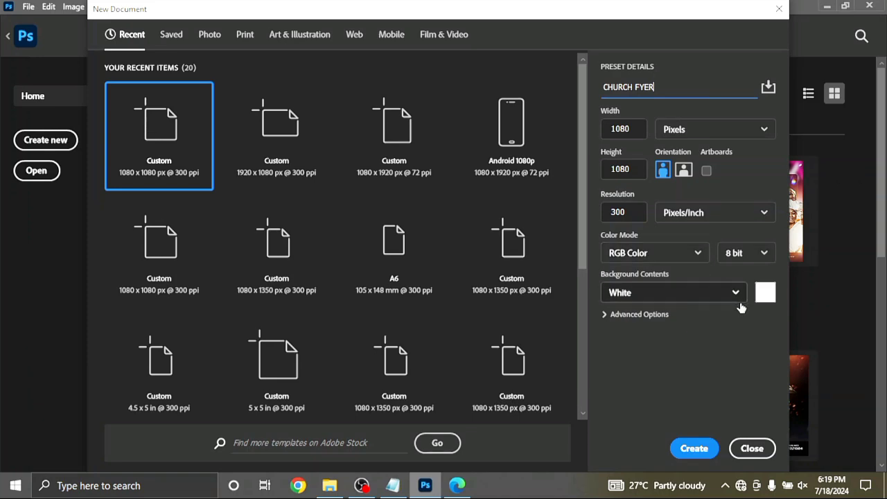
{"action": "left_click", "coordinate": [694, 449]}
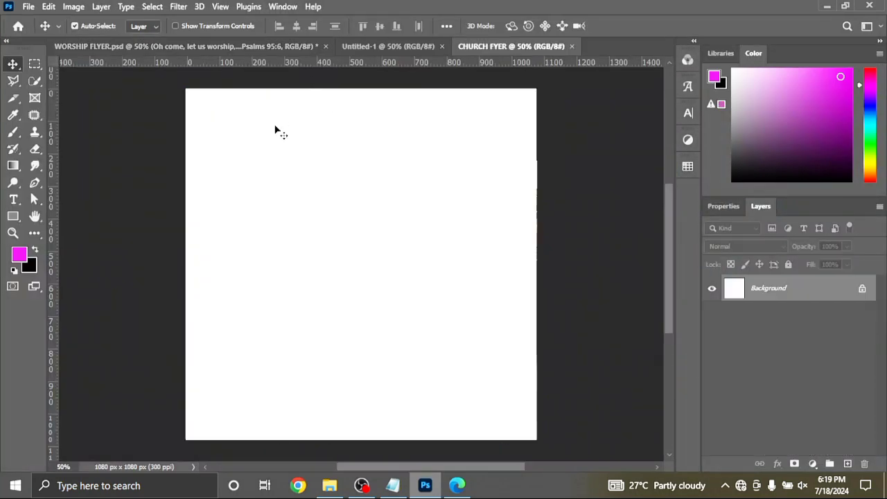
Close the blank Untitled-1 document and unlock the Background layer of CHURCH FYER.
{"action": "left_click", "coordinate": [387, 49]}
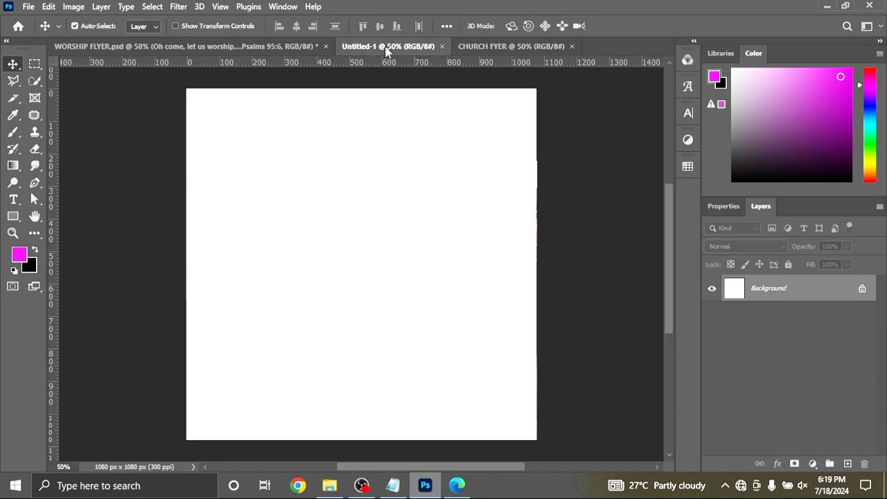
{"action": "left_click", "coordinate": [442, 47]}
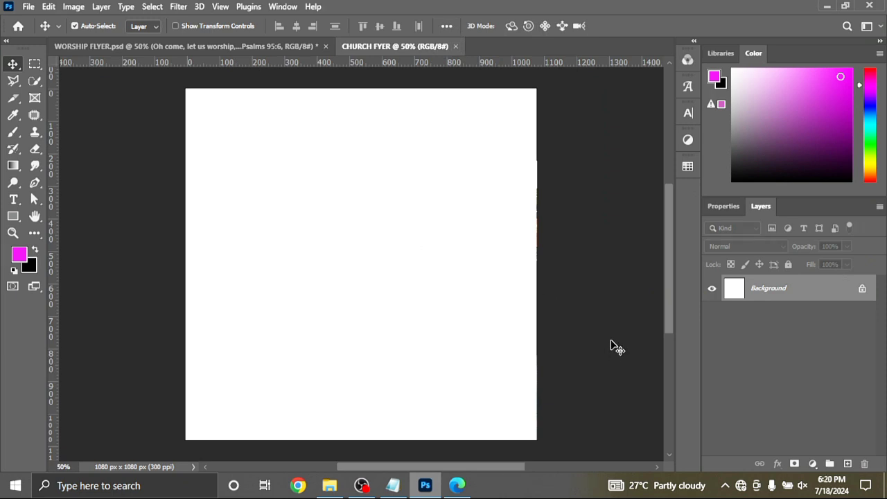
{"action": "left_click", "coordinate": [864, 289]}
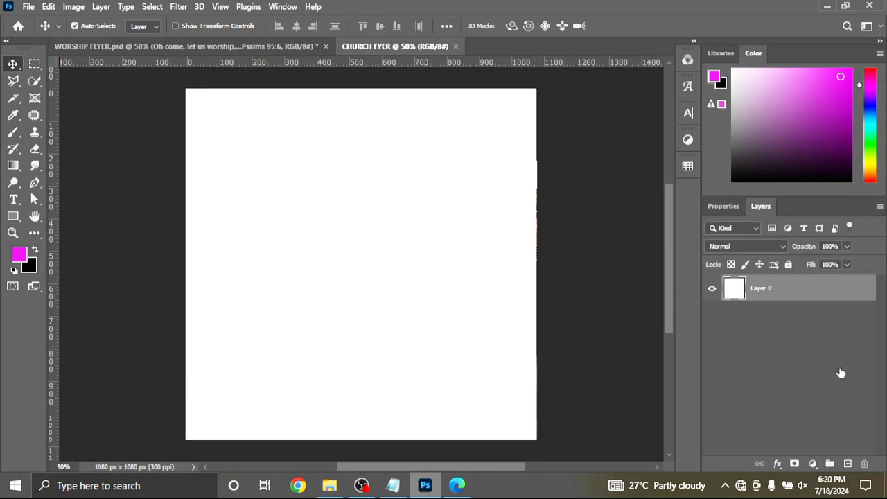
Add a Gradient fill layer using the light-cyan-to-blue preset Purple_10 from the Purples group.
{"action": "left_click", "coordinate": [812, 463]}
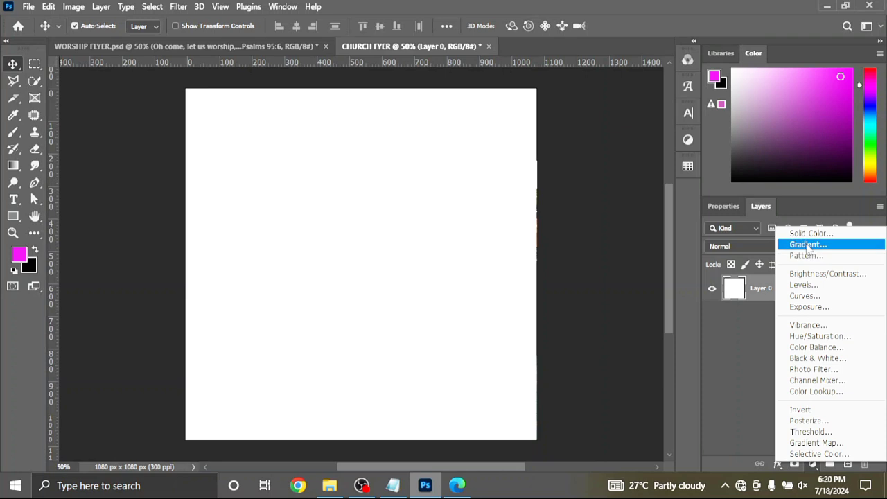
{"action": "left_click", "coordinate": [807, 244]}
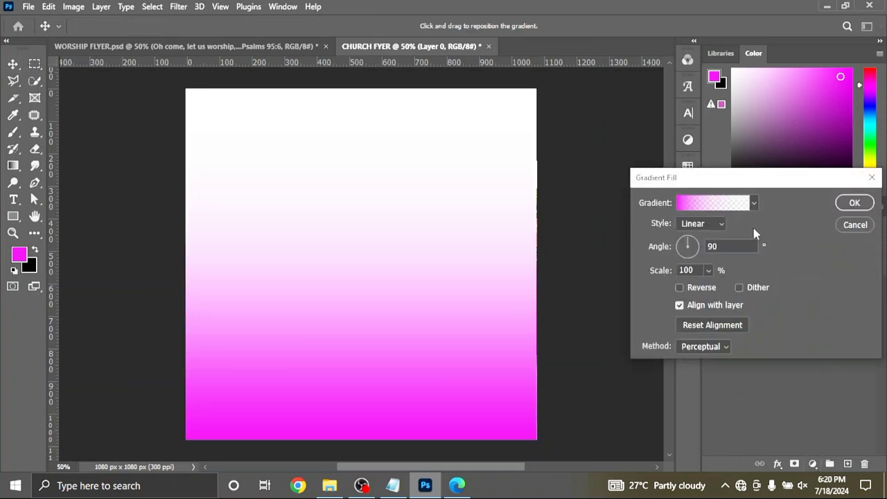
{"action": "left_click", "coordinate": [724, 210]}
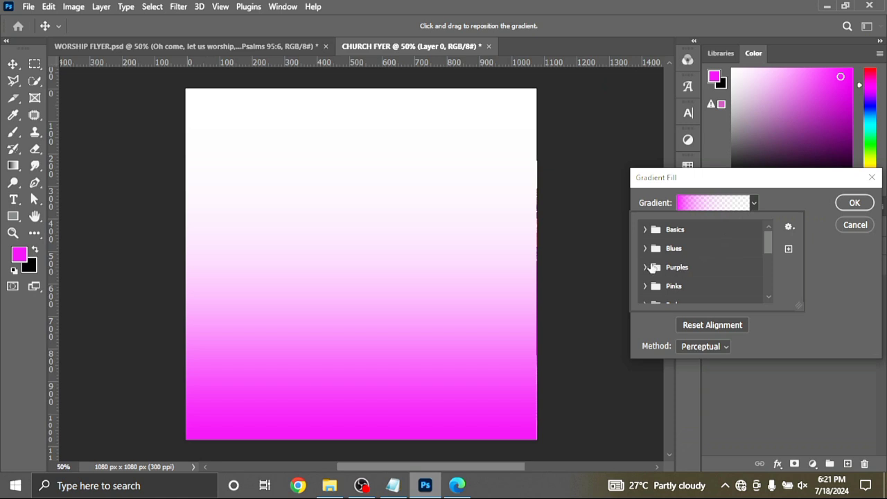
{"action": "left_click", "coordinate": [645, 267]}
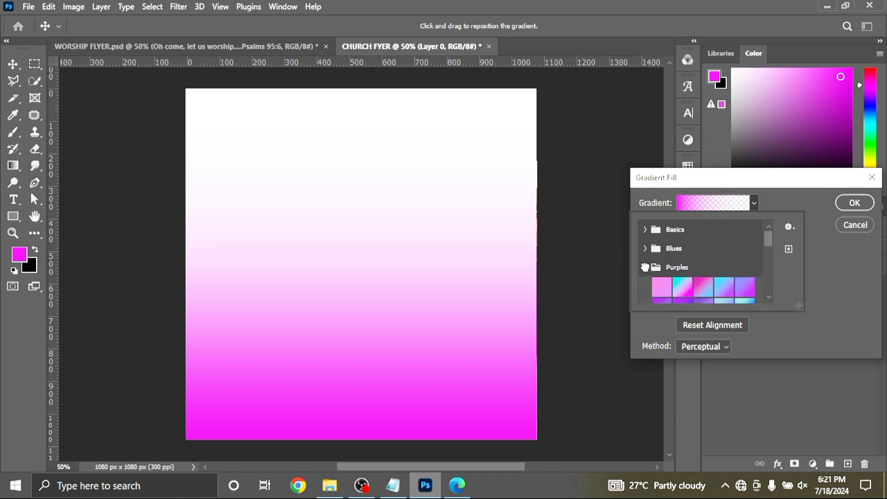
{"action": "left_click_drag", "start_coordinate": [765, 241], "coordinate": [766, 255]}
{"action": "left_click", "coordinate": [743, 274]}
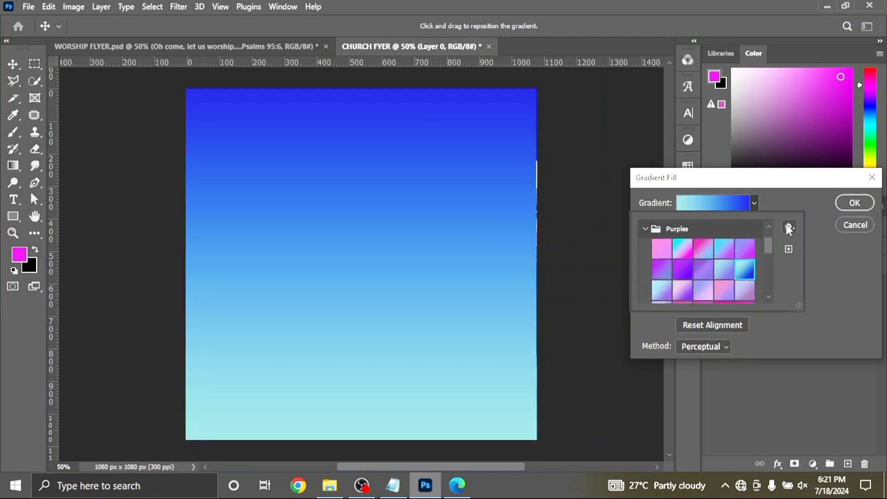
{"action": "left_click", "coordinate": [782, 202]}
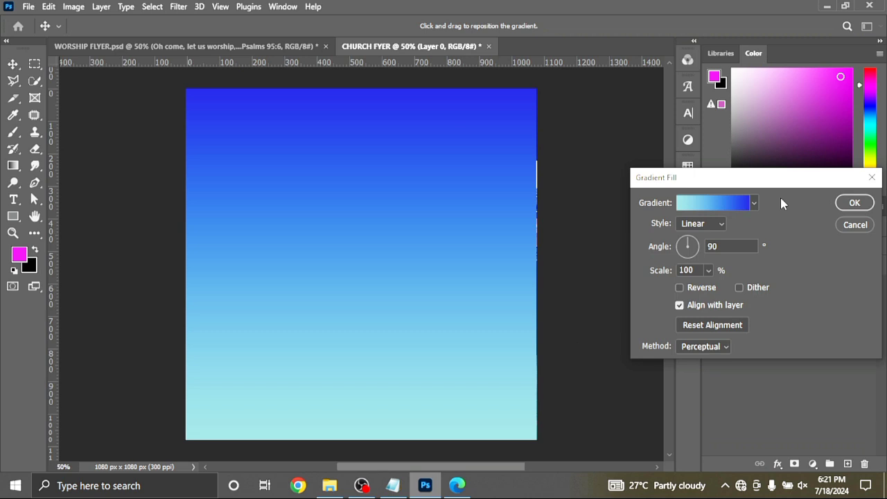
Open the color of the gradient's starting stop for editing and copy the hex code 2b012e from the Notepad notes.
{"action": "left_click", "coordinate": [718, 206]}
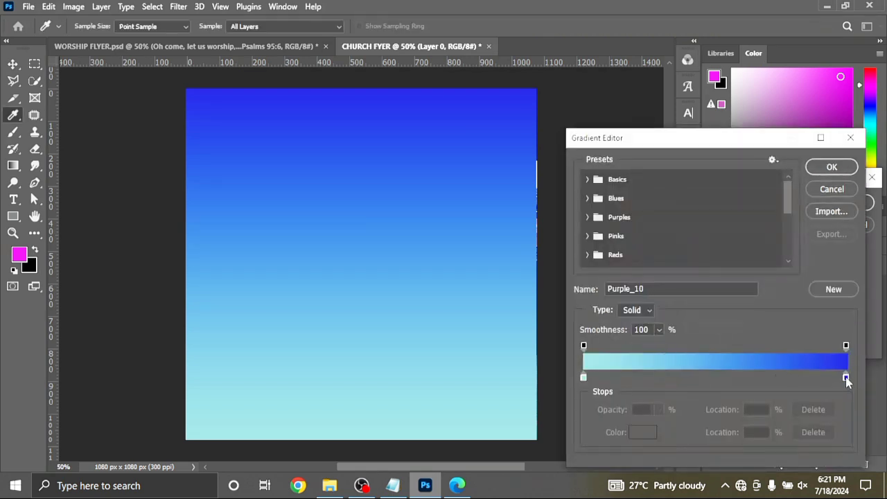
{"action": "left_click", "coordinate": [584, 379]}
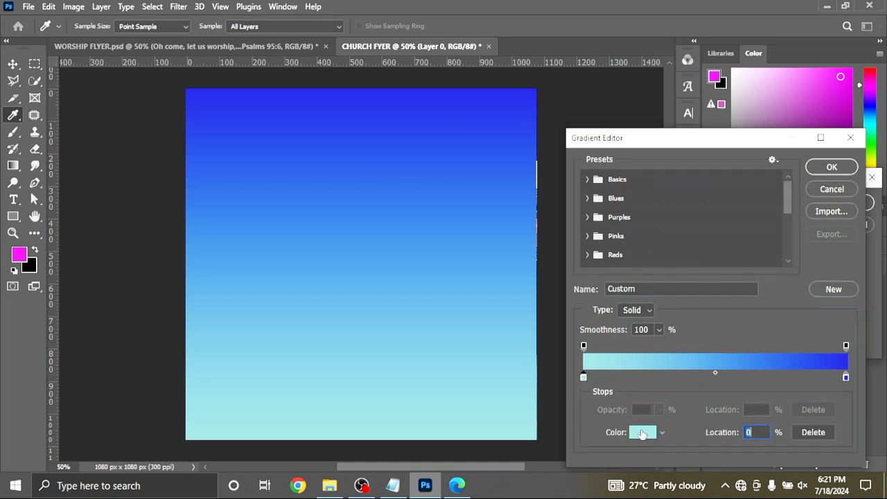
{"action": "left_click", "coordinate": [643, 433]}
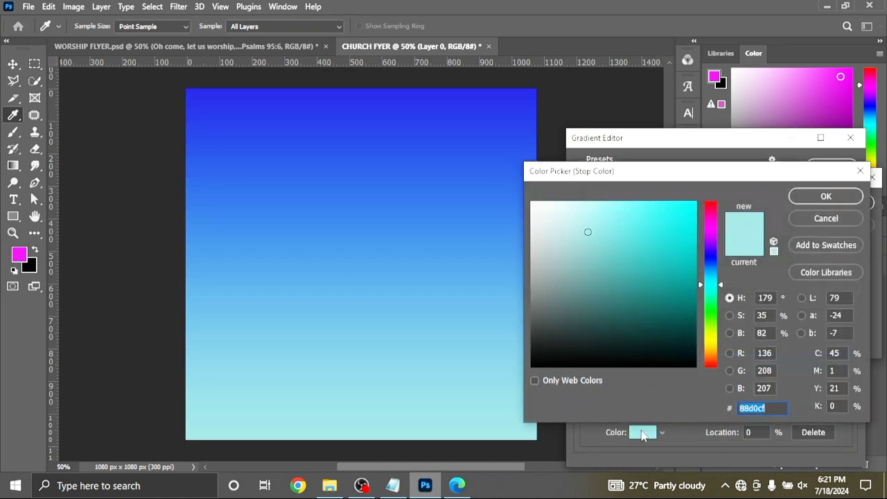
{"action": "left_click", "coordinate": [393, 487]}
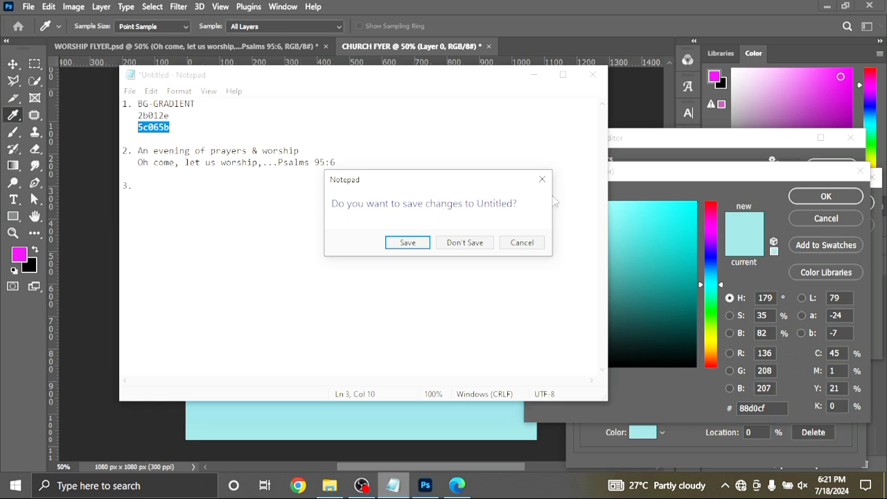
{"action": "left_click", "coordinate": [542, 179]}
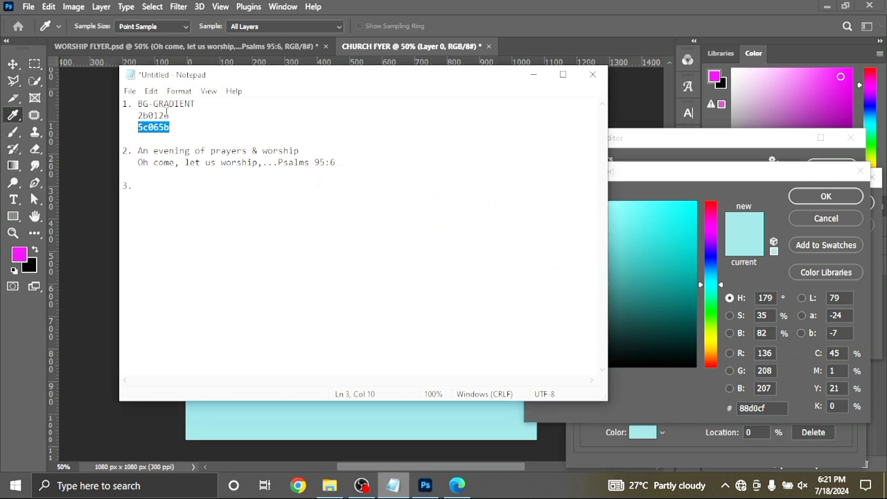
{"action": "left_click_drag", "start_coordinate": [170, 116], "coordinate": [125, 115]}
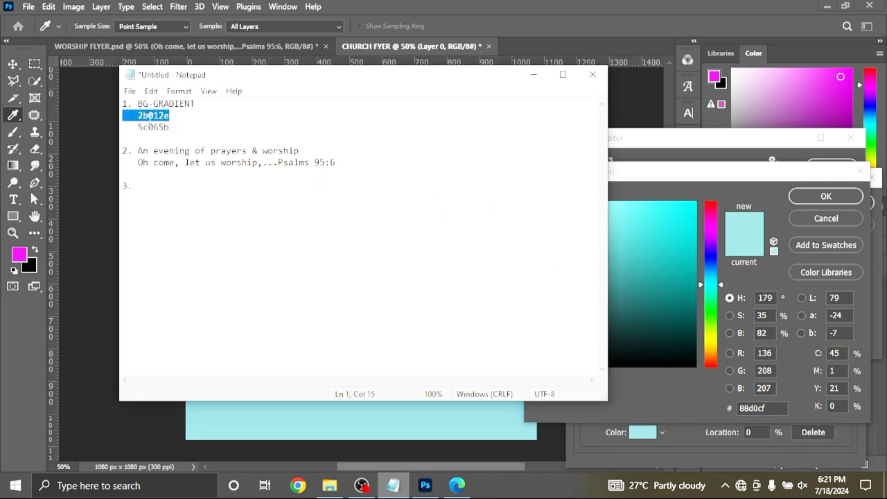
{"action": "right_click", "coordinate": [151, 115]}
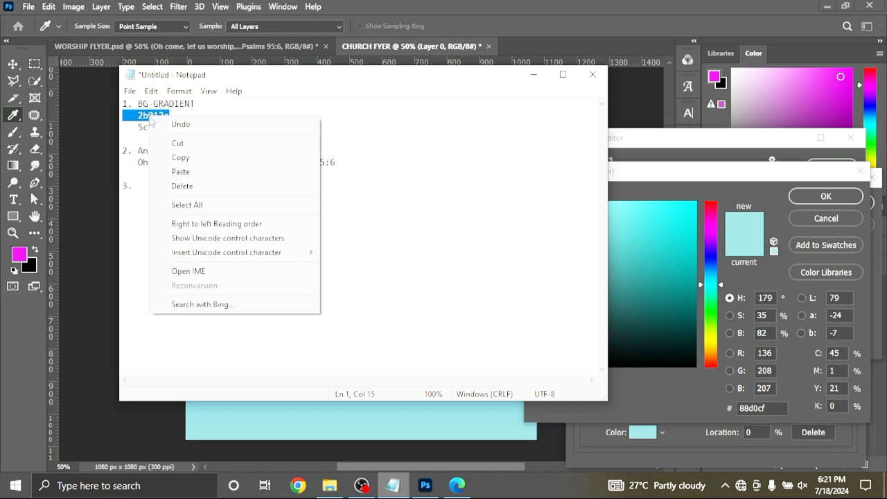
{"action": "left_click", "coordinate": [215, 168]}
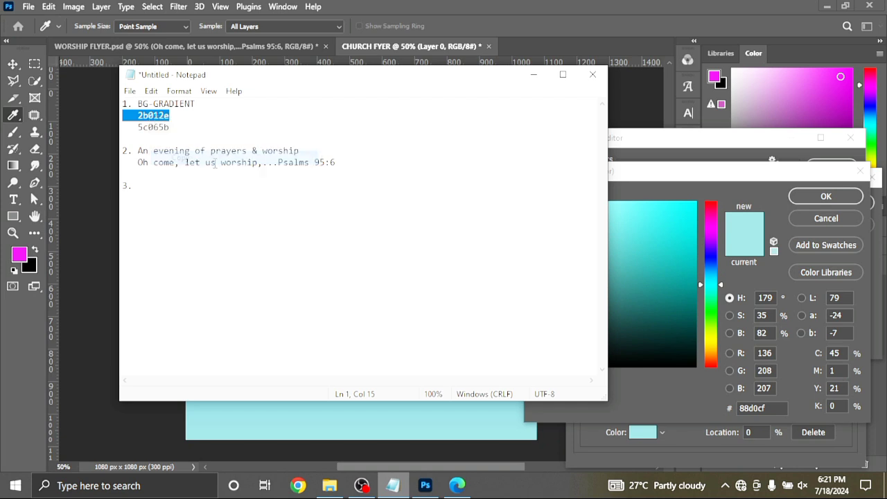
Back in Photoshop, set the starting stop's color to 2b012e and its location to 40%.
{"action": "left_click", "coordinate": [766, 407]}
{"action": "right_click", "coordinate": [764, 405]}
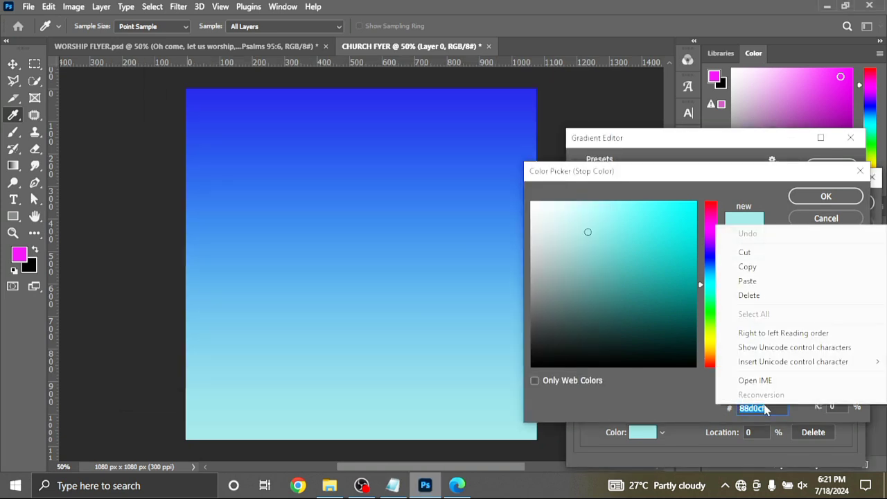
{"action": "left_click", "coordinate": [747, 282]}
{"action": "right_click", "coordinate": [752, 409]}
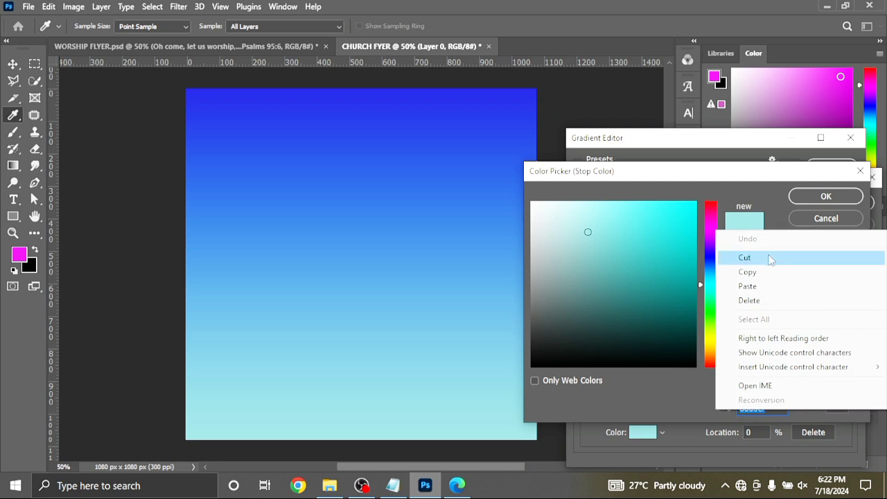
{"action": "left_click", "coordinate": [755, 287]}
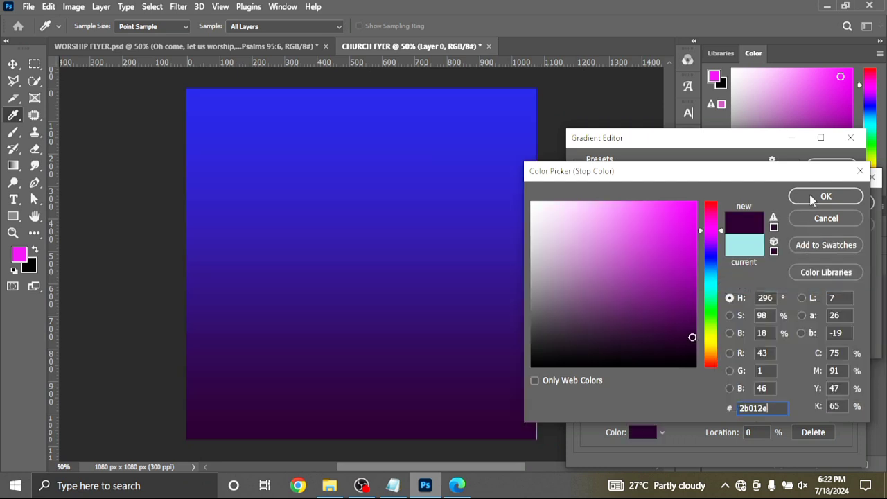
{"action": "left_click", "coordinate": [825, 197]}
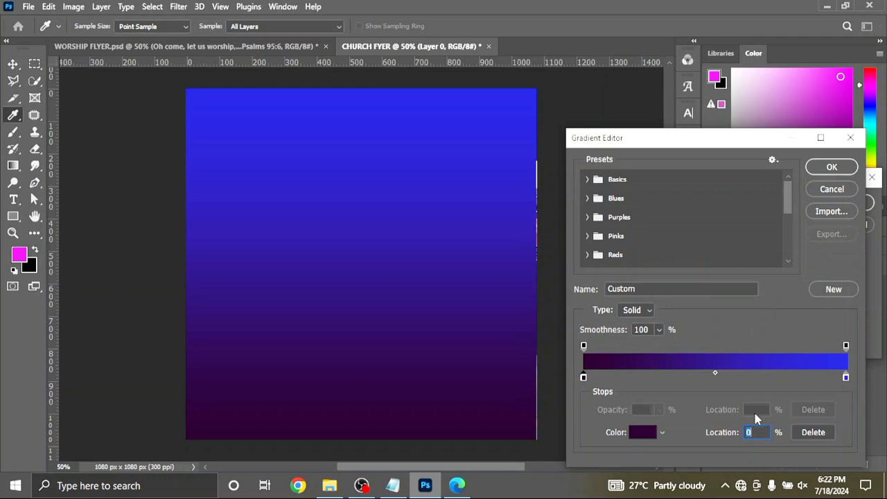
{"action": "type", "text": "40"}
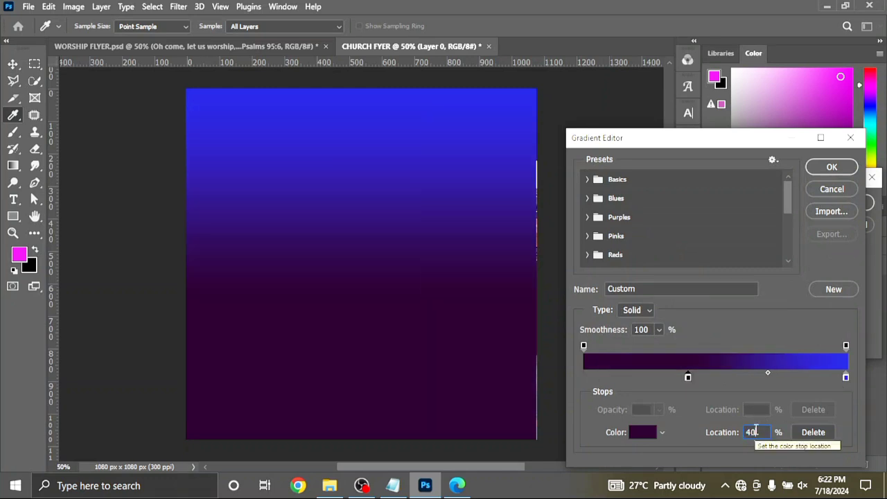
Open the color of the gradient's 100% end stop for editing and copy the hex code 5c065b from the Notepad notes.
{"action": "left_click", "coordinate": [846, 378]}
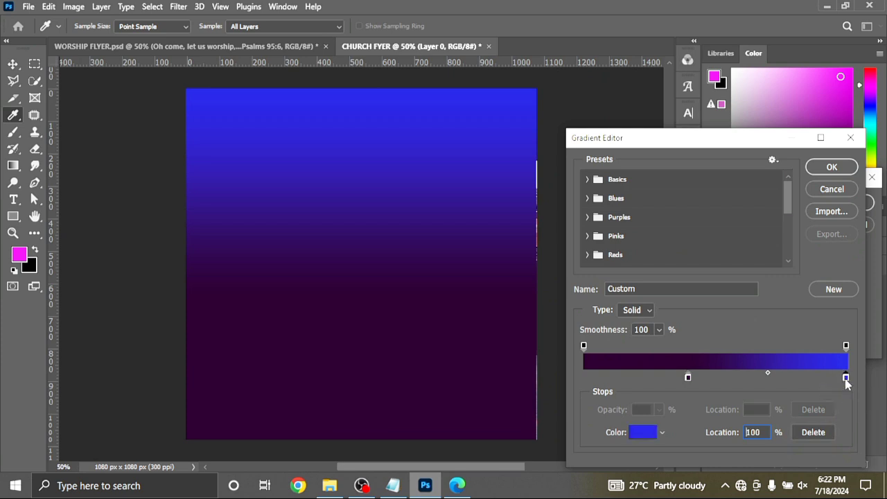
{"action": "left_click", "coordinate": [643, 432]}
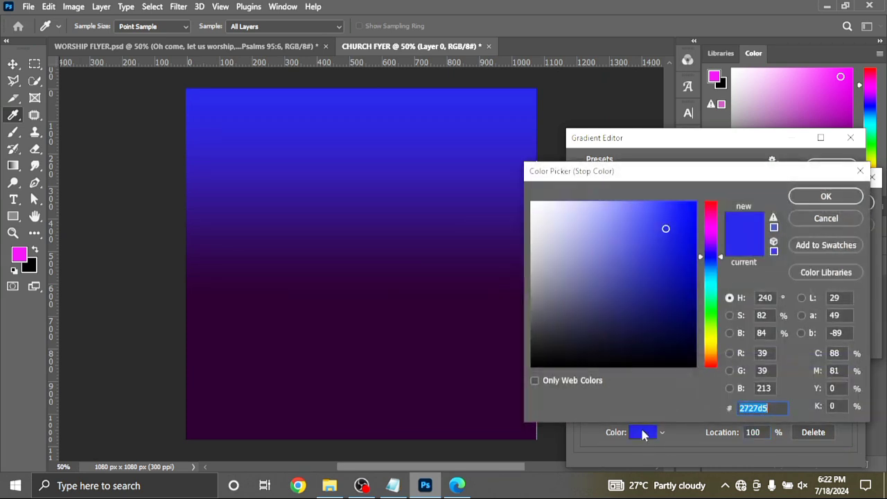
{"action": "left_click", "coordinate": [393, 486]}
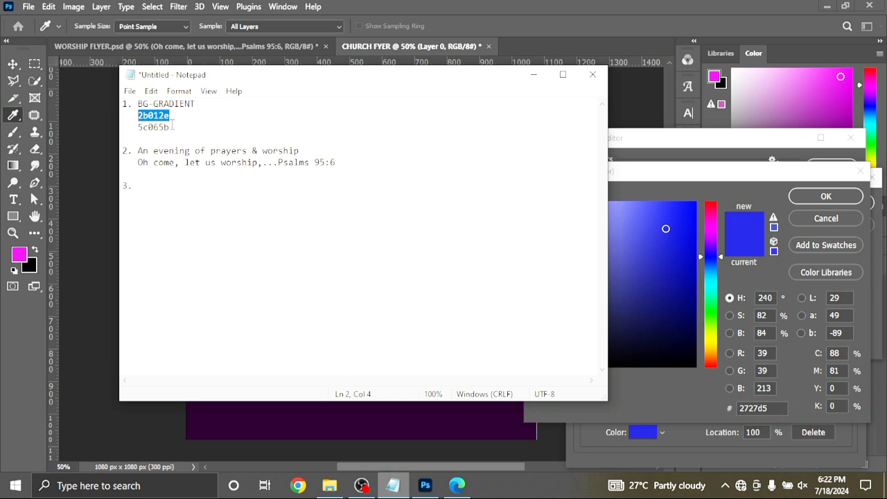
{"action": "double_click", "coordinate": [148, 127]}
{"action": "right_click", "coordinate": [147, 128]}
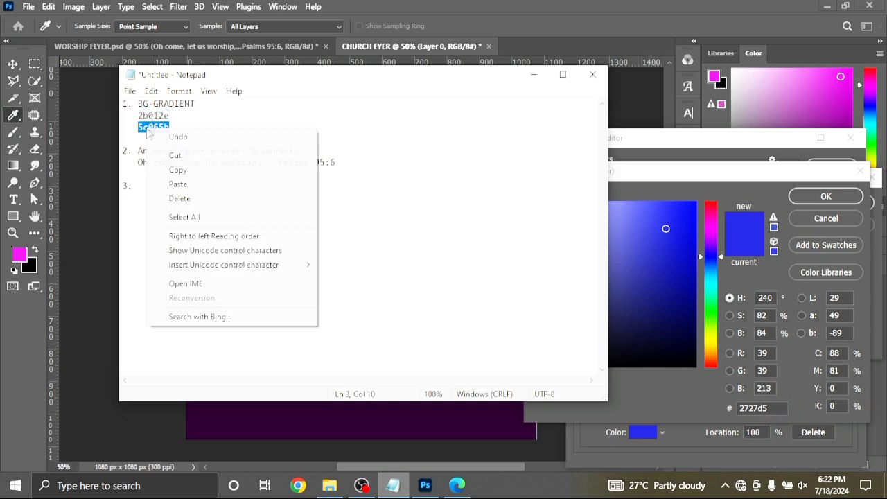
{"action": "left_click", "coordinate": [178, 170]}
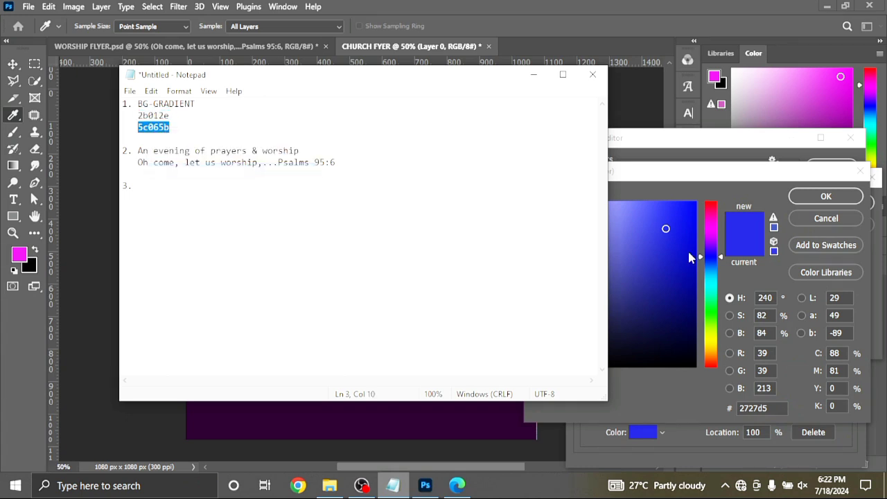
Back in Photoshop, set the end stop's color to 5c065b and apply the finished gradient fill.
{"action": "left_click", "coordinate": [754, 408]}
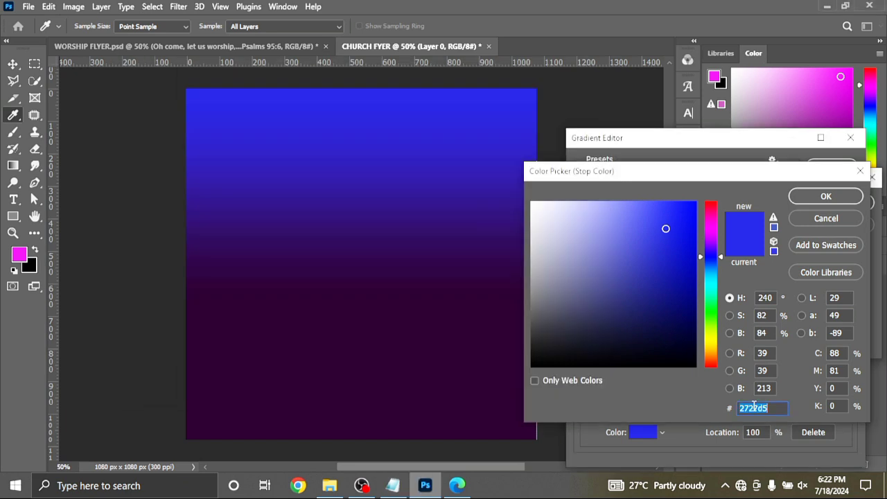
{"action": "right_click", "coordinate": [754, 408]}
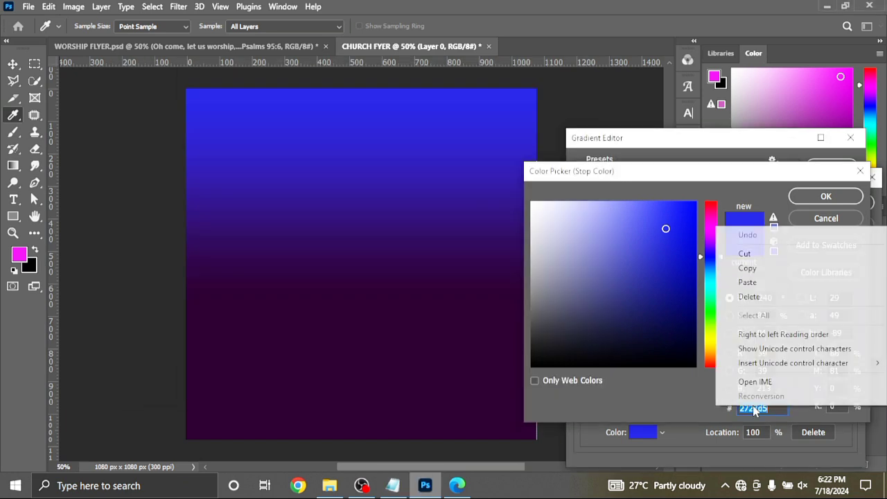
{"action": "left_click", "coordinate": [753, 283]}
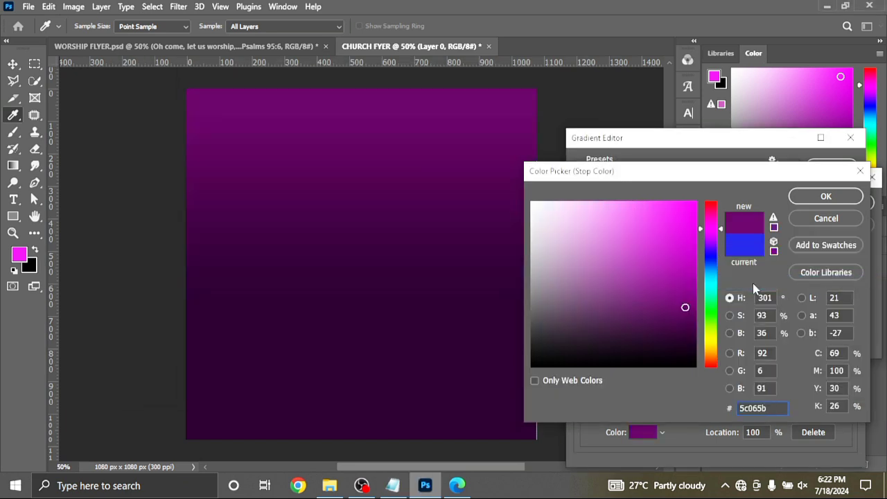
{"action": "left_click", "coordinate": [823, 197]}
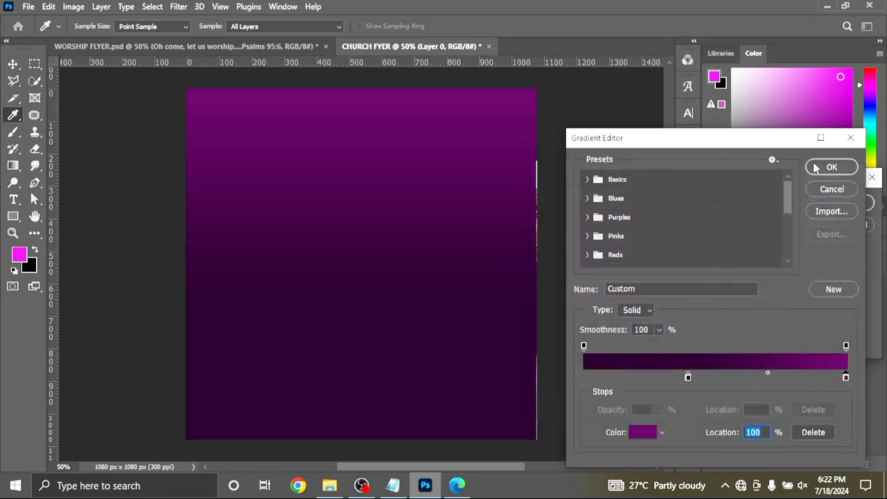
{"action": "left_click", "coordinate": [818, 168]}
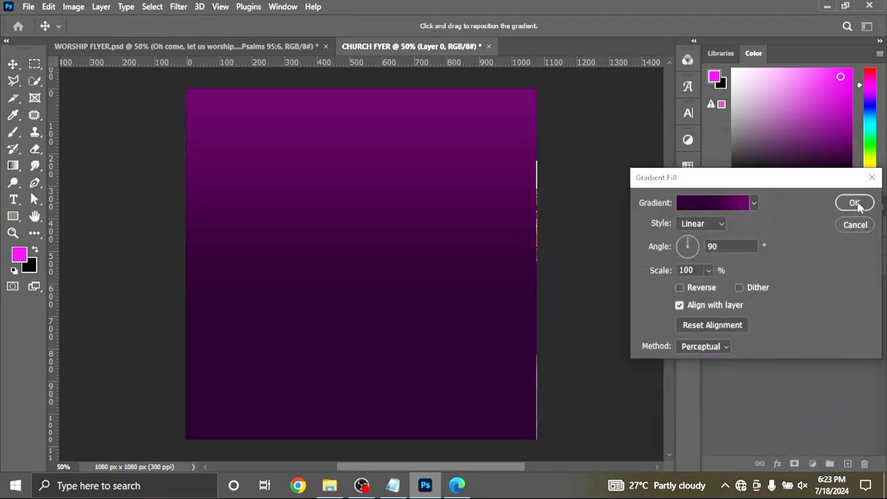
{"action": "left_click", "coordinate": [856, 202]}
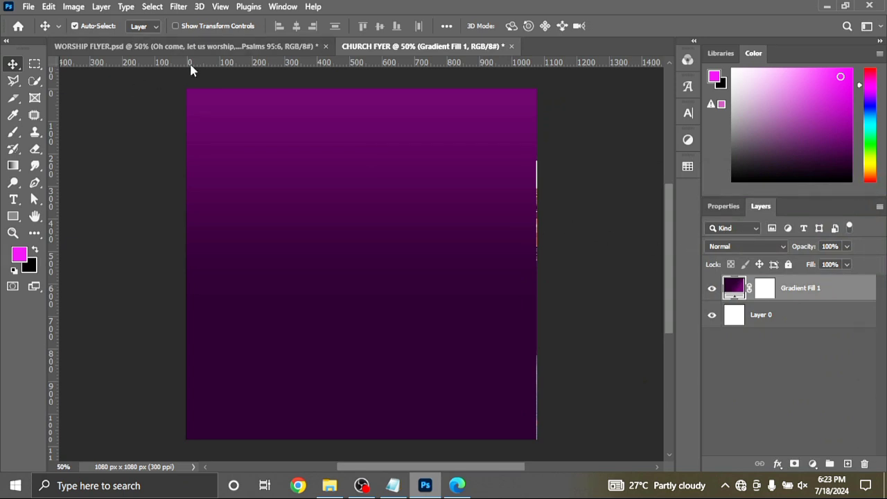
Switch to File Explorer, open the Resources folder on the Desktop, and place the Sparks image in the CHURCH FYER document.
{"action": "left_click", "coordinate": [329, 487]}
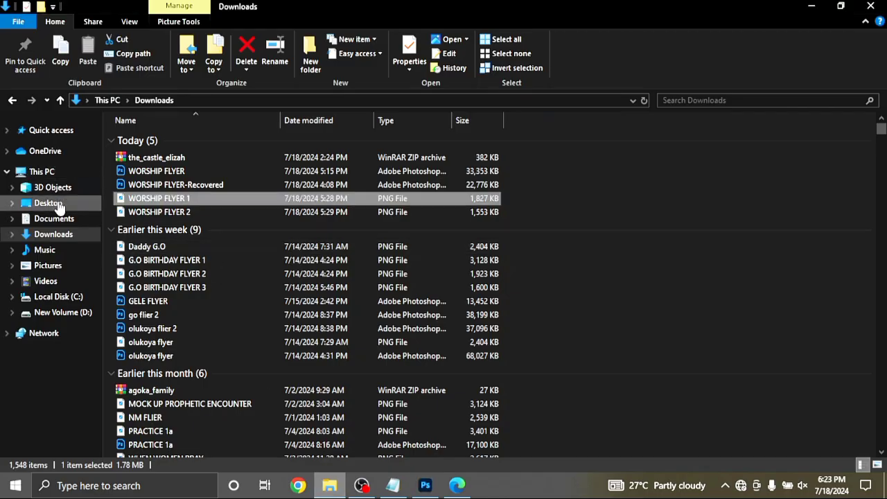
{"action": "left_click", "coordinate": [57, 206]}
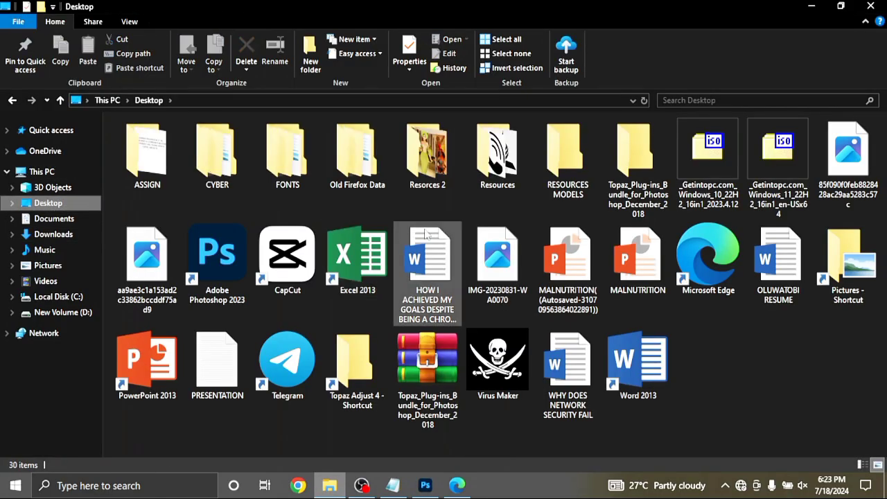
{"action": "double_click", "coordinate": [497, 154]}
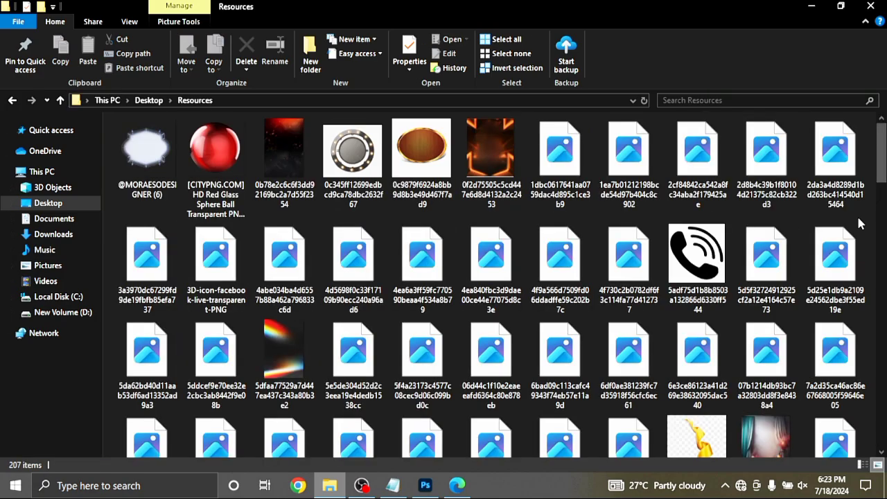
{"action": "scroll", "coordinate": [752, 163], "scroll_direction": "down", "scroll_amount": 10}
{"action": "scroll", "coordinate": [752, 163], "scroll_direction": "down", "scroll_amount": 5}
{"action": "left_click_drag", "start_coordinate": [561, 396], "coordinate": [400, 303]}
Place the white cloud image f2ca29ed95ce97edeaf5a4221312dc6e from the Resources folder in the flyer document.
{"action": "left_click", "coordinate": [329, 485]}
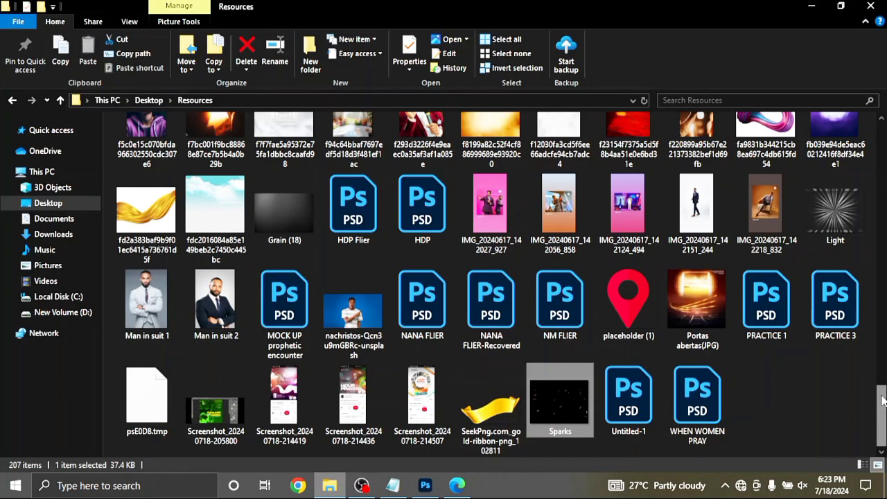
{"action": "scroll", "coordinate": [884, 370], "scroll_direction": "up", "scroll_amount": 3}
{"action": "left_click_drag", "start_coordinate": [697, 197], "coordinate": [349, 490]}
{"action": "key", "text": "Return"}
Find the purple wave pattern 09de2c47cd1869101dee8ebb1bf44fff in the Resources folder and place it in the flyer document.
{"action": "left_click", "coordinate": [329, 485]}
{"action": "scroll", "coordinate": [763, 336], "scroll_direction": "down", "scroll_amount": 4}
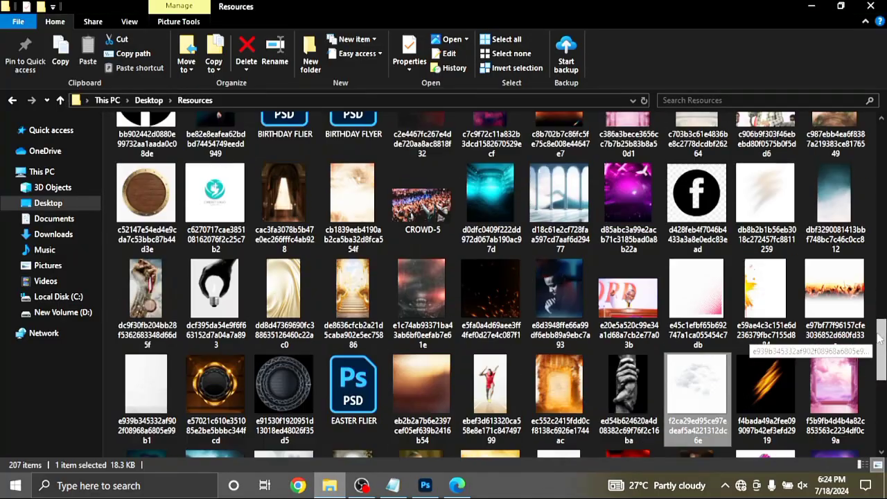
{"action": "scroll", "coordinate": [752, 338], "scroll_direction": "up", "scroll_amount": 6}
{"action": "scroll", "coordinate": [752, 338], "scroll_direction": "down", "scroll_amount": 8}
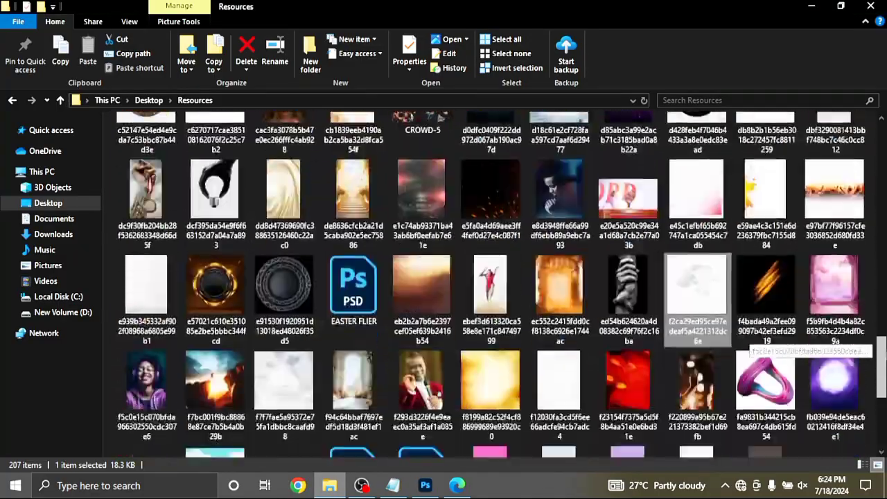
{"action": "scroll", "coordinate": [581, 167], "scroll_direction": "up", "scroll_amount": 15}
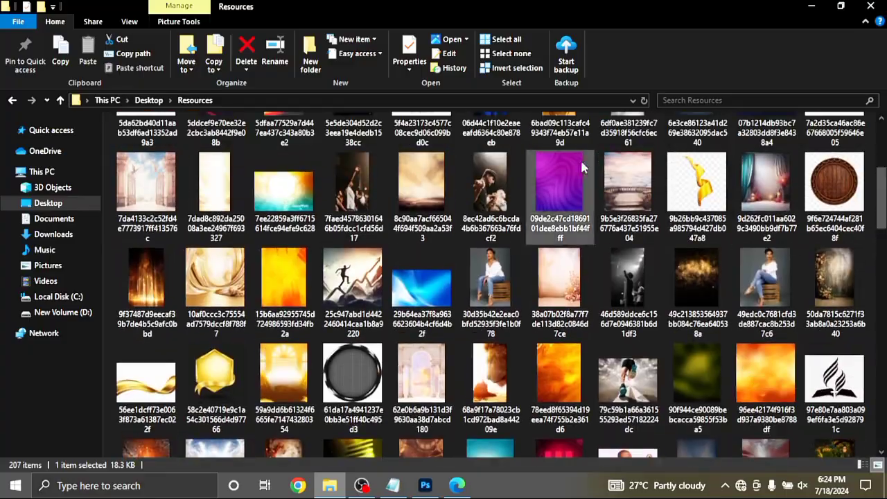
{"action": "left_click_drag", "start_coordinate": [580, 167], "coordinate": [388, 300]}
Place the photo of the worshipping man, 4f730c2b0782df6f3c114fa77d412737, from the Resources folder in the flyer document.
{"action": "key", "text": "alt+Tab"}
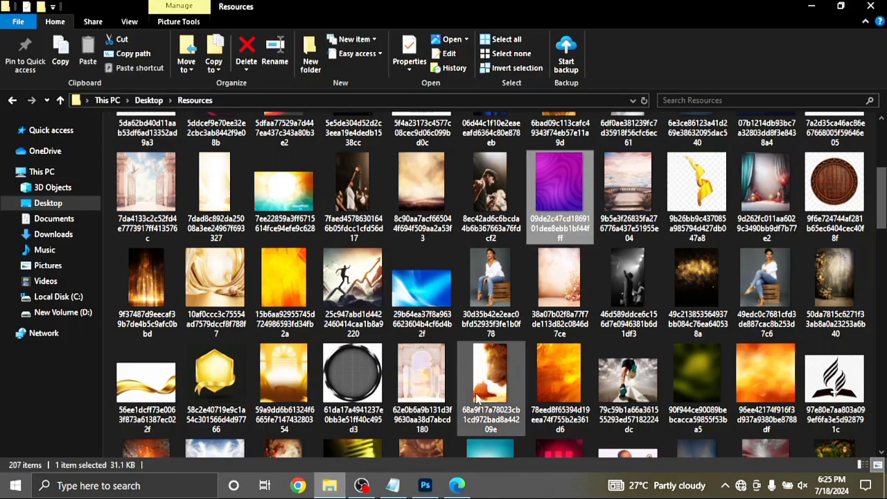
{"action": "scroll", "coordinate": [870, 324], "scroll_direction": "up", "scroll_amount": 5}
{"action": "left_click_drag", "start_coordinate": [629, 270], "coordinate": [361, 263]}
{"action": "left_click", "coordinate": [645, 25]}
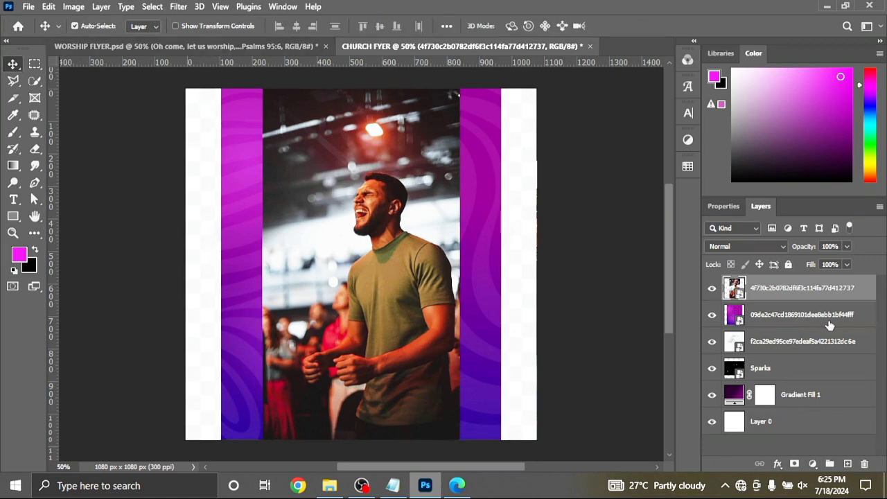
Move the purple wave pattern layer directly above Gradient Fill 1 and hide the Sparks, cloud and man photo layers.
{"action": "left_click_drag", "start_coordinate": [824, 316], "coordinate": [813, 378]}
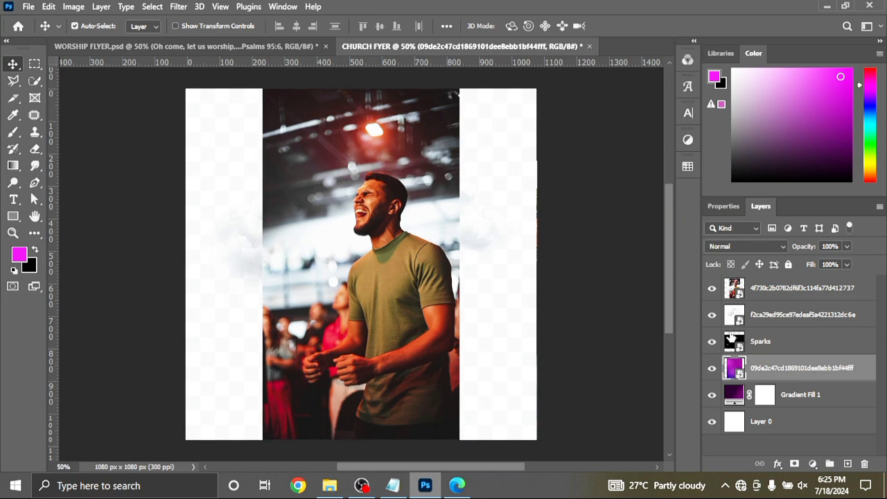
{"action": "left_click", "coordinate": [712, 342]}
{"action": "left_click", "coordinate": [712, 315]}
{"action": "left_click", "coordinate": [712, 287]}
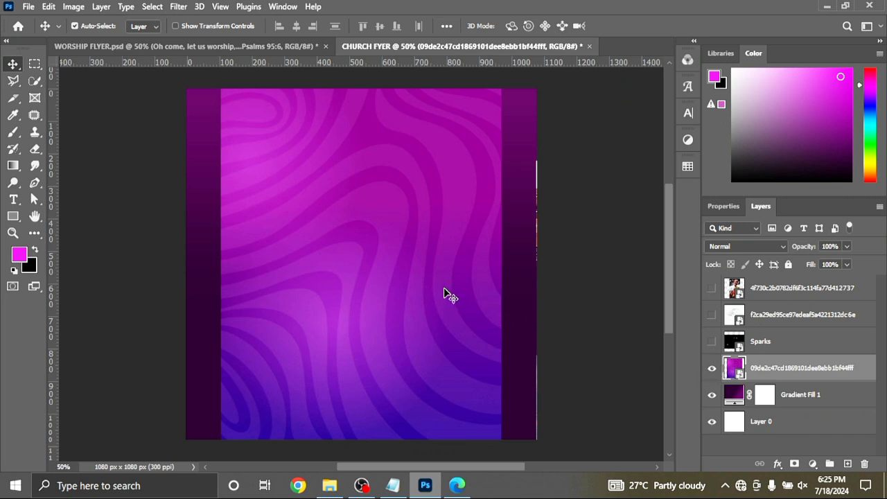
Scale the purple wave pattern proportionally to about 35.5% so it spans the full canvas width.
{"action": "key", "text": "ctrl+t"}
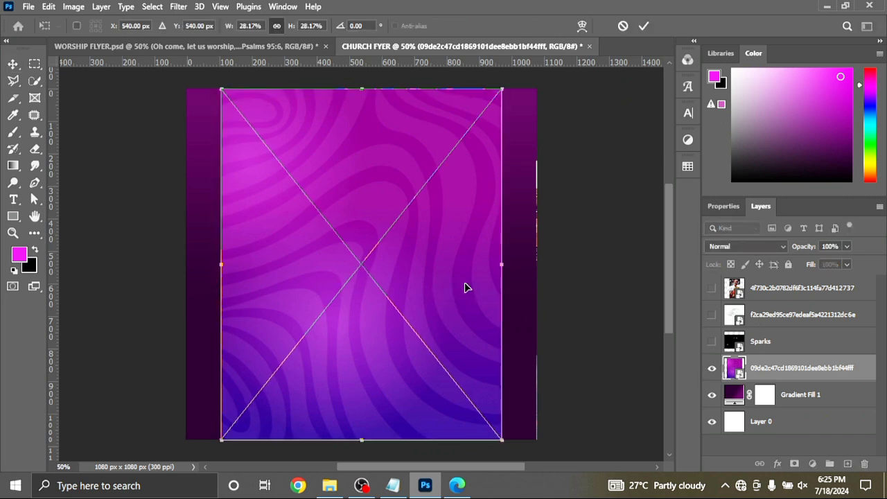
{"action": "left_click_drag", "start_coordinate": [504, 264], "coordinate": [542, 265]}
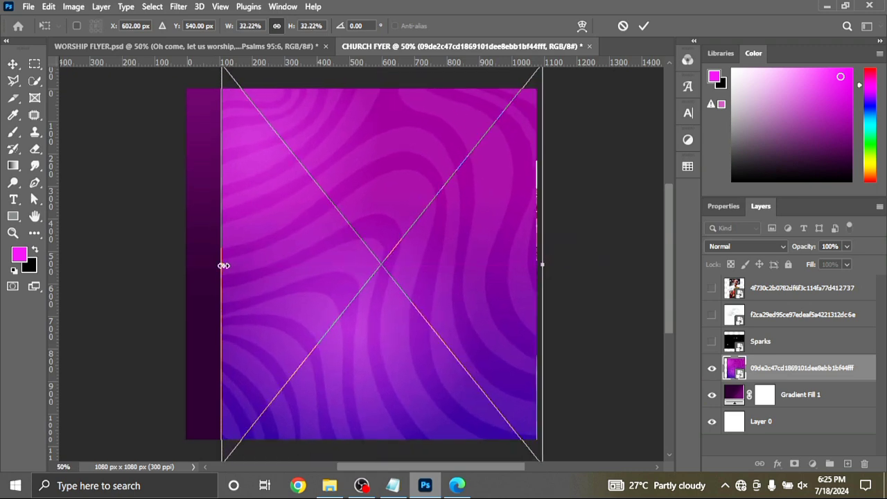
{"action": "left_click_drag", "start_coordinate": [221, 264], "coordinate": [188, 265]}
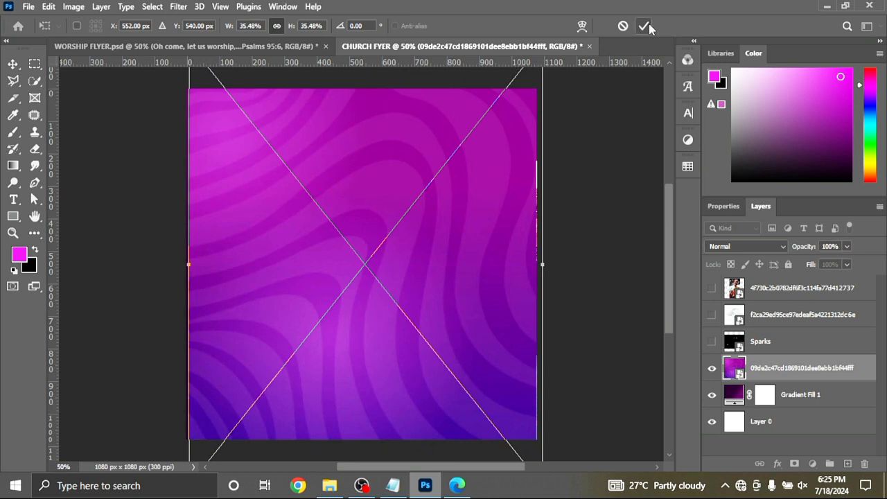
{"action": "left_click", "coordinate": [644, 26]}
Set the wave pattern layer's blend mode to Overlay, its opacity to 80% and its fill to 49%.
{"action": "left_click", "coordinate": [784, 249]}
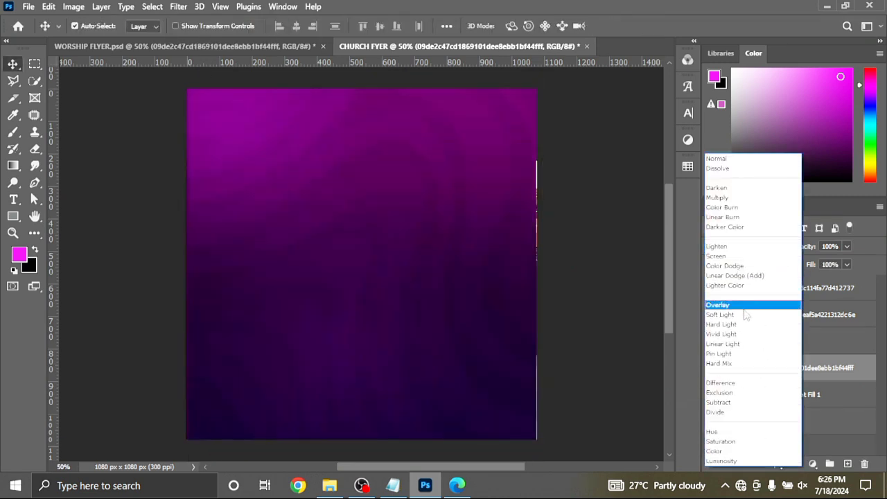
{"action": "left_click", "coordinate": [744, 308]}
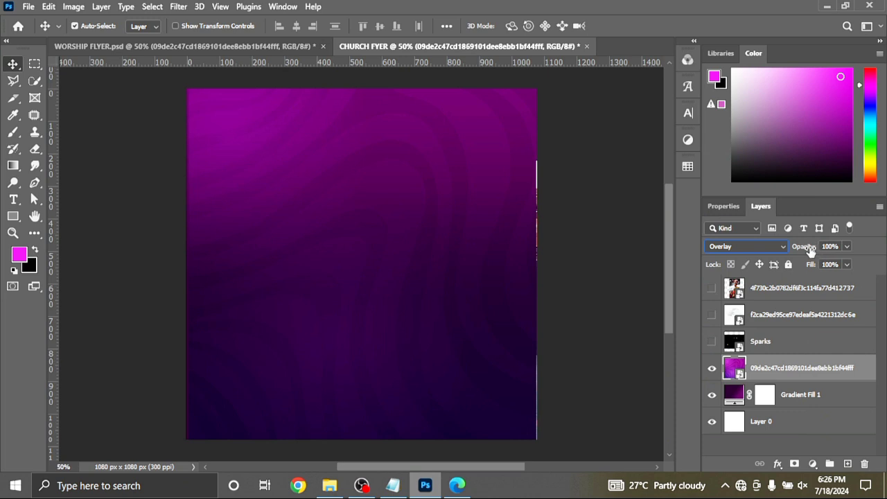
{"action": "left_click_drag", "start_coordinate": [811, 251], "coordinate": [801, 254]}
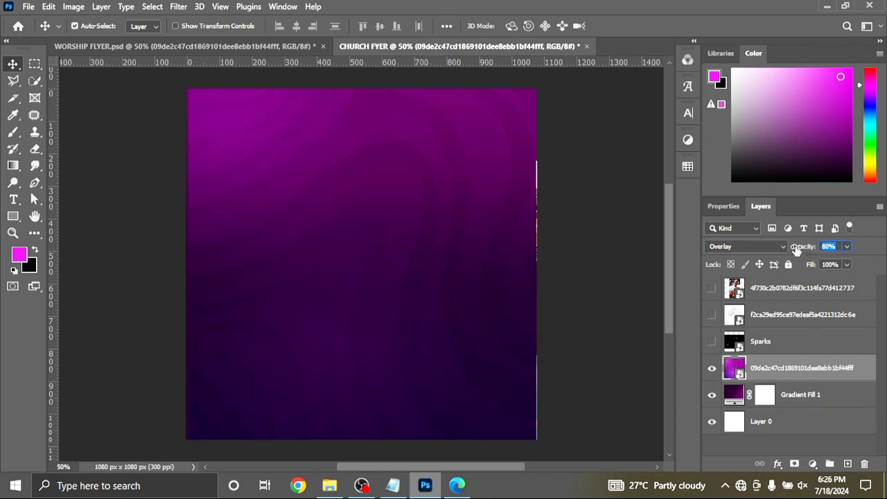
{"action": "left_click_drag", "start_coordinate": [812, 267], "coordinate": [789, 268]}
{"action": "left_click_drag", "start_coordinate": [780, 269], "coordinate": [775, 269]}
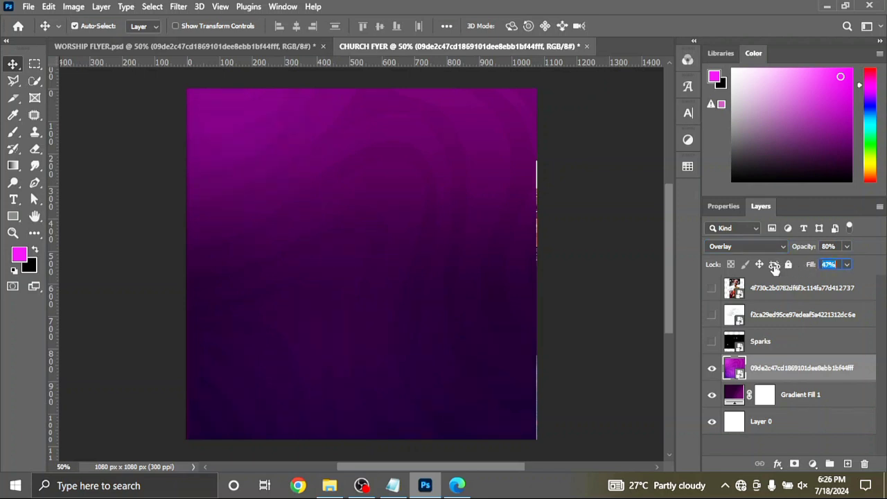
{"action": "key", "text": "Return"}
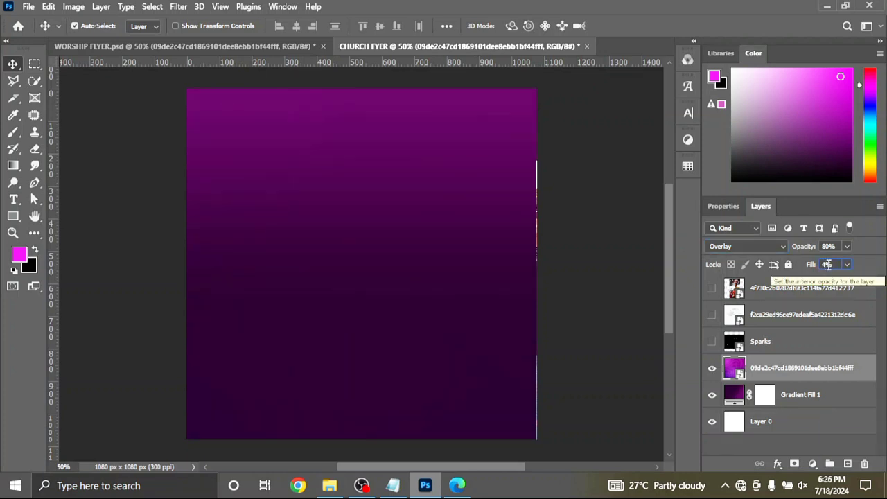
{"action": "scroll", "coordinate": [828, 265], "scroll_direction": "up", "scroll_amount": 2}
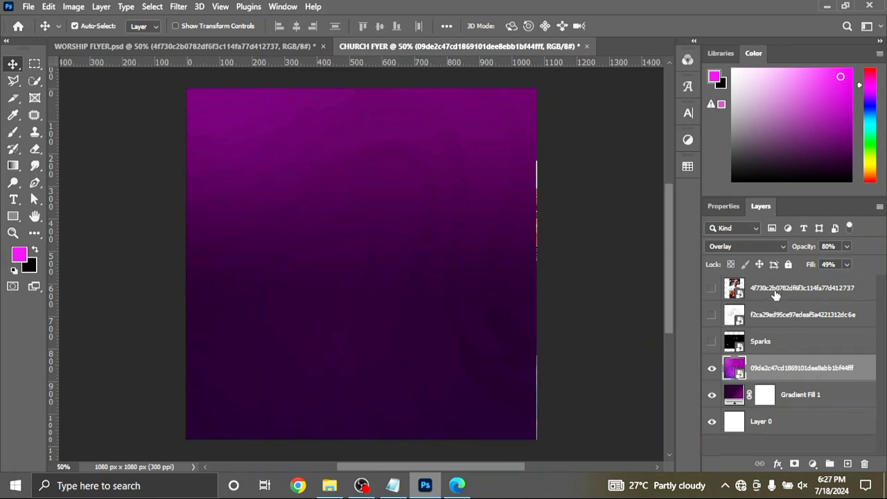
Move the man photo layer directly above the wave pattern, making it visible, and convert it to a smart object.
{"action": "left_click_drag", "start_coordinate": [776, 296], "coordinate": [774, 361]}
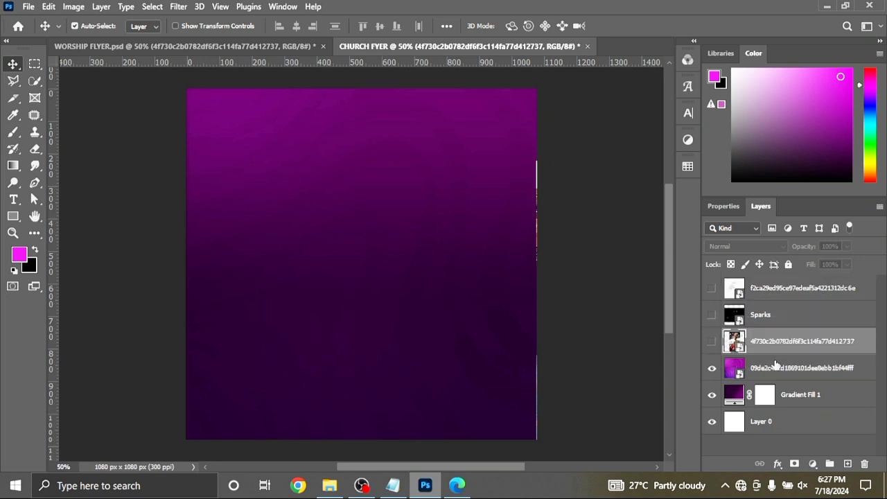
{"action": "left_click", "coordinate": [712, 342]}
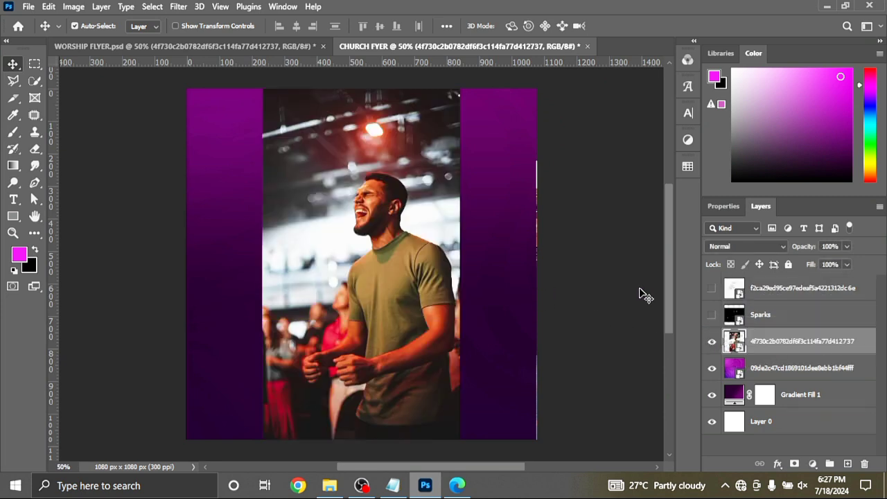
{"action": "right_click", "coordinate": [809, 341]}
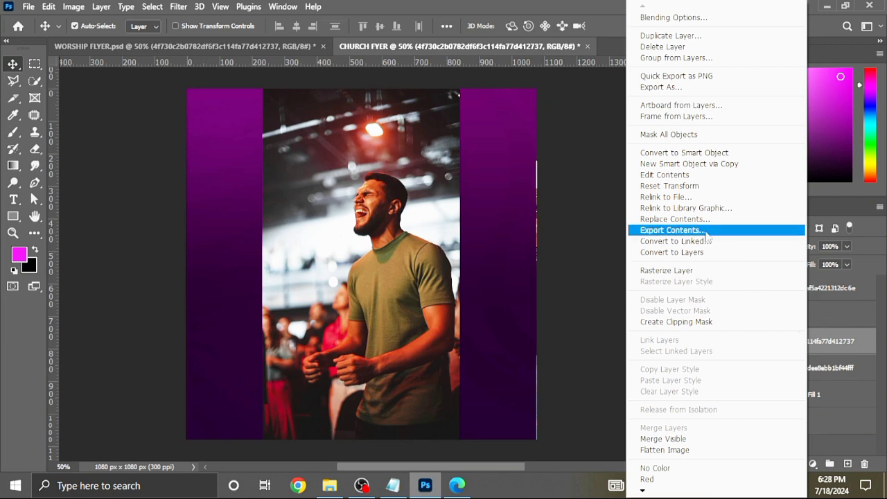
{"action": "left_click", "coordinate": [671, 154]}
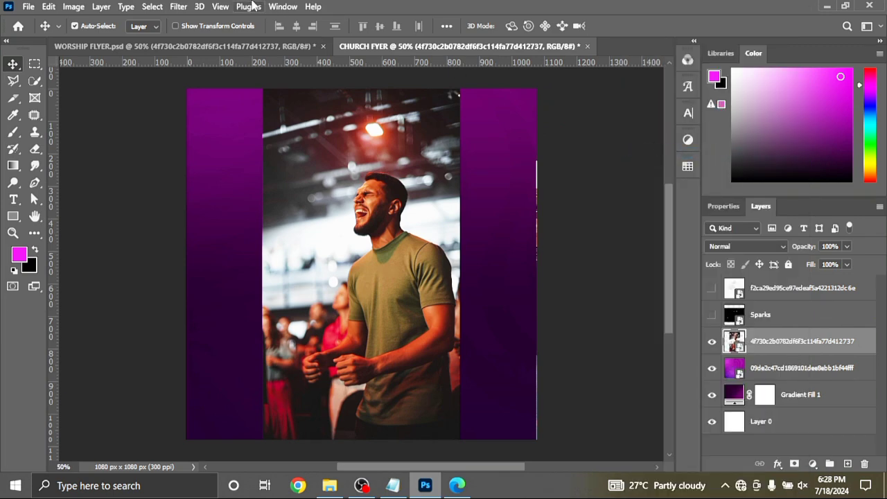
Apply the Camera Raw Filter to the man photo using the Birthday Camera Raw preset.
{"action": "left_click", "coordinate": [179, 7]}
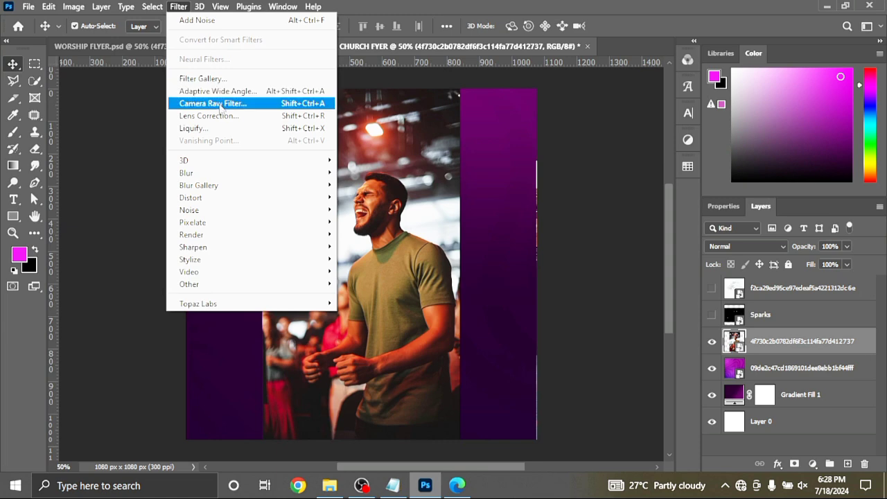
{"action": "left_click", "coordinate": [217, 104]}
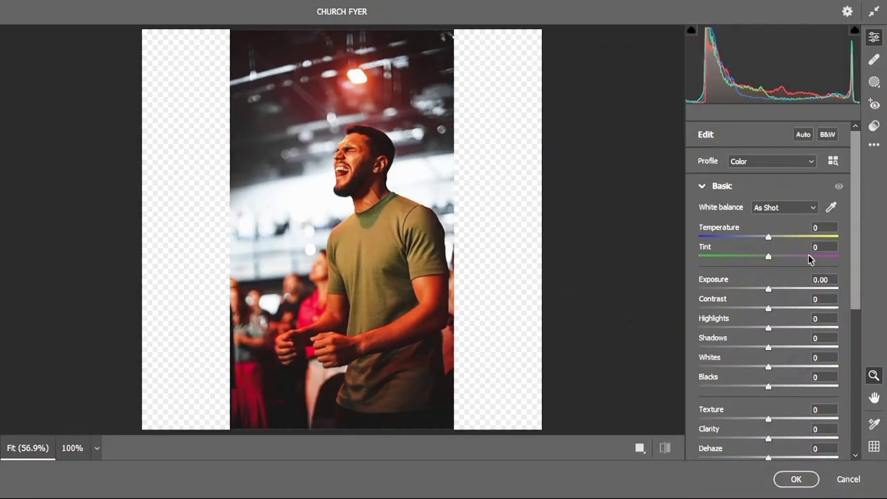
{"action": "left_click", "coordinate": [874, 128]}
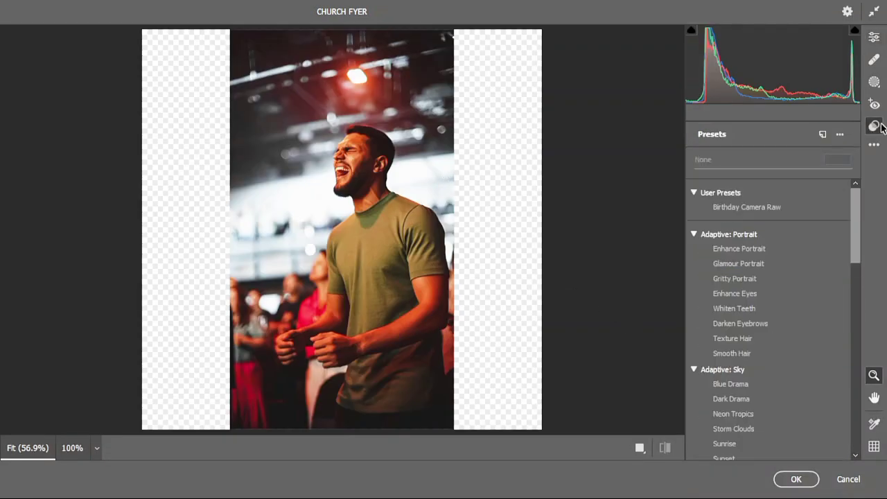
{"action": "left_click", "coordinate": [769, 208]}
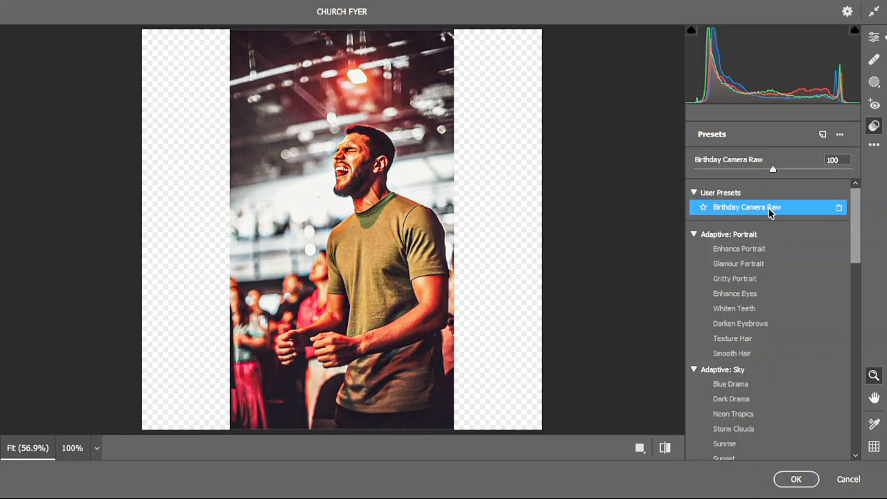
{"action": "left_click", "coordinate": [797, 480]}
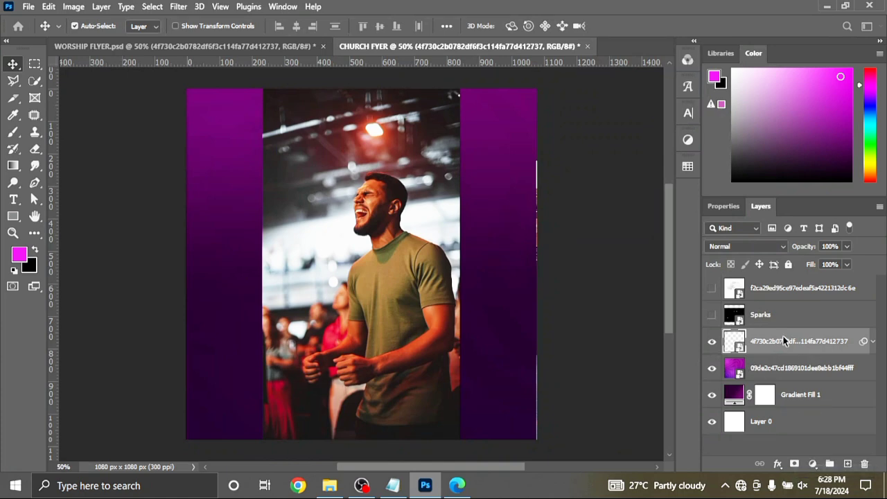
{"action": "key", "text": "ctrl+f"}
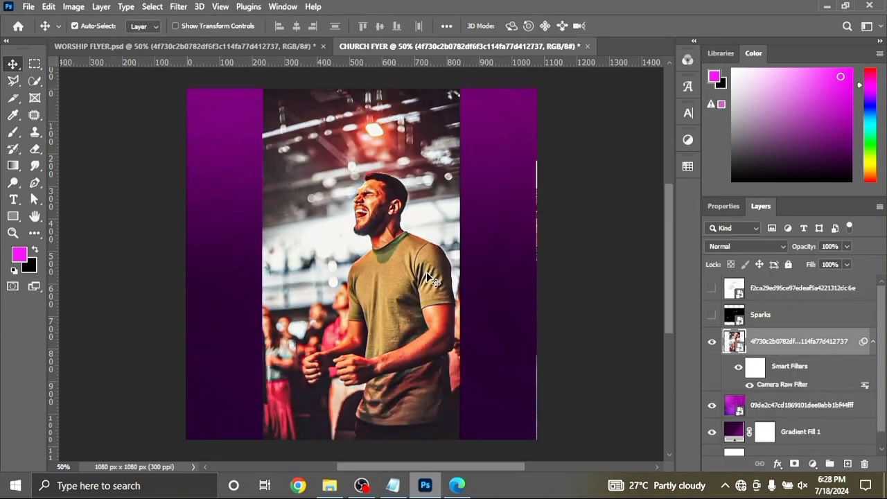
Enlarge the man photo proportionally and position it so his head and chest fill the canvas's lower right area.
{"action": "left_click_drag", "start_coordinate": [470, 287], "coordinate": [516, 294]}
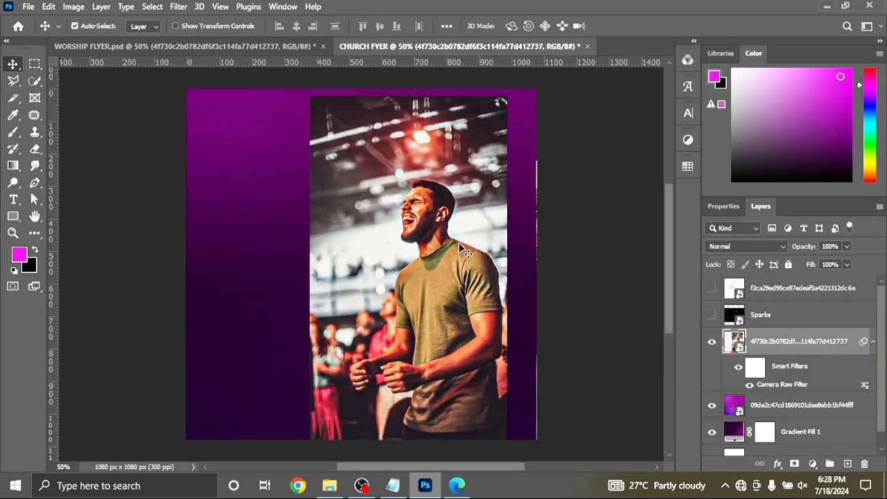
{"action": "left_click_drag", "start_coordinate": [459, 247], "coordinate": [486, 242]}
{"action": "key", "text": "ctrl+t"}
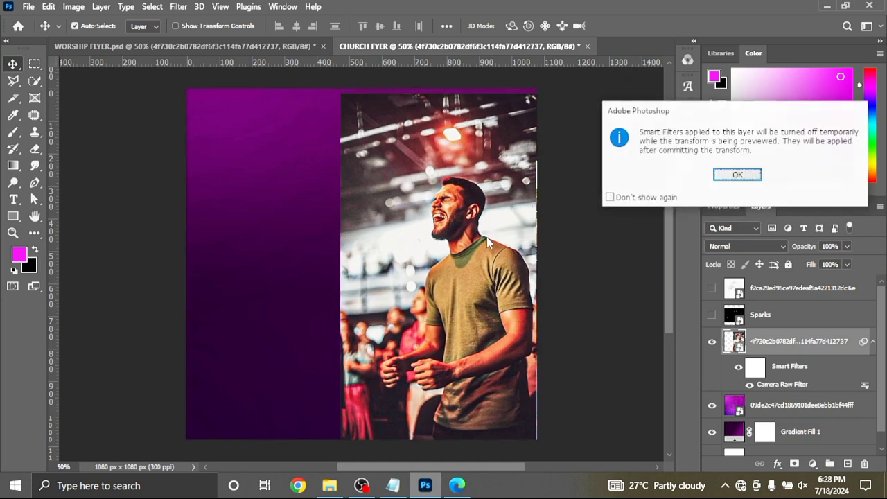
{"action": "left_click", "coordinate": [738, 175]}
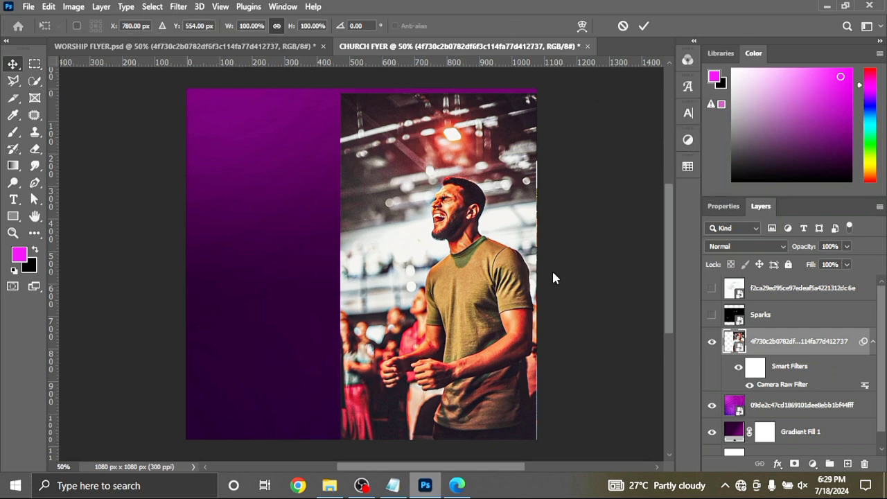
{"action": "left_click_drag", "start_coordinate": [541, 270], "coordinate": [598, 287]}
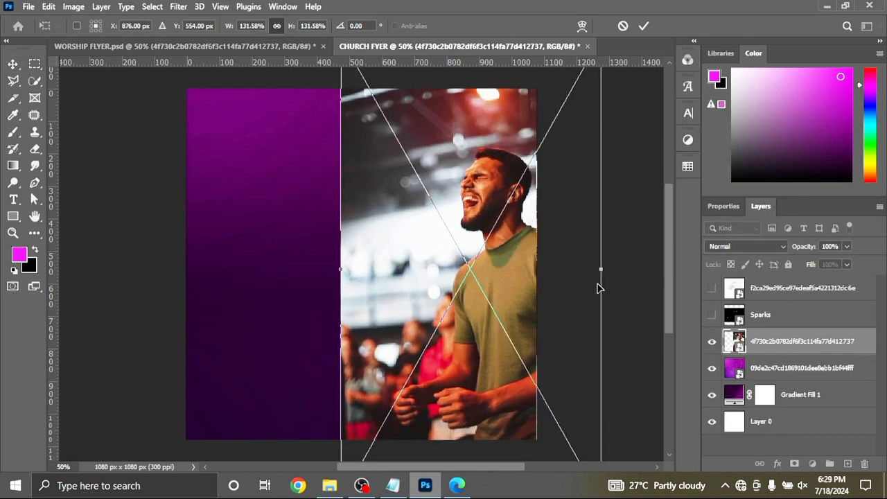
{"action": "left_click_drag", "start_coordinate": [517, 270], "coordinate": [494, 332]}
{"action": "left_click_drag", "start_coordinate": [572, 322], "coordinate": [589, 321]}
{"action": "left_click_drag", "start_coordinate": [506, 322], "coordinate": [490, 329]}
{"action": "left_click", "coordinate": [644, 26]}
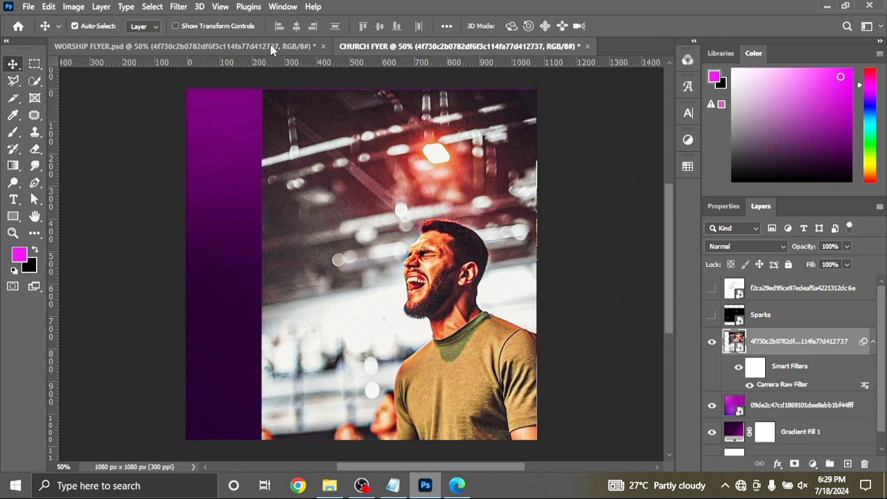
Add a layer mask to the man photo and fade its left side into the purple background with linear black-to-transparent gradients at 63% opacity.
{"action": "scroll", "coordinate": [797, 414], "scroll_direction": "down", "scroll_amount": 1}
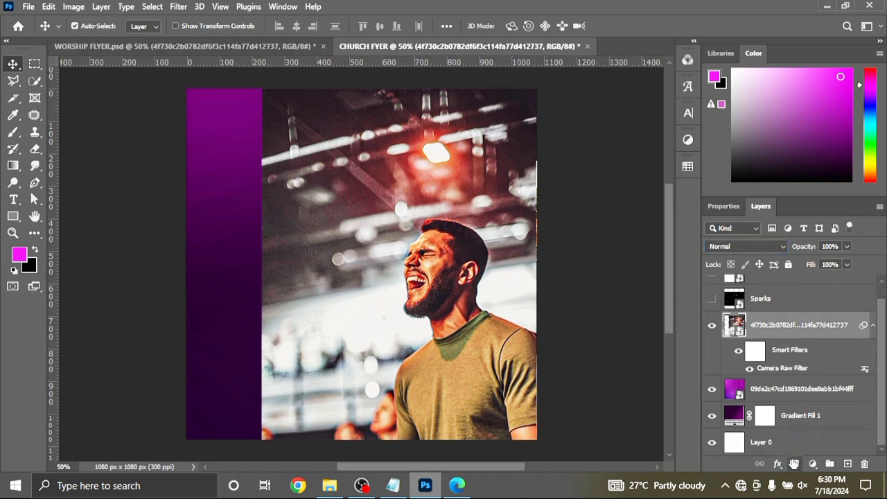
{"action": "left_click", "coordinate": [794, 463]}
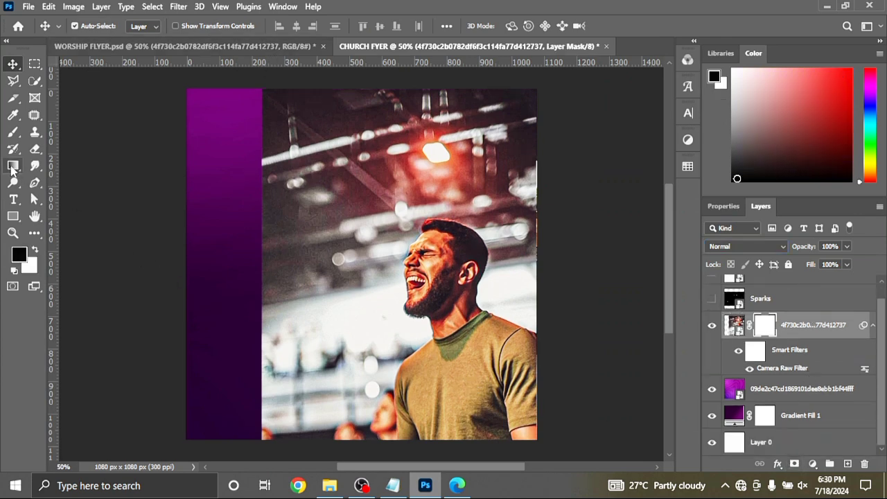
{"action": "left_click", "coordinate": [13, 167]}
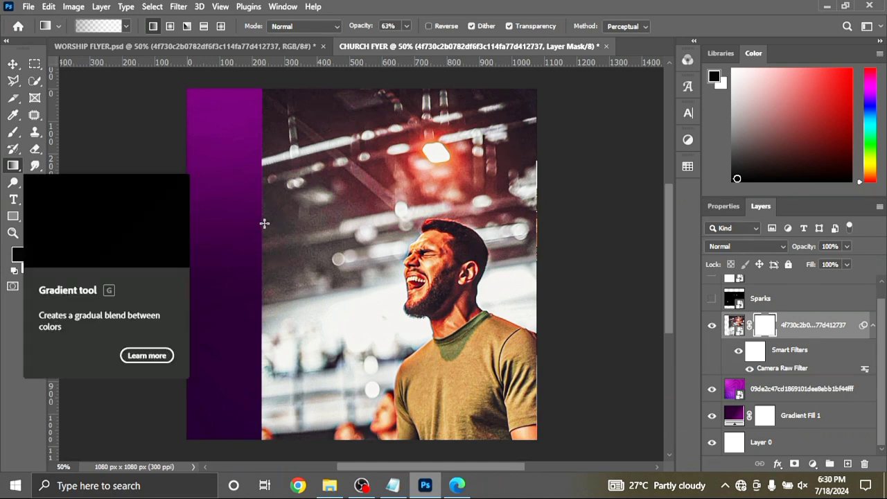
{"action": "left_click_drag", "start_coordinate": [263, 222], "coordinate": [344, 223]}
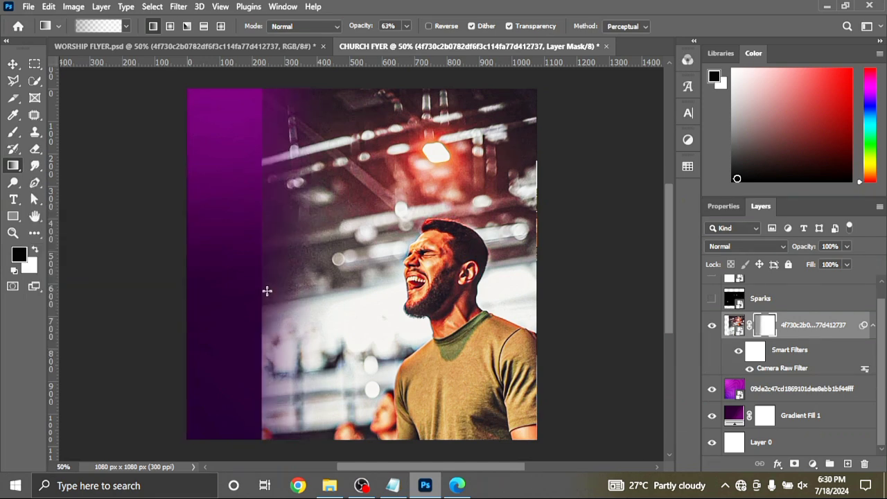
{"action": "left_click_drag", "start_coordinate": [265, 295], "coordinate": [346, 284]}
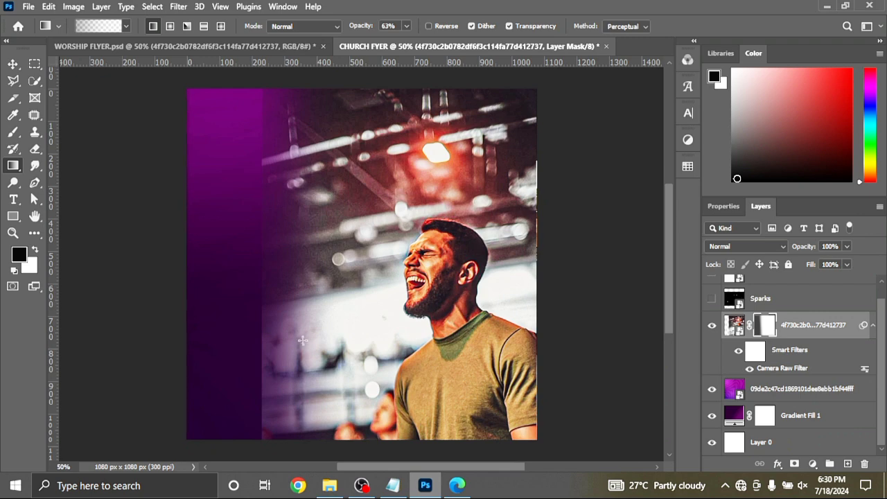
{"action": "left_click_drag", "start_coordinate": [269, 324], "coordinate": [375, 320]}
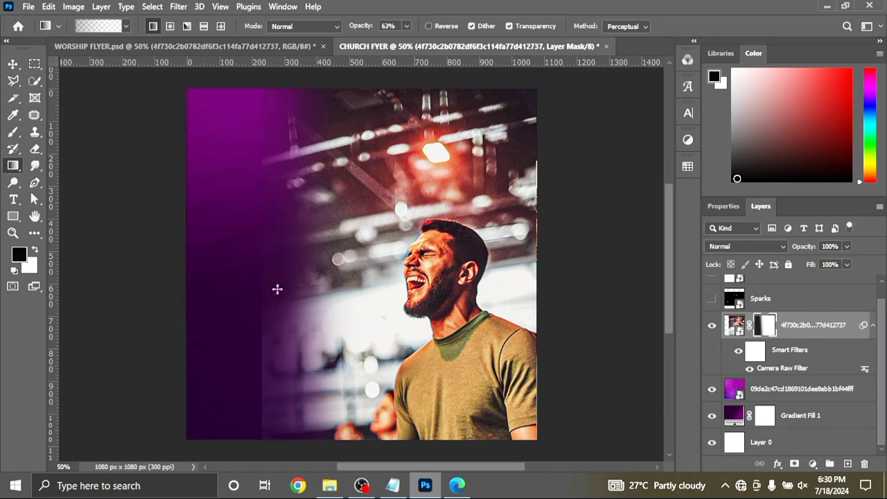
{"action": "left_click_drag", "start_coordinate": [264, 138], "coordinate": [370, 118]}
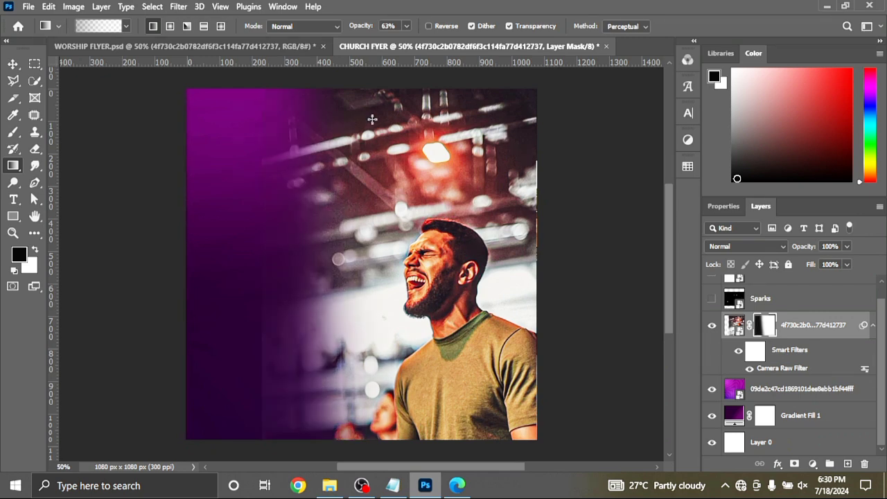
{"action": "left_click_drag", "start_coordinate": [265, 339], "coordinate": [401, 373]}
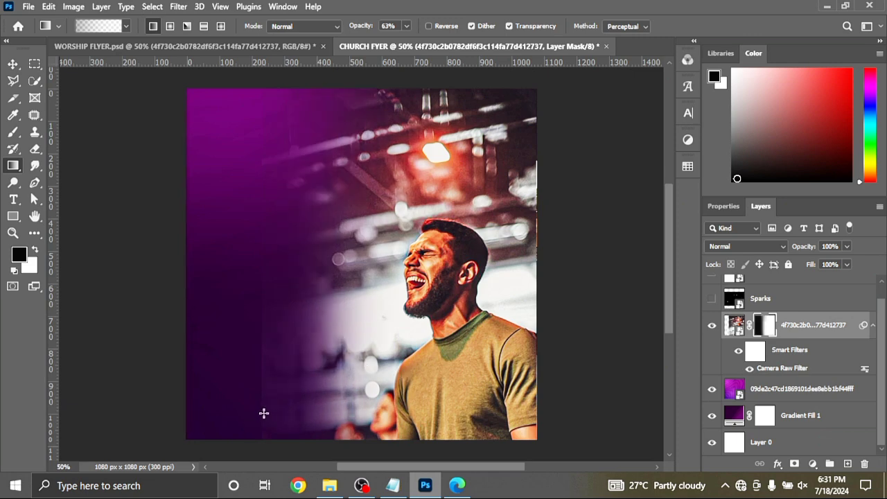
{"action": "left_click_drag", "start_coordinate": [263, 414], "coordinate": [370, 414]}
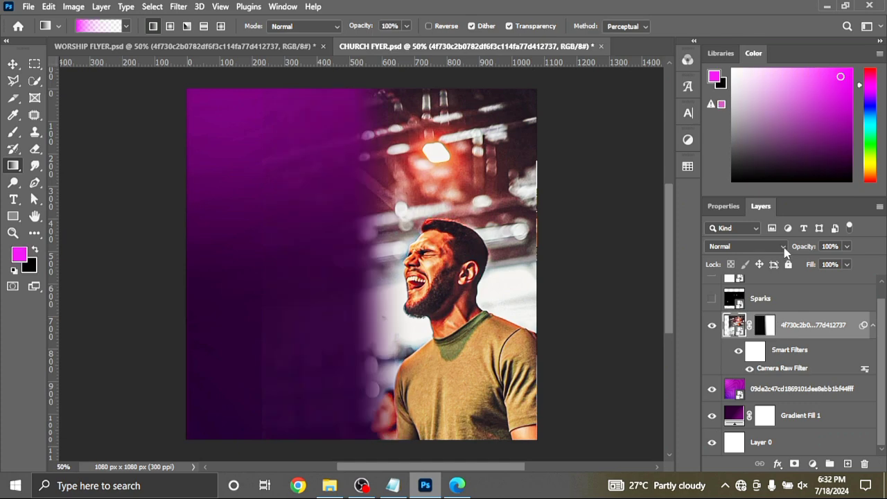
Set the man photo layer's blend mode to Overlay and make the Sparks layer visible.
{"action": "left_click", "coordinate": [785, 248]}
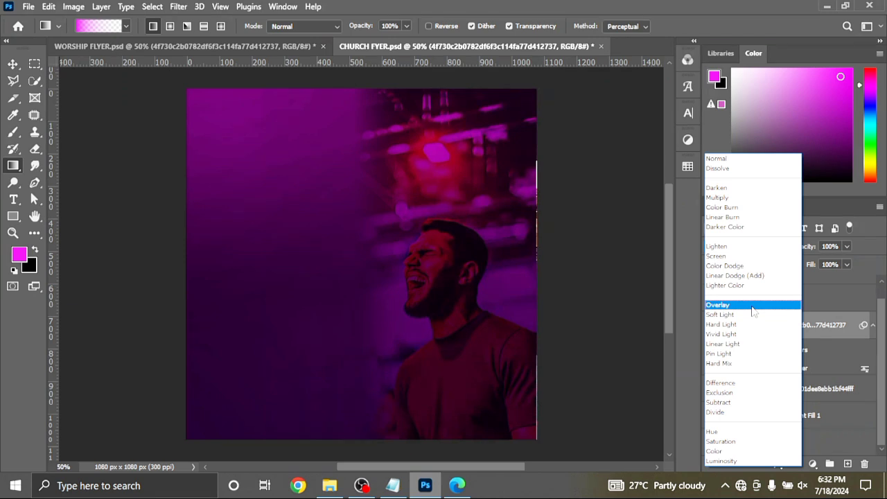
{"action": "left_click", "coordinate": [755, 306]}
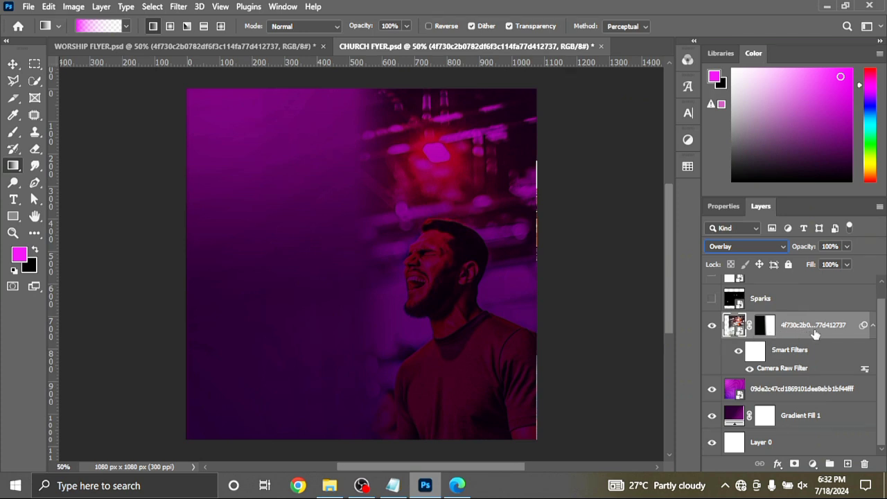
{"action": "left_click", "coordinate": [712, 299]}
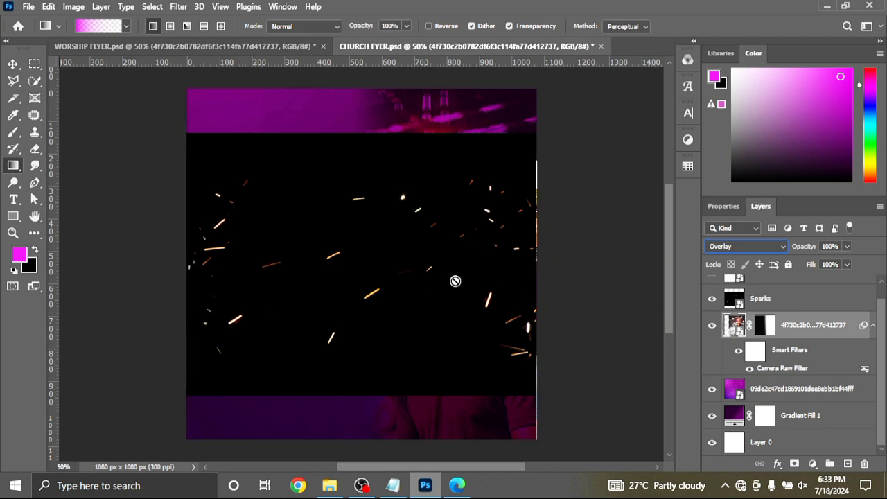
Rotate the Sparks layer to about -89.76° so the image stands upright on the canvas.
{"action": "left_click", "coordinate": [13, 64]}
{"action": "left_click_drag", "start_coordinate": [270, 260], "coordinate": [268, 258]}
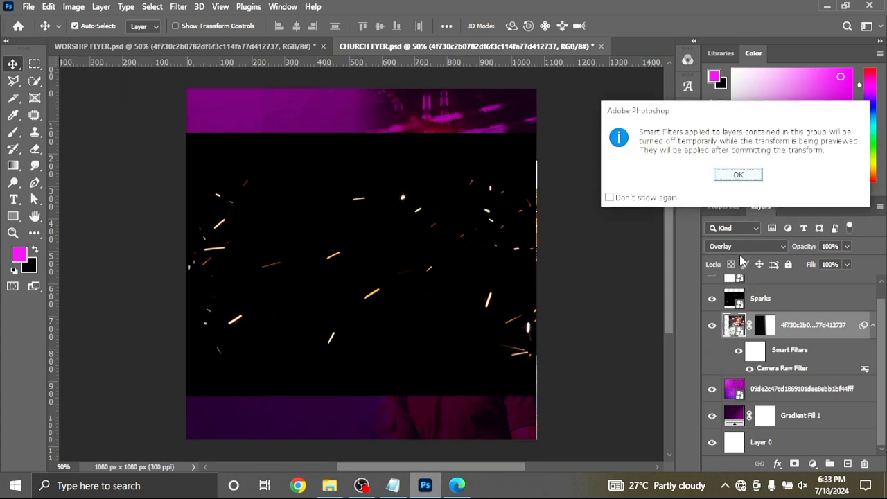
{"action": "left_click", "coordinate": [737, 175]}
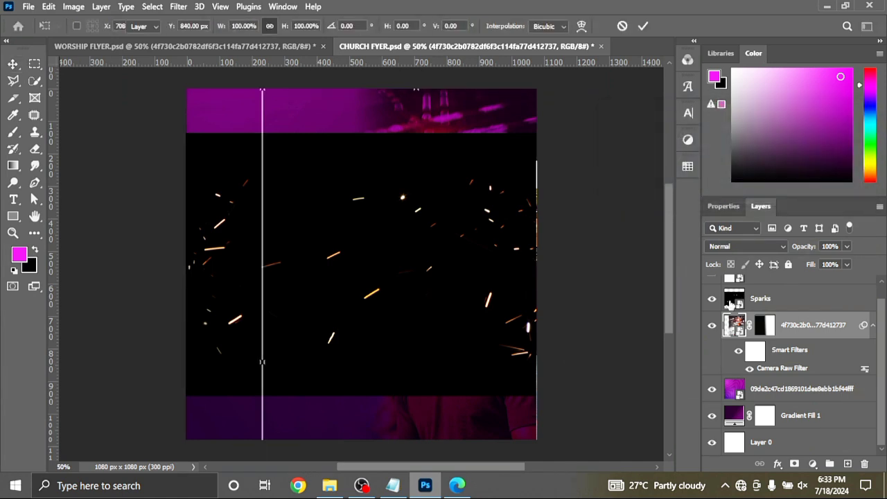
{"action": "left_click", "coordinate": [770, 301]}
{"action": "key", "text": "ctrl+t"}
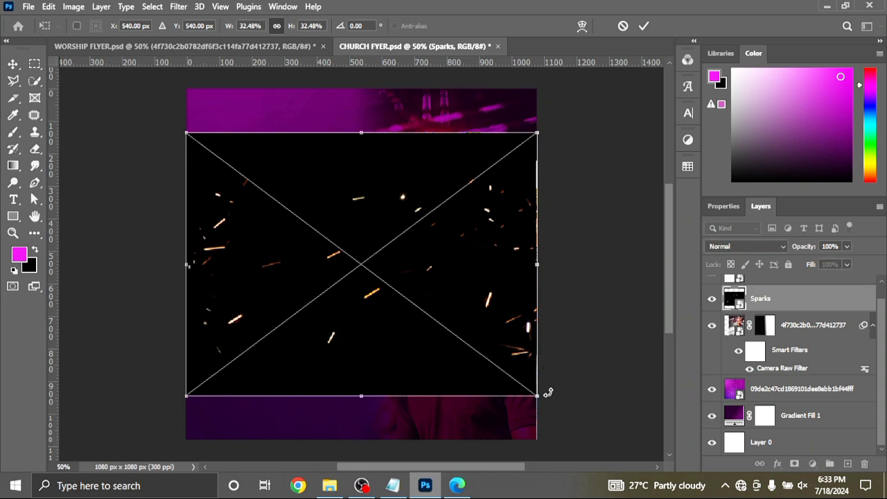
{"action": "left_click_drag", "start_coordinate": [547, 393], "coordinate": [446, 149]}
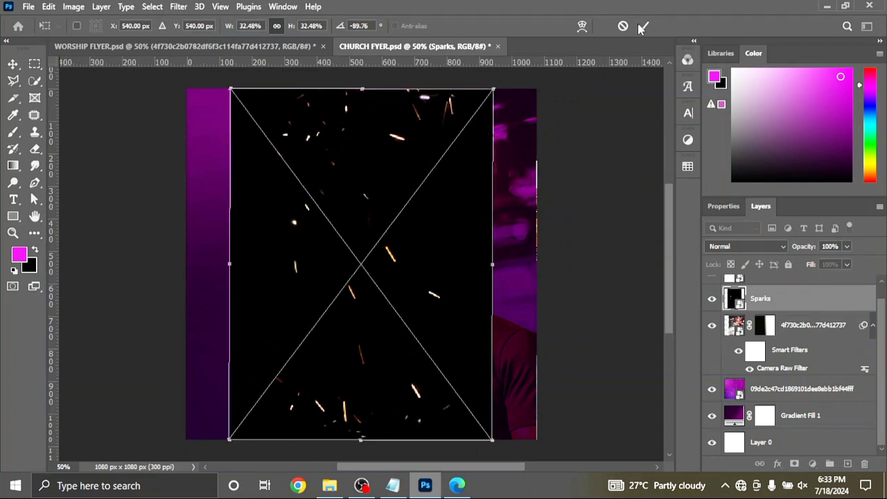
{"action": "left_click", "coordinate": [641, 26]}
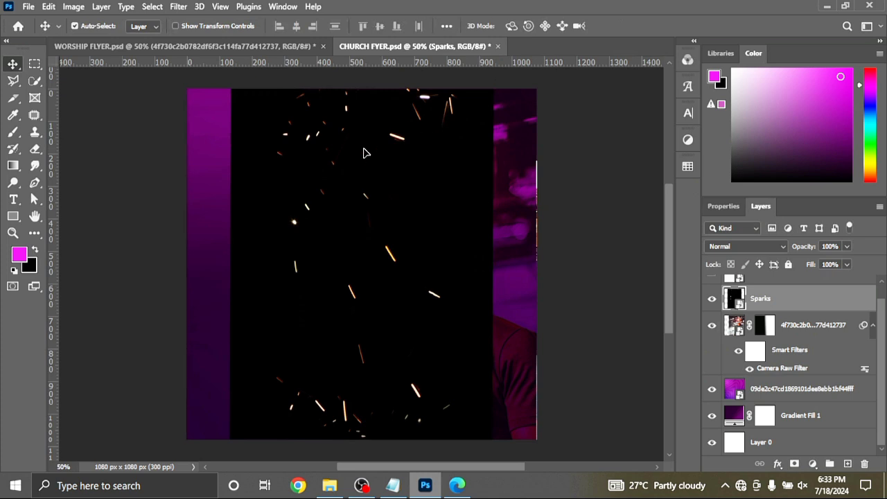
Move the Sparks layer over the canvas's left edge and scale it proportionally to about 33.2% to cover the full height.
{"action": "left_click_drag", "start_coordinate": [366, 153], "coordinate": [327, 146]}
{"action": "key", "text": "ctrl+t"}
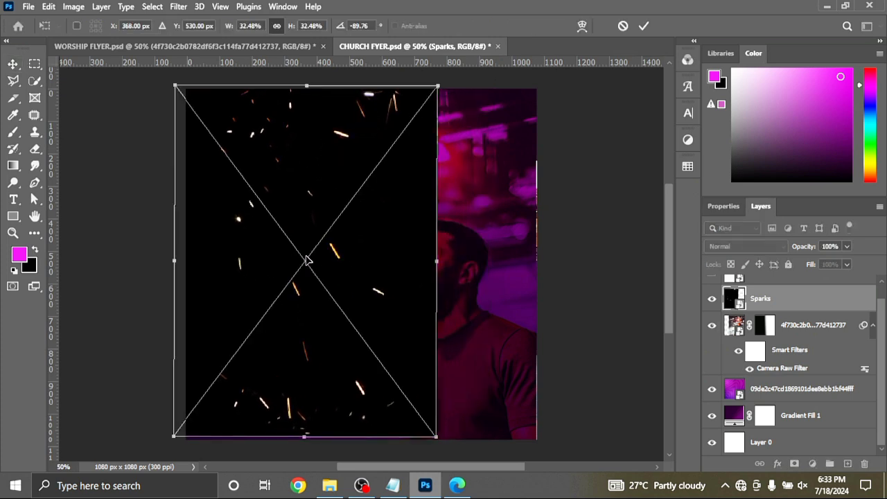
{"action": "left_click_drag", "start_coordinate": [304, 436], "coordinate": [305, 449]}
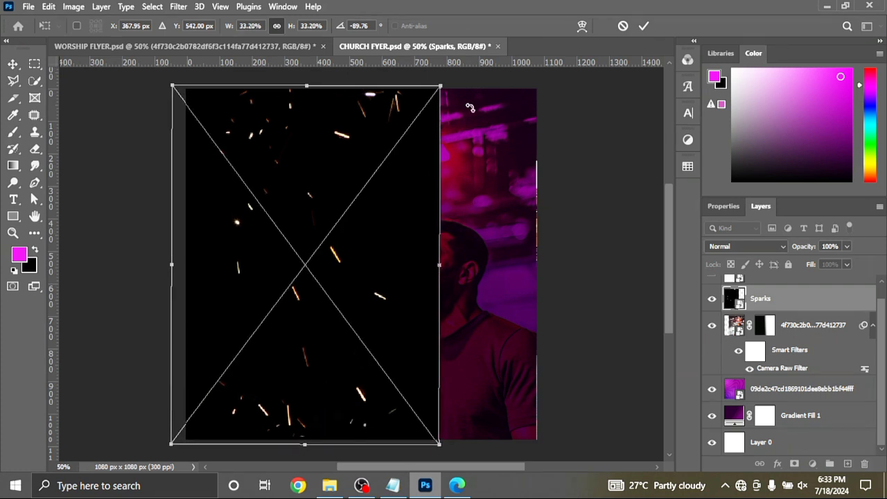
{"action": "left_click", "coordinate": [644, 26]}
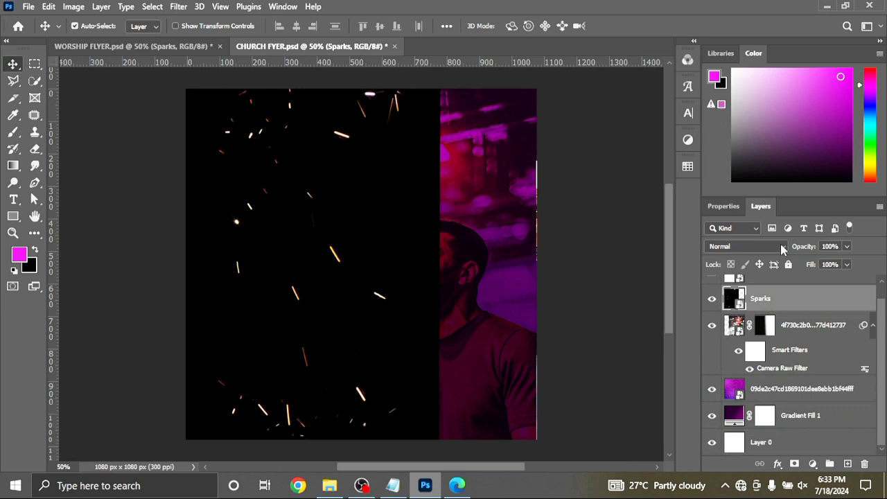
Set the Sparks layer's blend mode to Color Dodge and make the cloud layer visible.
{"action": "left_click", "coordinate": [781, 249]}
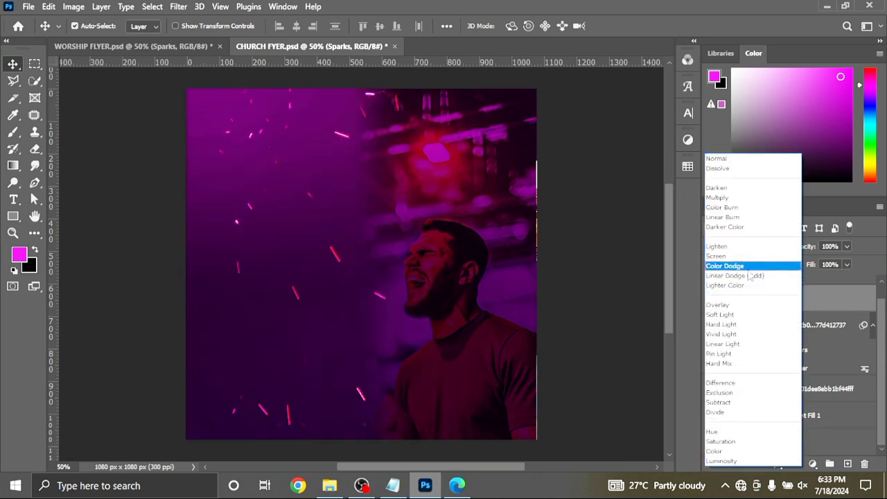
{"action": "left_click", "coordinate": [747, 267]}
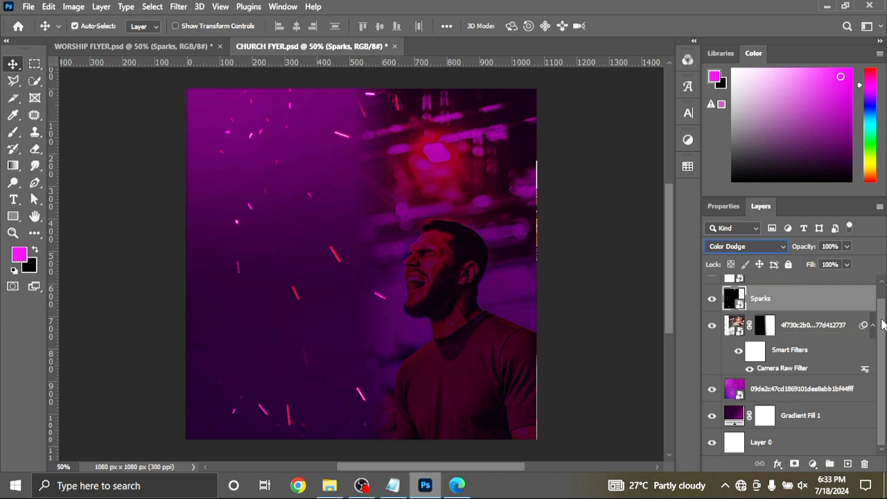
{"action": "scroll", "coordinate": [883, 325], "scroll_direction": "up", "scroll_amount": 1}
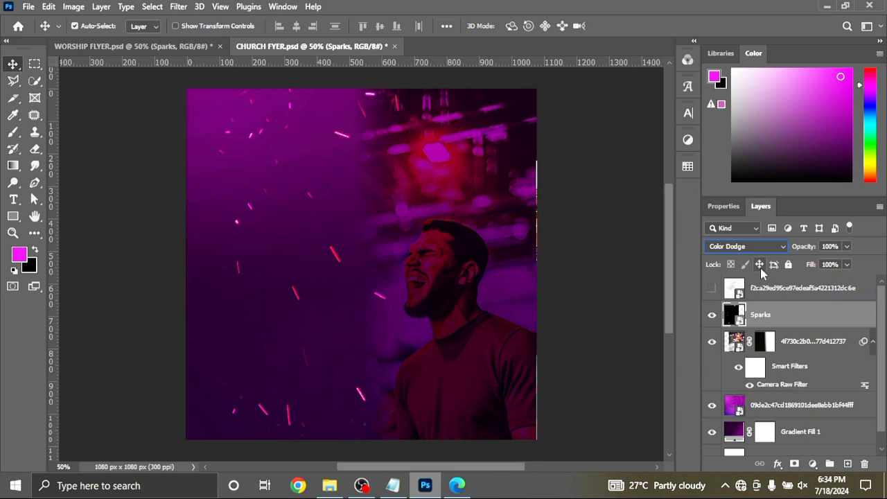
{"action": "left_click", "coordinate": [712, 289]}
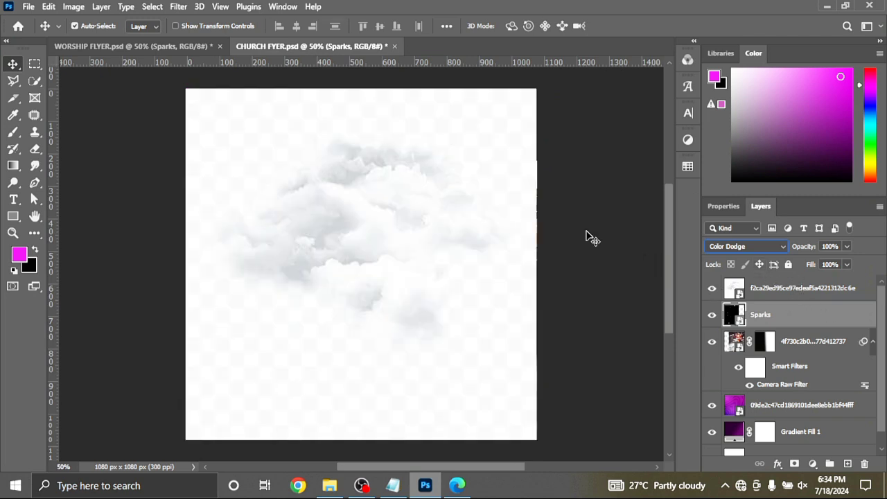
Move the cloud layer directly beneath the Sparks layer and set its blend mode to Color.
{"action": "scroll", "coordinate": [704, 336], "scroll_direction": "down", "scroll_amount": 1}
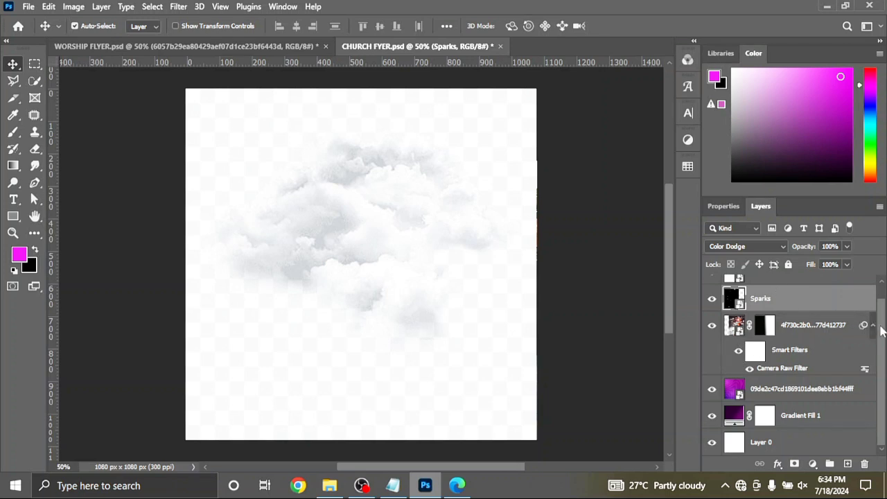
{"action": "left_click_drag", "start_coordinate": [882, 331], "coordinate": [882, 310]}
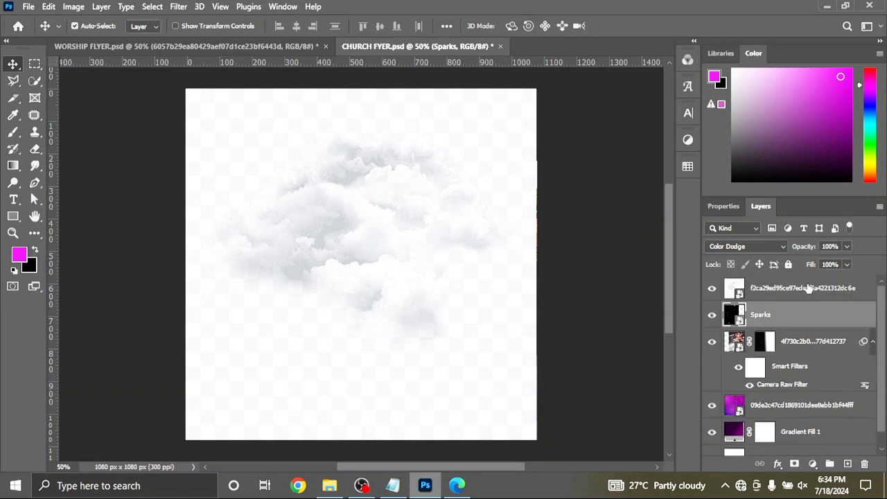
{"action": "left_click", "coordinate": [804, 287]}
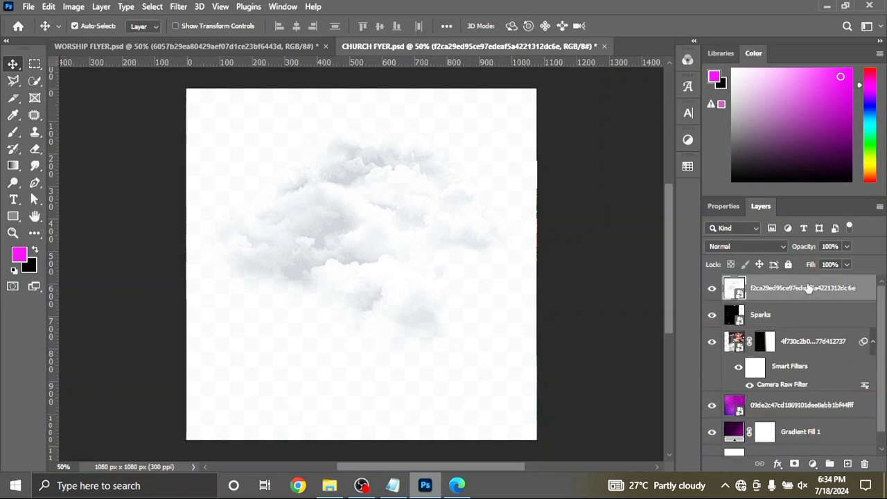
{"action": "left_click", "coordinate": [783, 251]}
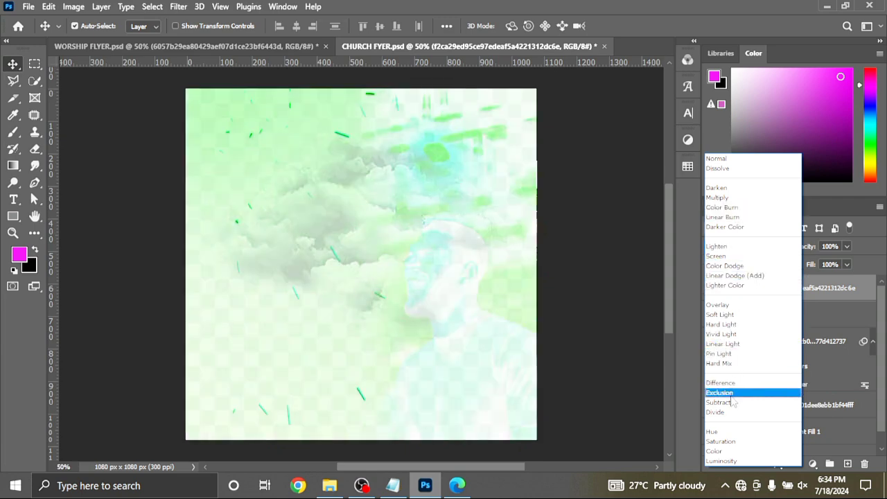
{"action": "left_click", "coordinate": [839, 321]}
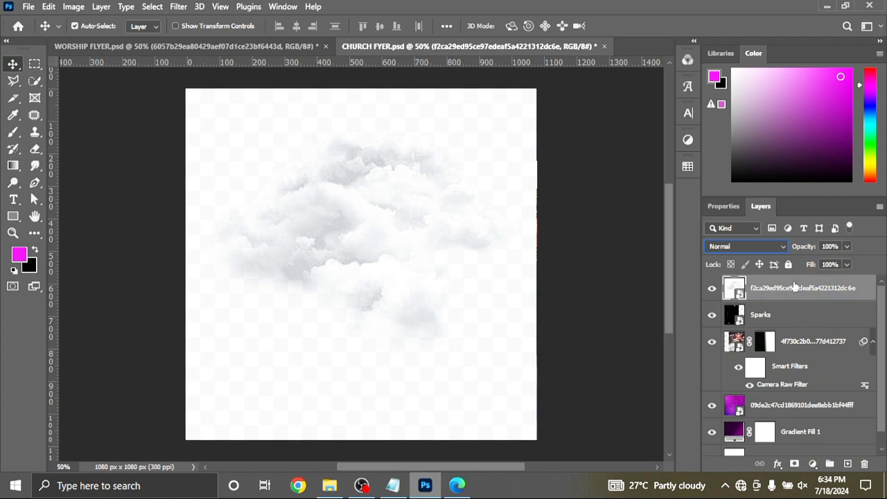
{"action": "left_click_drag", "start_coordinate": [795, 287], "coordinate": [794, 321]}
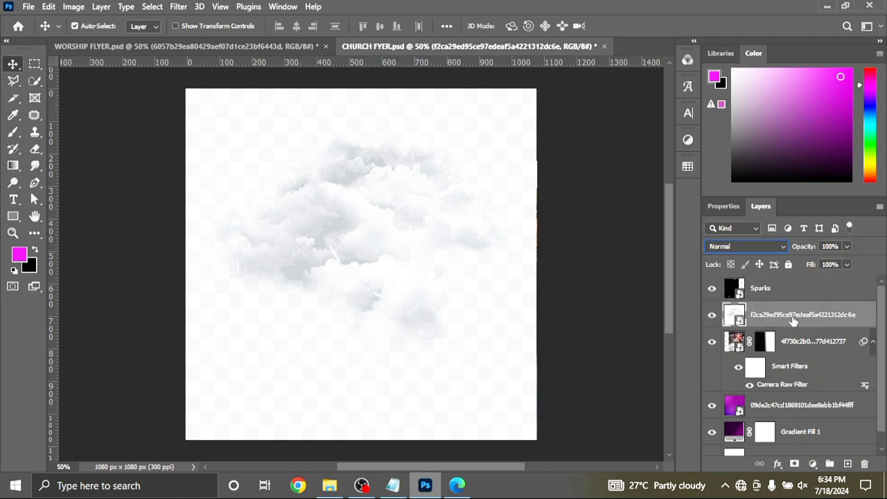
{"action": "left_click", "coordinate": [746, 247]}
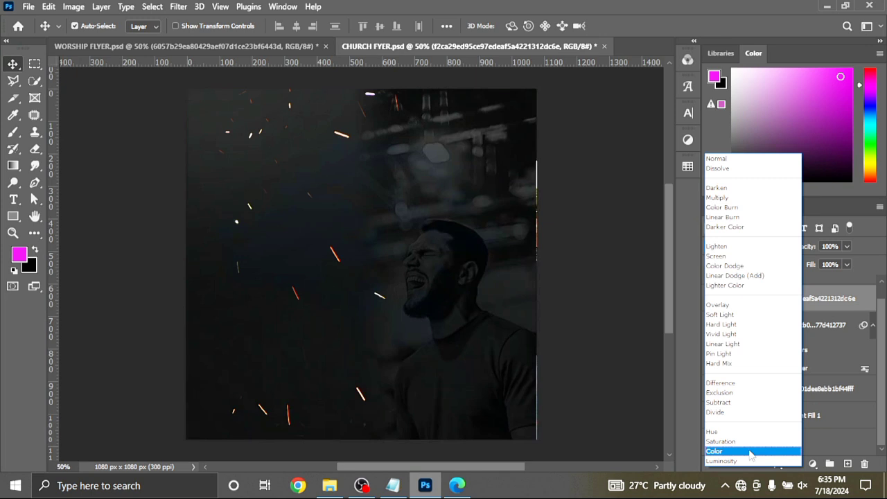
{"action": "left_click", "coordinate": [751, 452]}
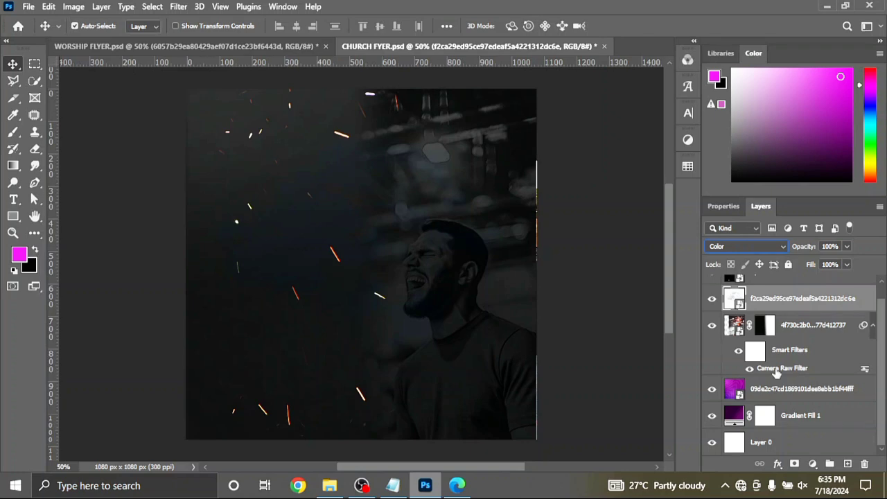
Create a new layer named NOISE above the Sparks layer, in Soft Light mode and filled with 50% gray.
{"action": "left_click", "coordinate": [789, 389]}
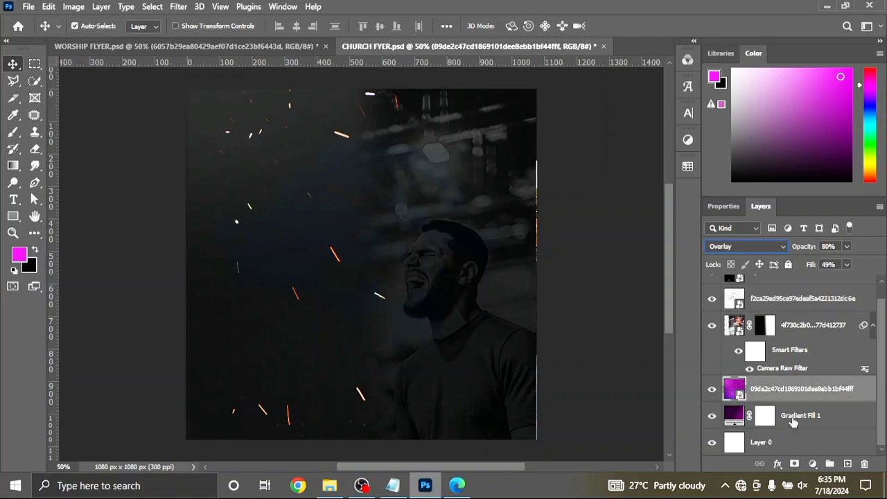
{"action": "left_click", "coordinate": [811, 287]}
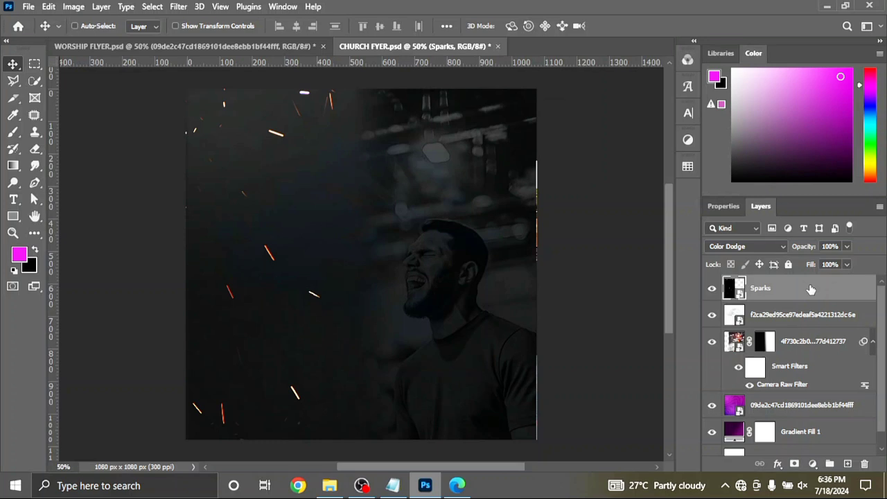
{"action": "key", "text": "ctrl+shift+n"}
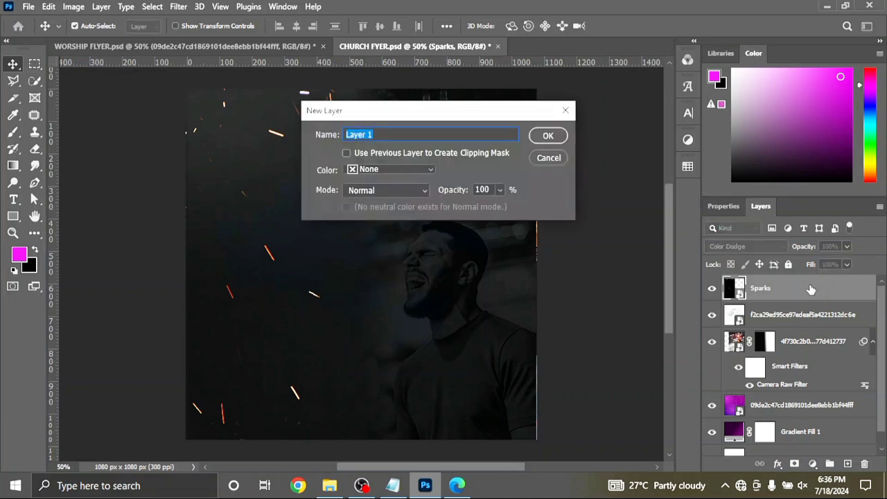
{"action": "type", "text": "NOISE"}
{"action": "left_click", "coordinate": [424, 194]}
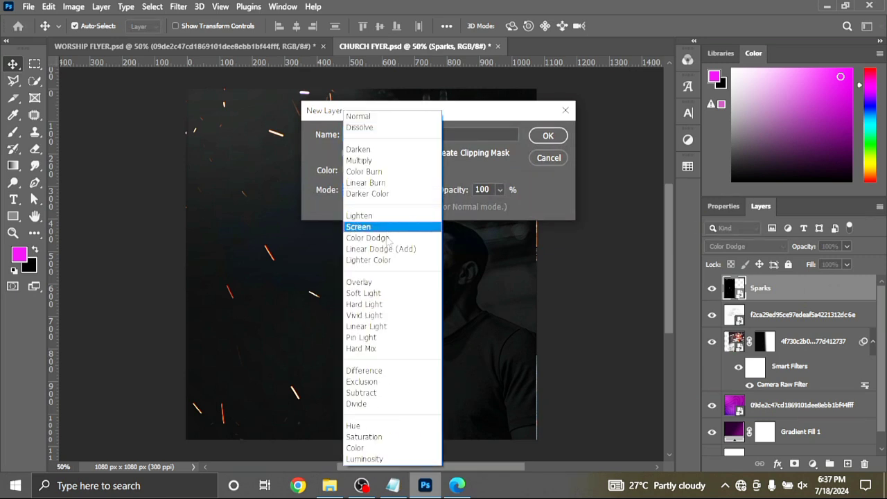
{"action": "left_click", "coordinate": [375, 293]}
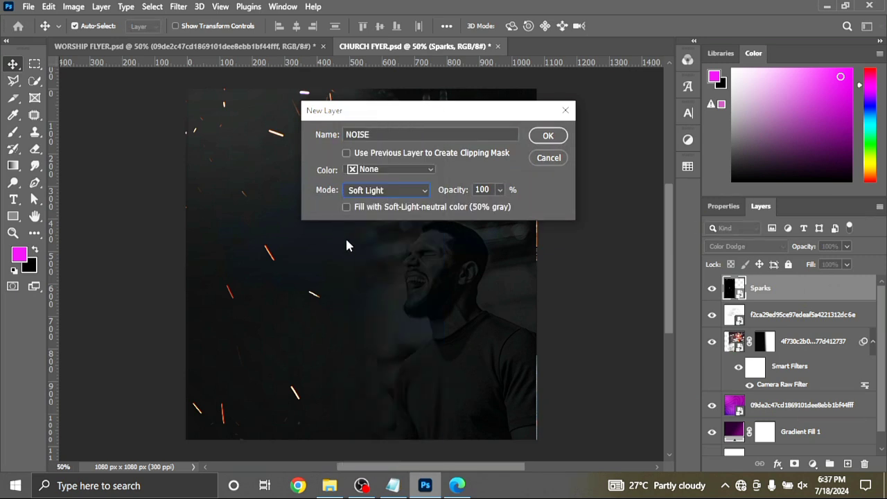
{"action": "left_click", "coordinate": [347, 207]}
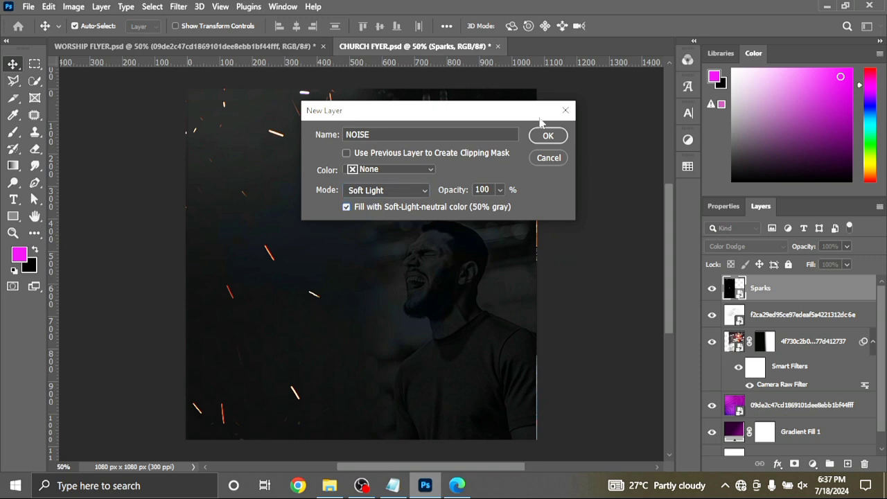
{"action": "left_click", "coordinate": [544, 139]}
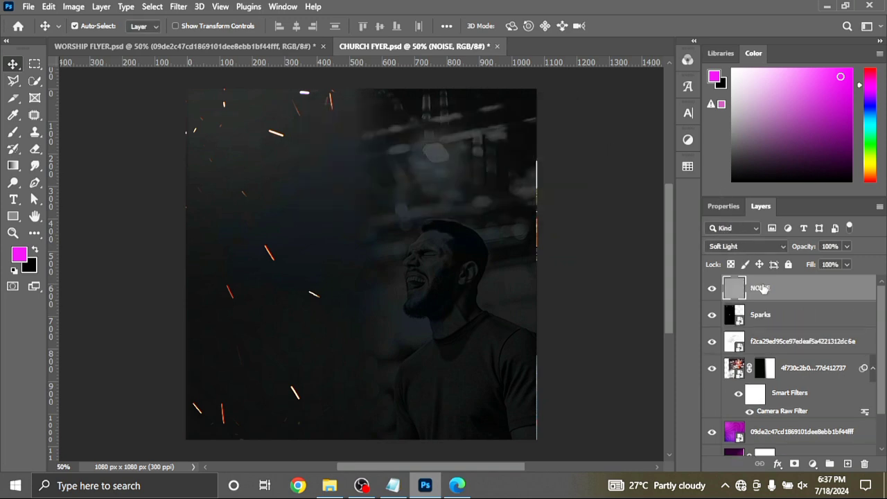
Convert the NOISE layer to a smart object and apply an Add Noise filter with a 6.30% amount and Uniform distribution.
{"action": "right_click", "coordinate": [776, 289]}
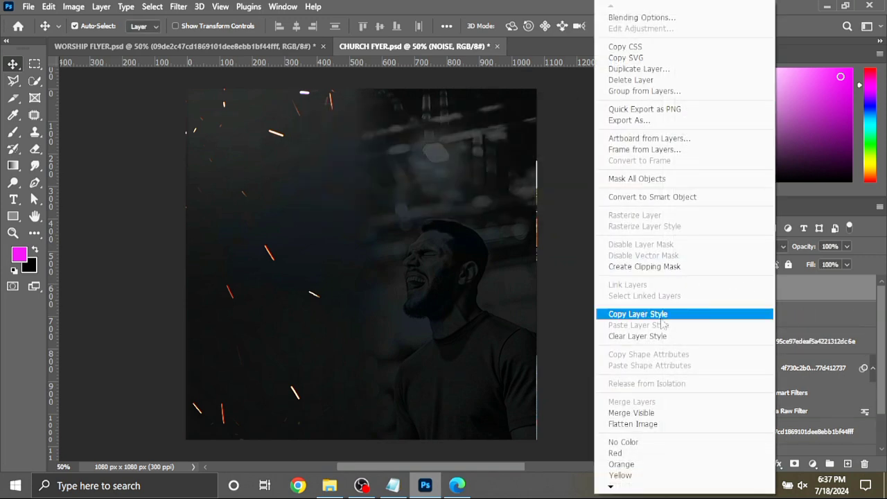
{"action": "left_click", "coordinate": [653, 198]}
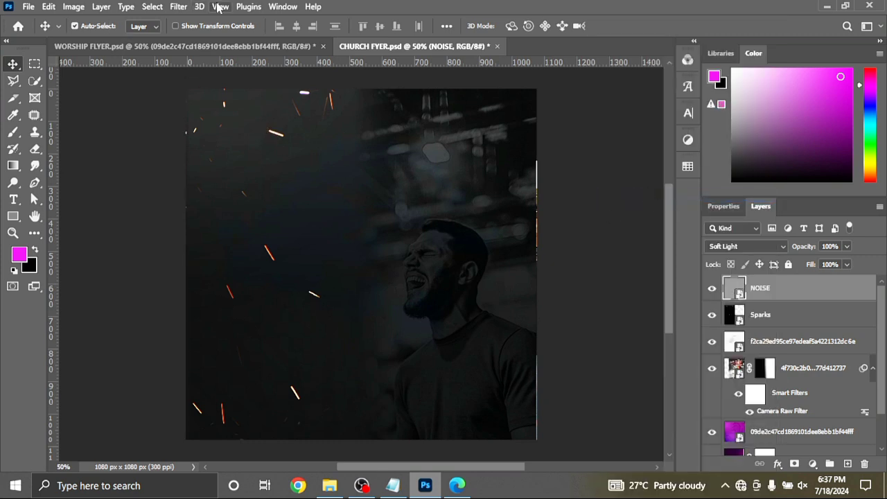
{"action": "left_click", "coordinate": [178, 6]}
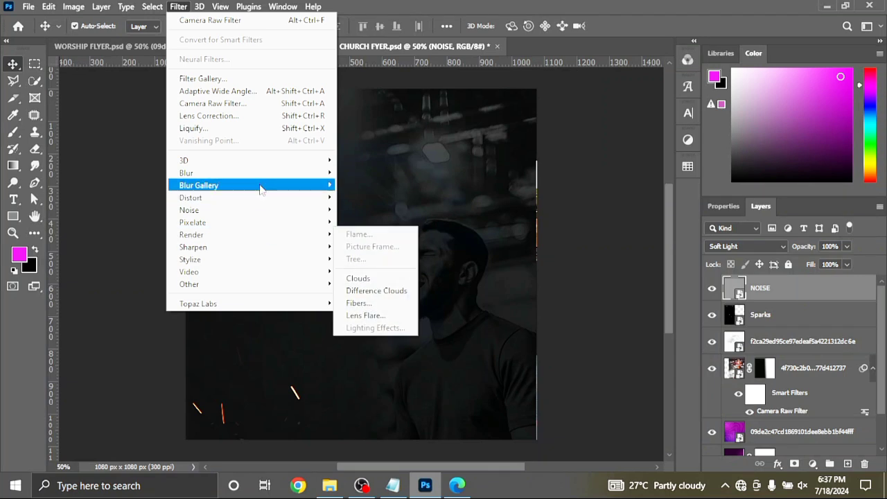
{"action": "mouse_move", "coordinate": [260, 179]}
{"action": "mouse_move", "coordinate": [290, 210]}
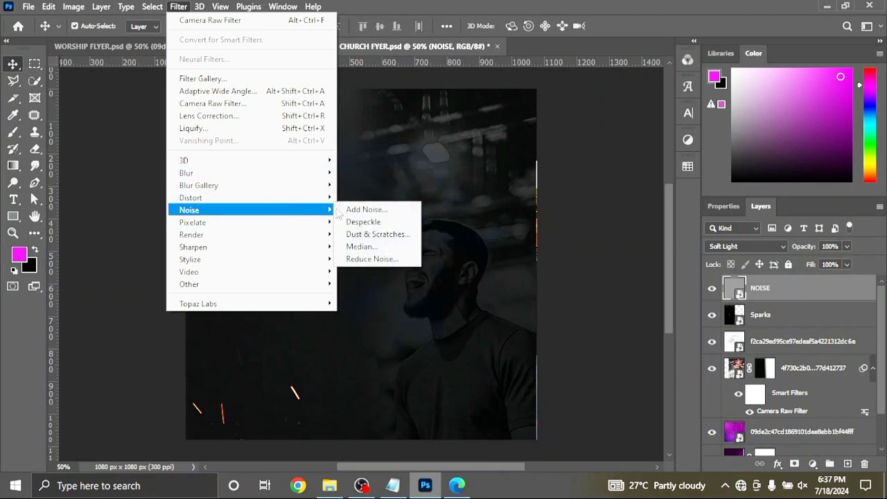
{"action": "left_click", "coordinate": [362, 209]}
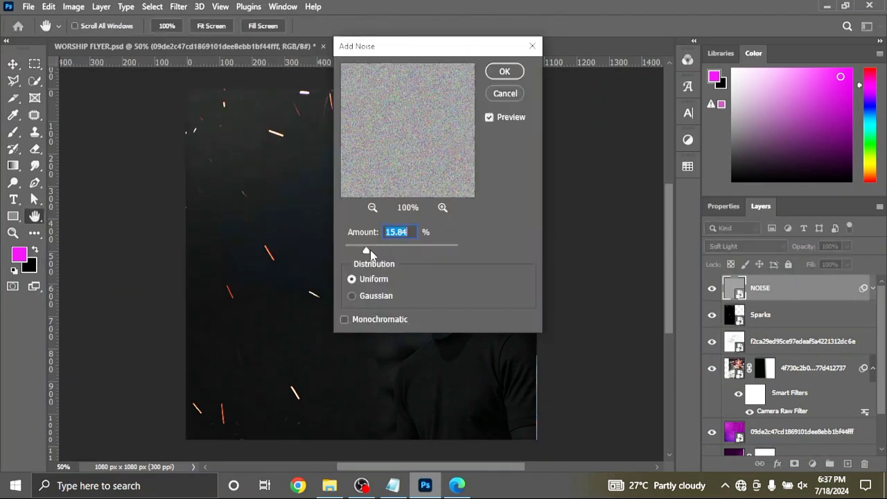
{"action": "left_click_drag", "start_coordinate": [367, 253], "coordinate": [354, 253]}
{"action": "left_click_drag", "start_coordinate": [404, 42], "coordinate": [564, 57]}
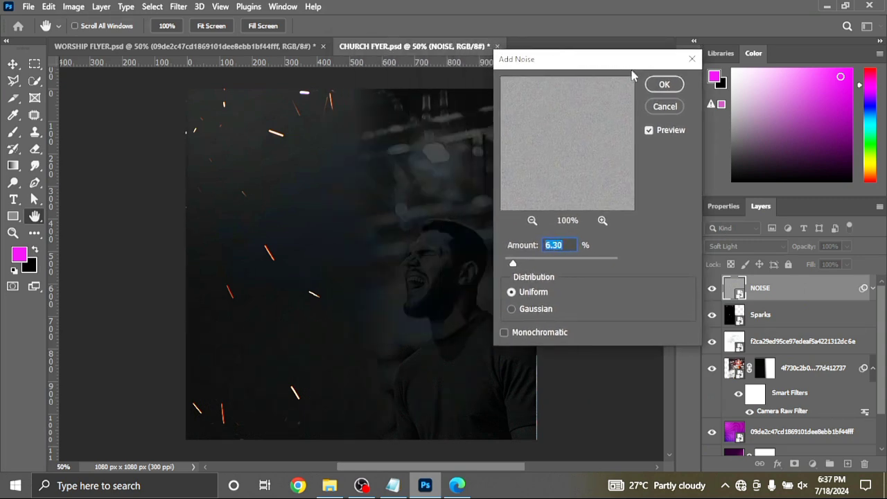
{"action": "left_click", "coordinate": [664, 86]}
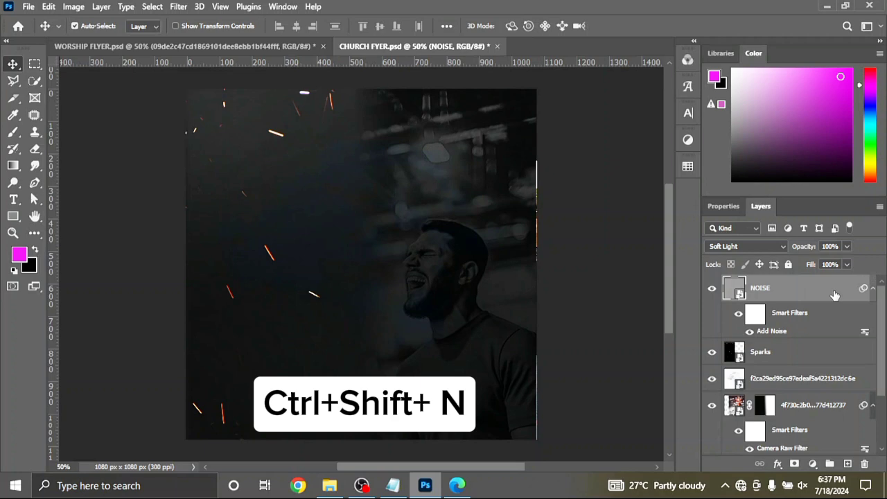
Group all layers from NOISE down to Gradient Fill 1 under the name BG and lock the group.
{"action": "scroll", "coordinate": [882, 450], "scroll_direction": "down", "scroll_amount": 5}
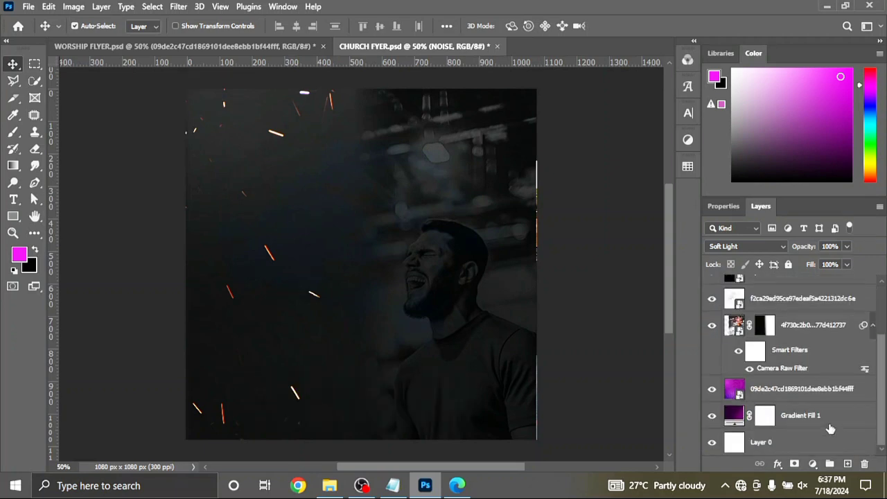
{"action": "left_click", "coordinate": [831, 428], "text": "shift"}
{"action": "key", "text": "ctrl+g"}
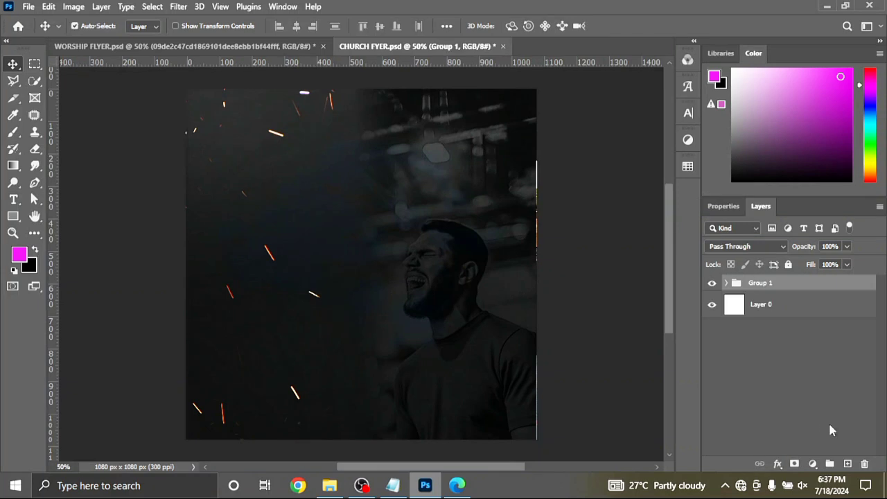
{"action": "double_click", "coordinate": [761, 282]}
{"action": "type", "text": "BG"}
{"action": "key", "text": "Return"}
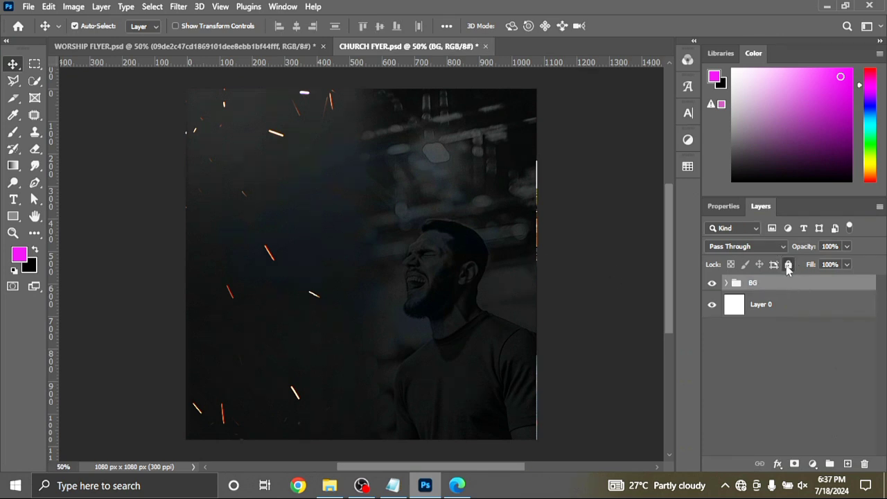
{"action": "left_click", "coordinate": [788, 265]}
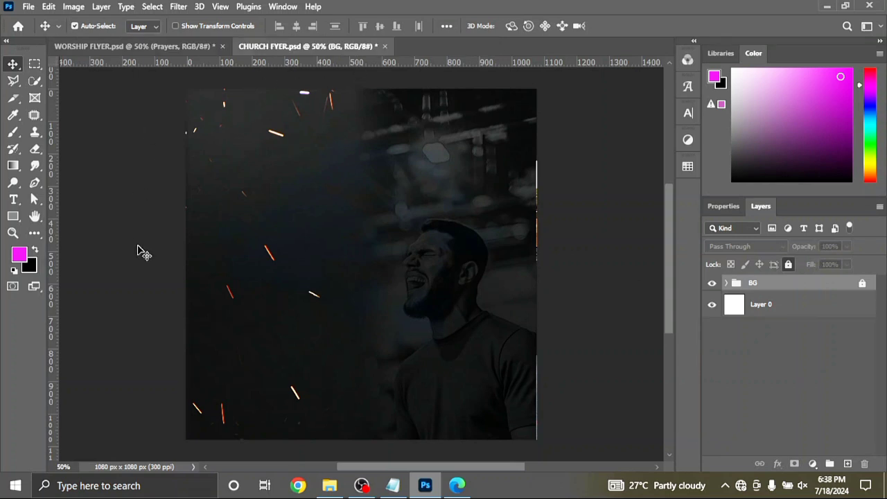
Add the text "Prayers" on the dark area in front of the man's face, above the BG group.
{"action": "left_click", "coordinate": [12, 202]}
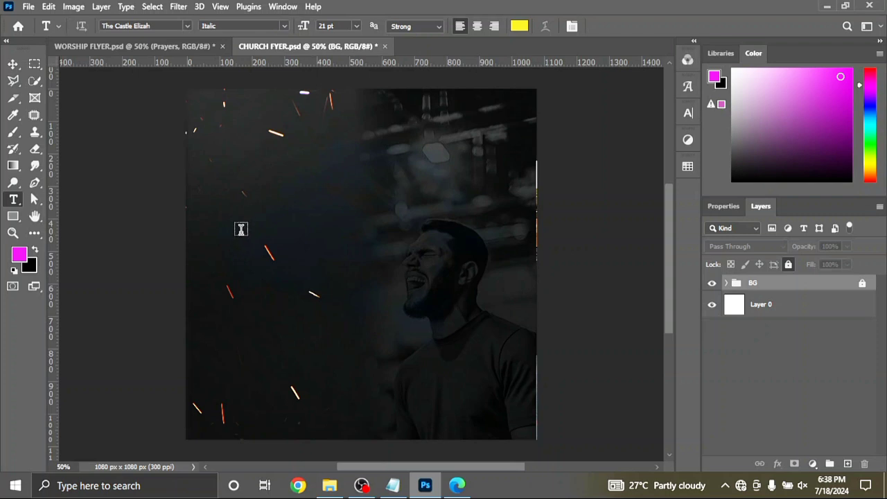
{"action": "left_click", "coordinate": [232, 278]}
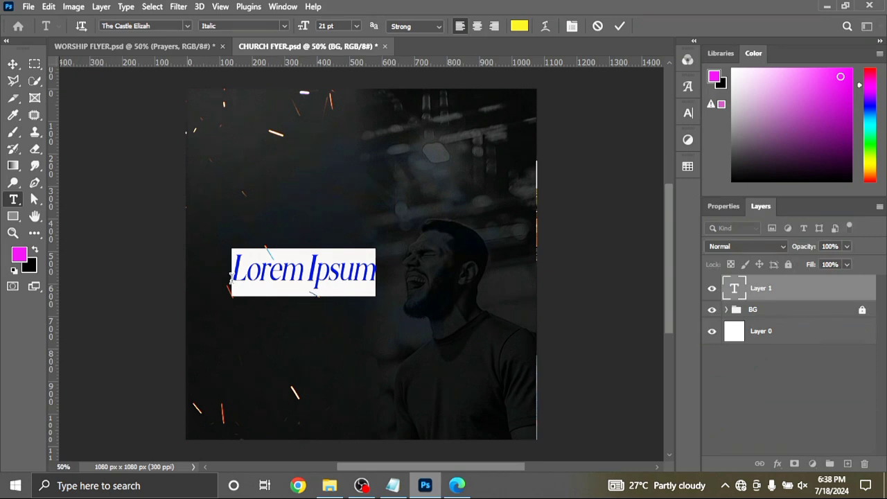
{"action": "type", "text": "P"}
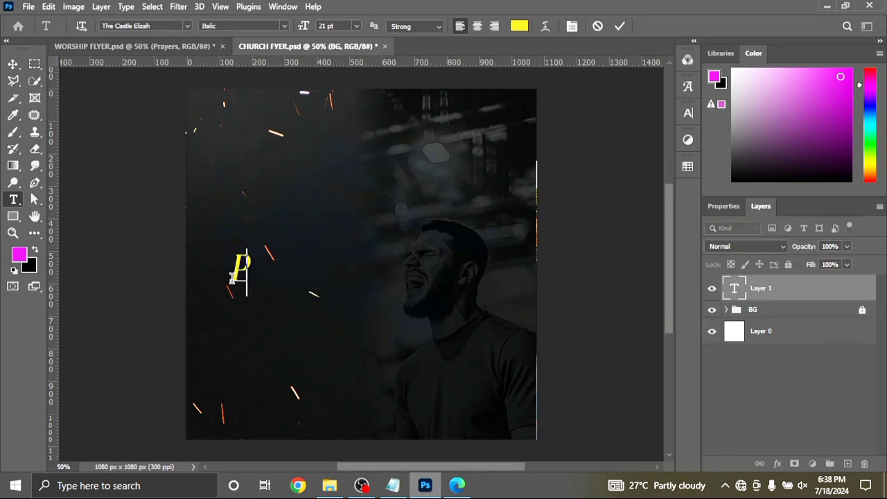
{"action": "type", "text": "rayer"}
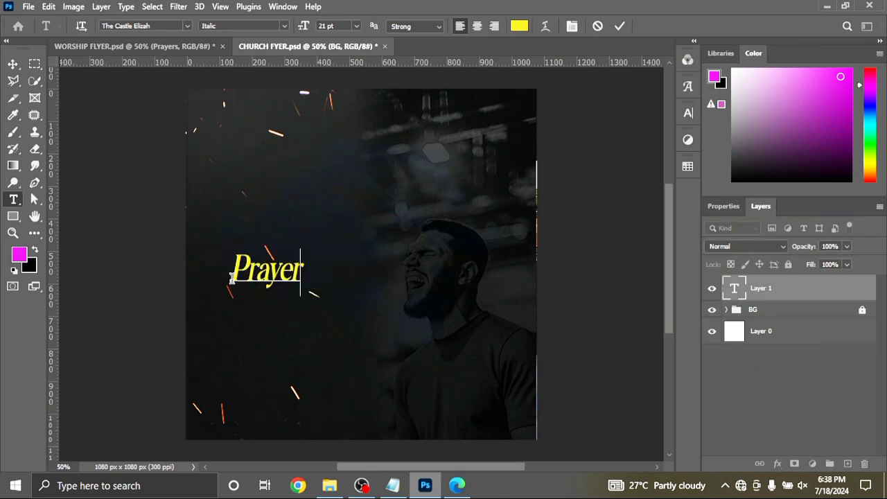
{"action": "type", "text": "s"}
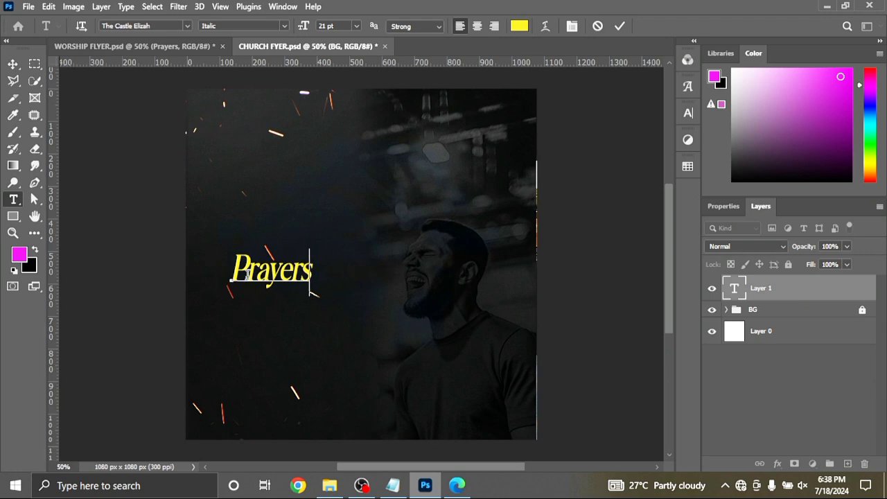
Set the font size of the "Prayers" text to 34 pt and commit the text.
{"action": "left_click_drag", "start_coordinate": [313, 277], "coordinate": [222, 273]}
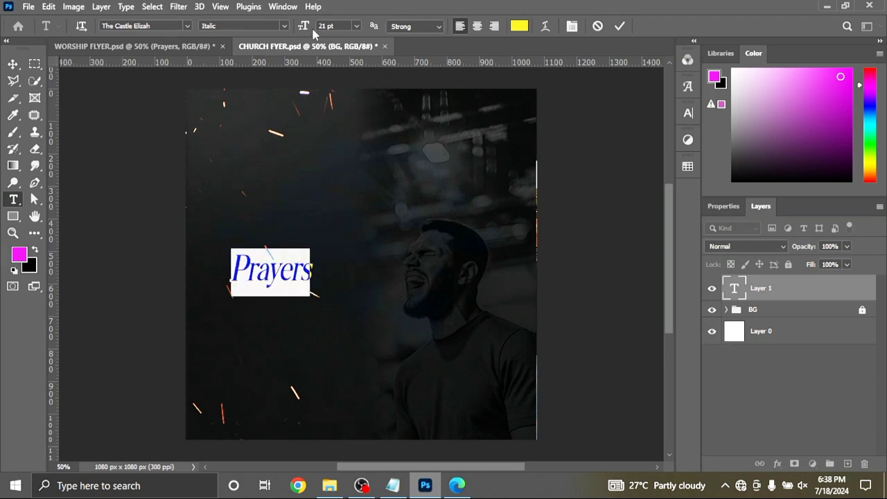
{"action": "left_click_drag", "start_coordinate": [303, 26], "coordinate": [315, 27]}
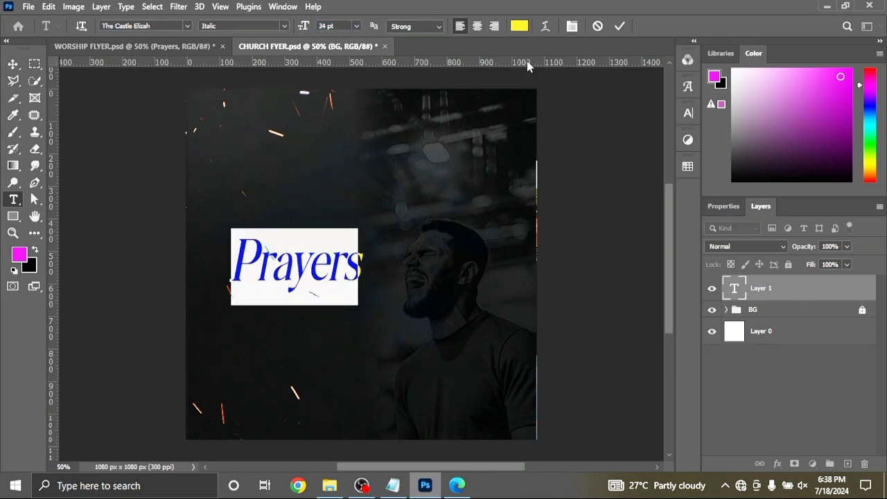
{"action": "left_click", "coordinate": [617, 27]}
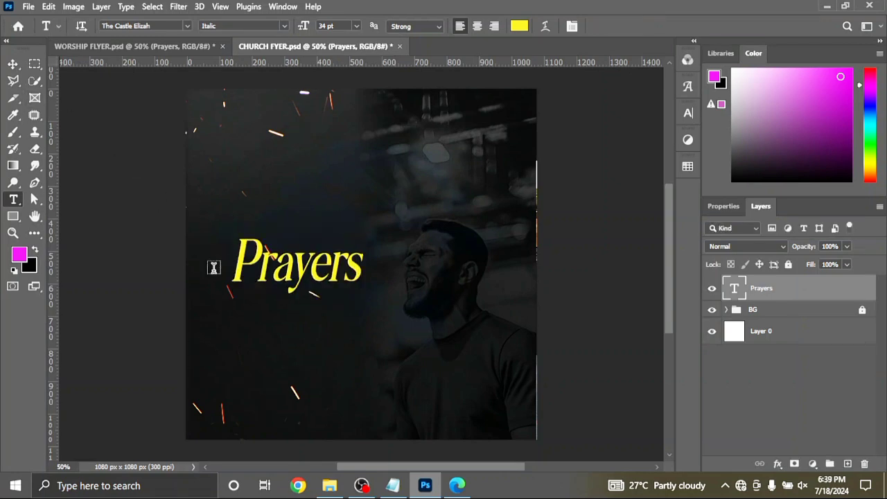
{"action": "left_click", "coordinate": [12, 64]}
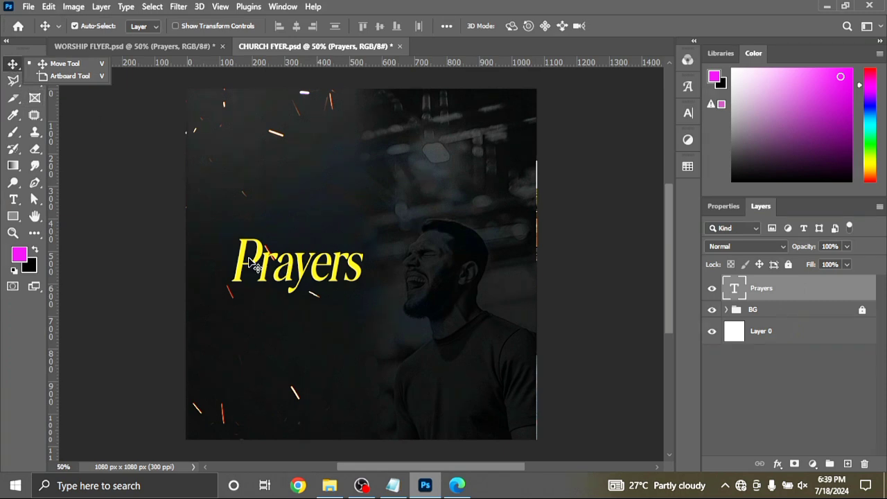
Duplicate the "Prayers" text just below the original and change the copy's wording to "Worship".
{"action": "left_click_drag", "start_coordinate": [253, 263], "coordinate": [239, 311]}
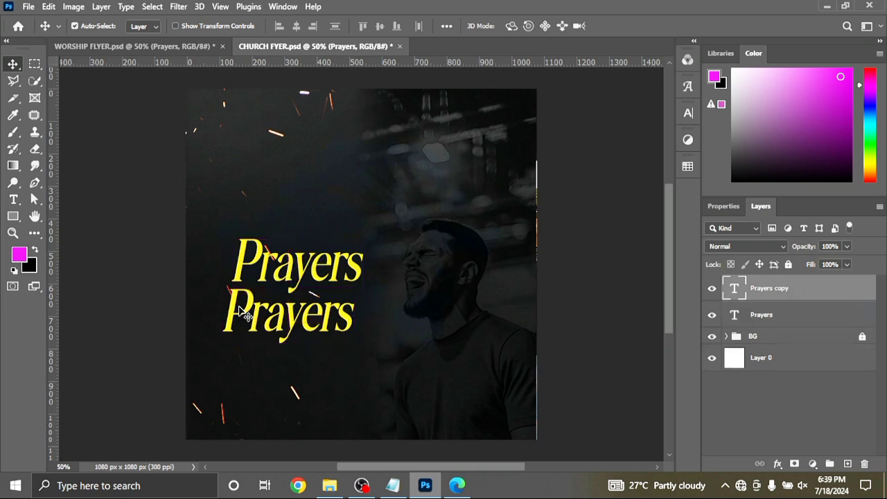
{"action": "key", "text": "t"}
{"action": "double_click", "coordinate": [240, 307]}
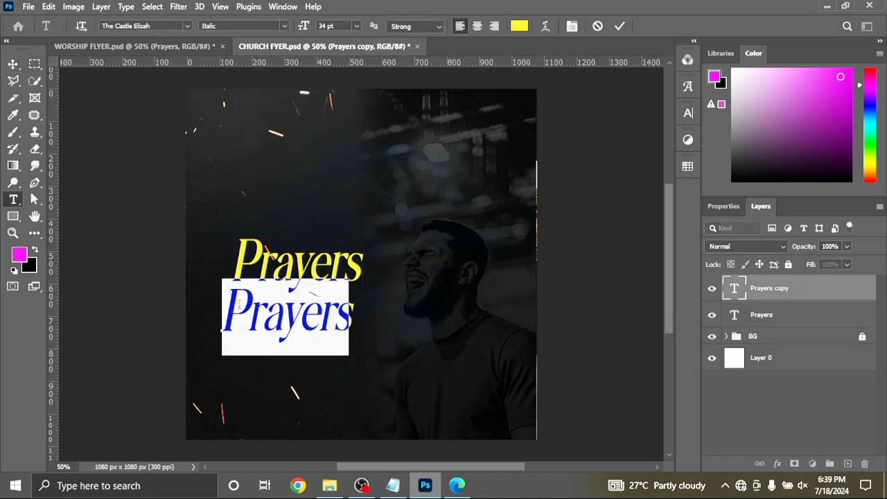
{"action": "type", "text": "Wo"}
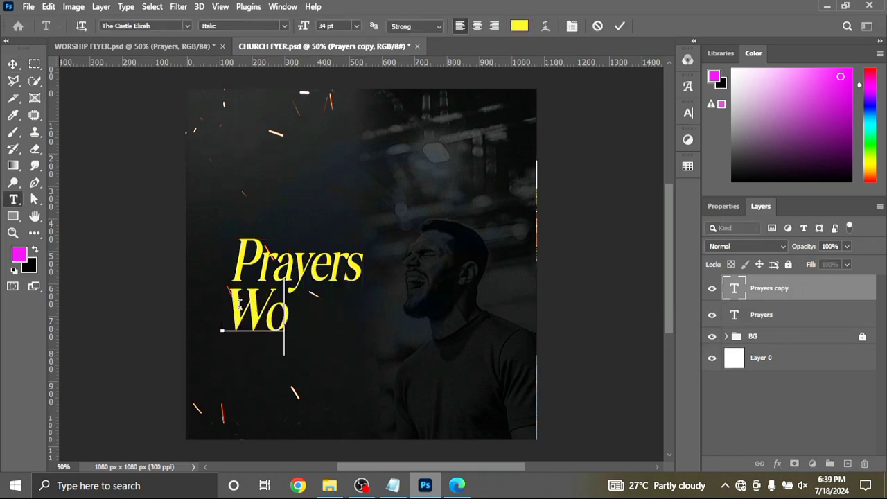
{"action": "type", "text": "rship"}
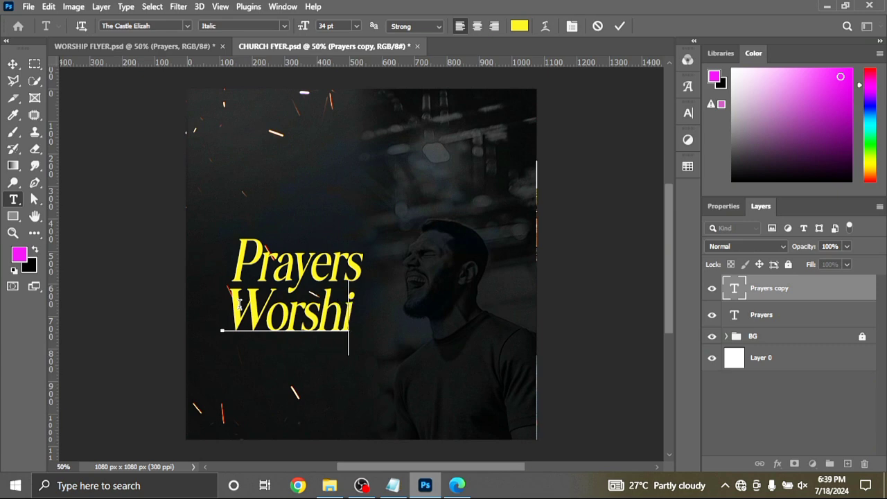
{"action": "left_click", "coordinate": [619, 27]}
{"action": "key", "text": "v"}
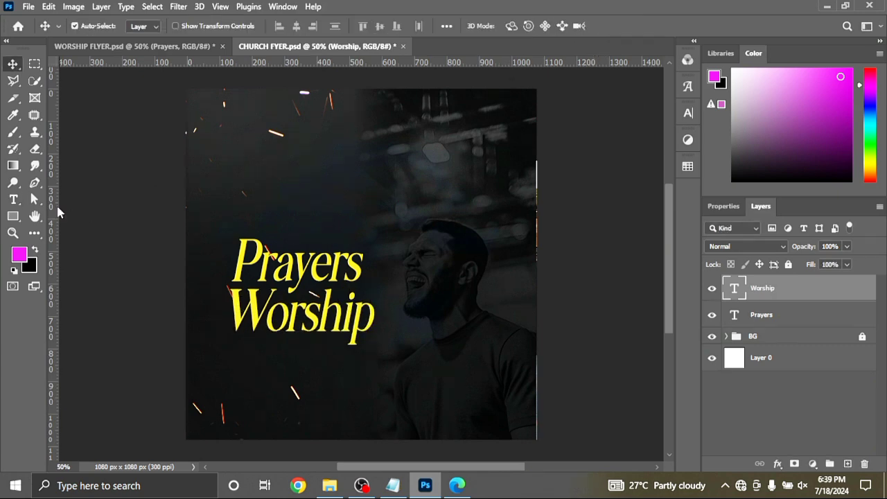
Place a vertical guide at about 95 px and align the start of both "Prayers" and "Worship" to it.
{"action": "left_click_drag", "start_coordinate": [53, 195], "coordinate": [217, 201]}
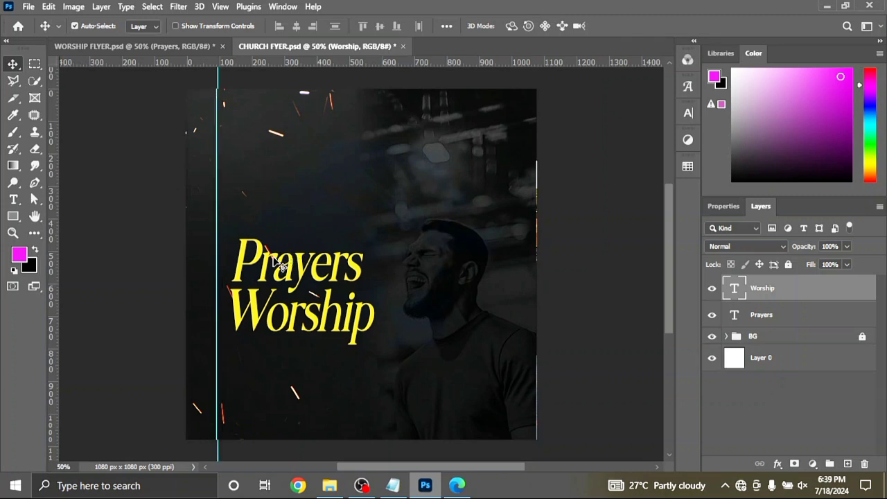
{"action": "left_click_drag", "start_coordinate": [250, 269], "coordinate": [234, 269]}
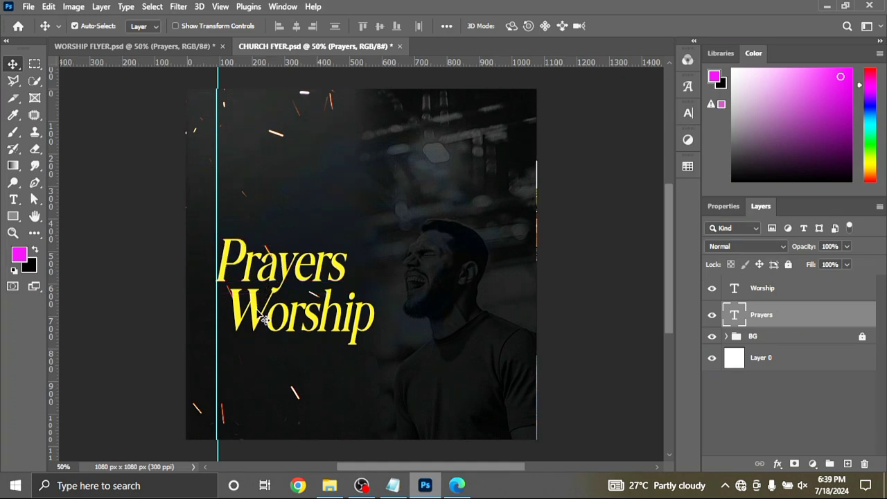
{"action": "left_click", "coordinate": [263, 320]}
{"action": "double_click", "coordinate": [264, 320]}
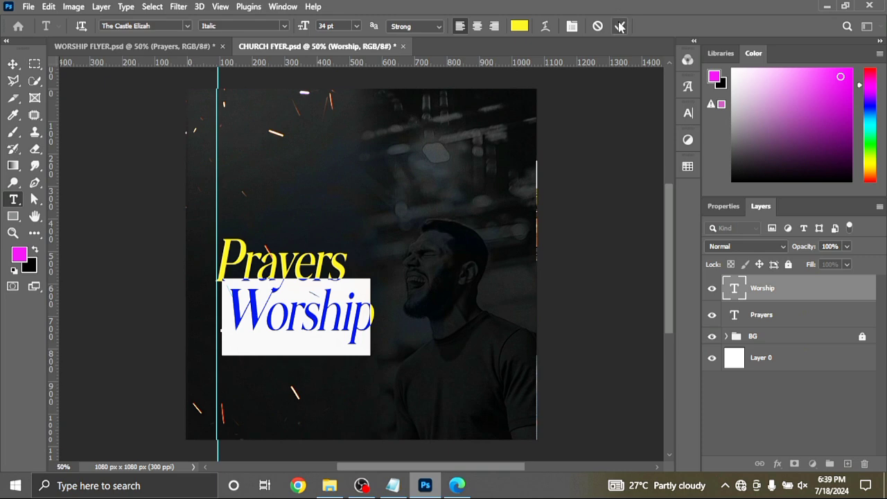
{"action": "key", "text": "ctrl+Return"}
{"action": "key", "text": "v"}
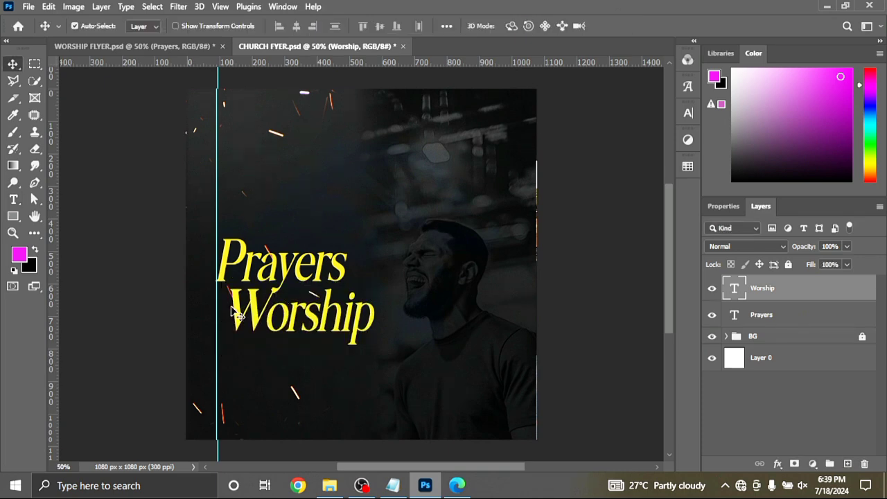
{"action": "left_click_drag", "start_coordinate": [239, 317], "coordinate": [221, 314]}
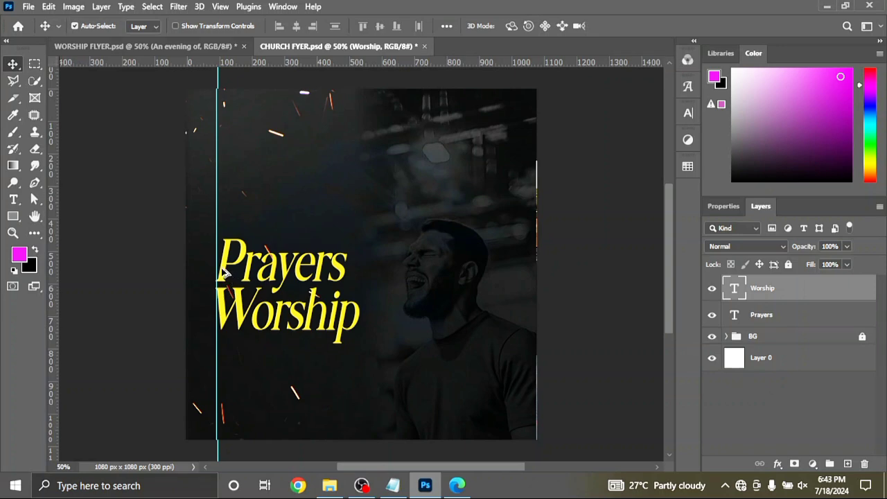
Duplicate the "Prayers" text above the original and replace the copy's wording with "An evening of".
{"action": "left_click_drag", "start_coordinate": [223, 272], "coordinate": [237, 217]}
{"action": "double_click", "coordinate": [236, 212]}
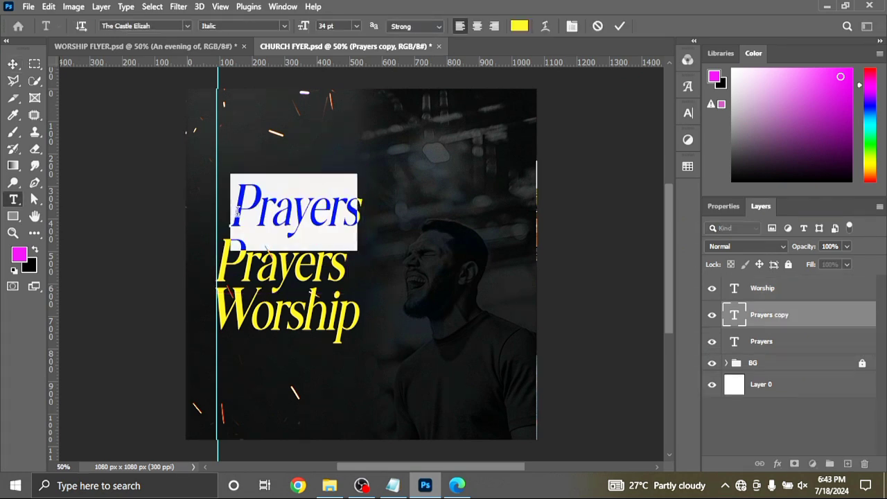
{"action": "type", "text": "An"}
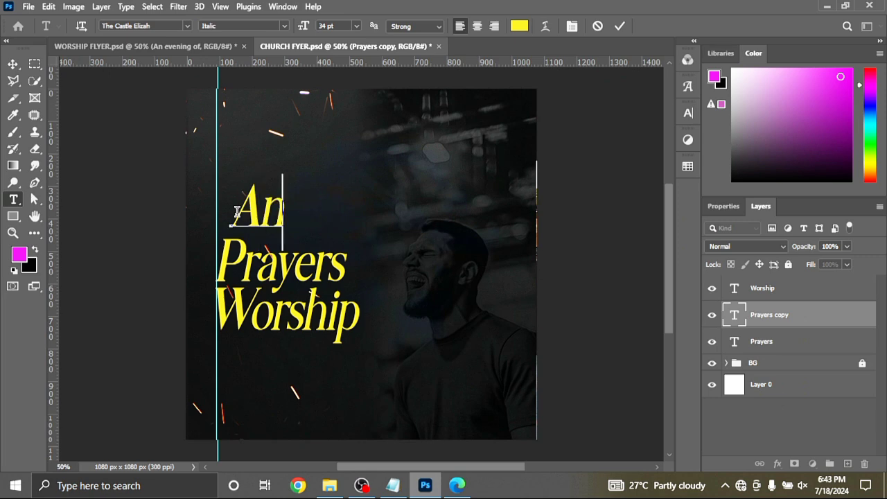
{"action": "type", "text": " eveni"}
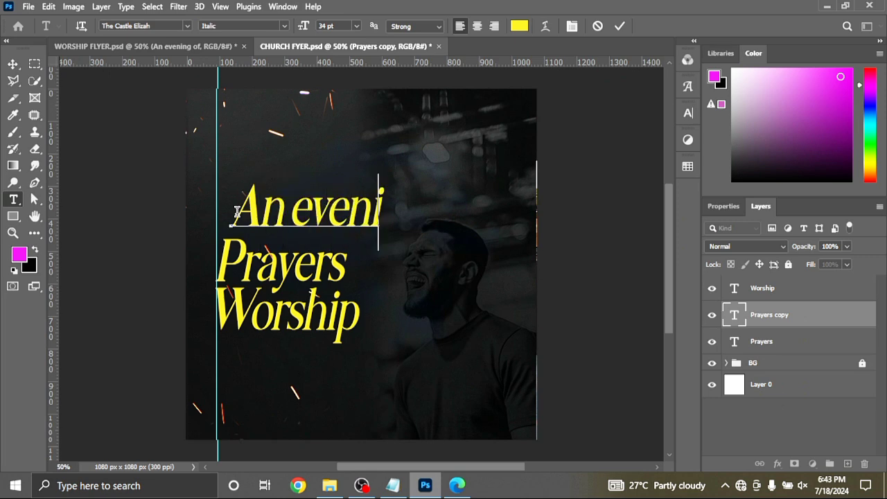
{"action": "type", "text": "ng of"}
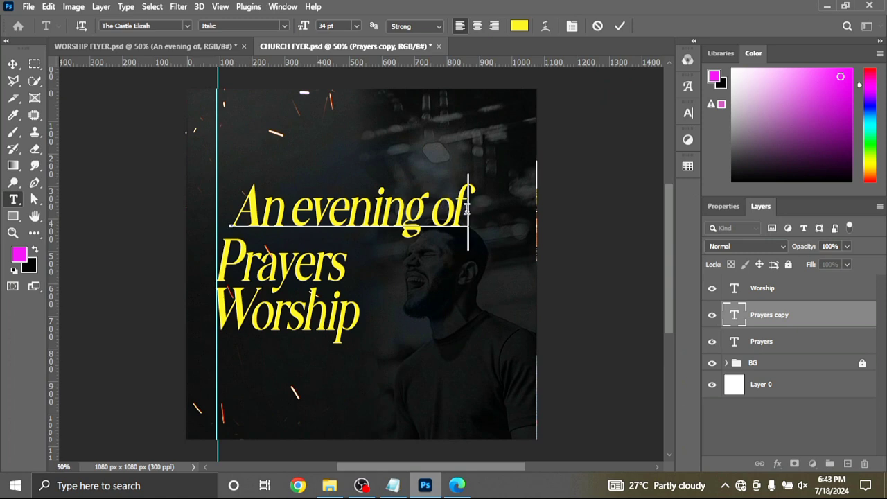
Change the colour of the whole "An evening of" text to near-white fdfdf9.
{"action": "left_click_drag", "start_coordinate": [470, 208], "coordinate": [221, 196]}
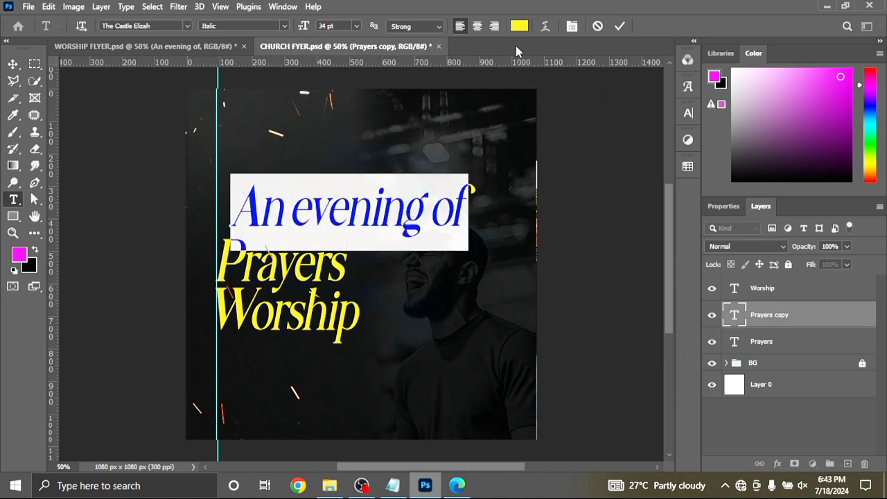
{"action": "left_click", "coordinate": [519, 27]}
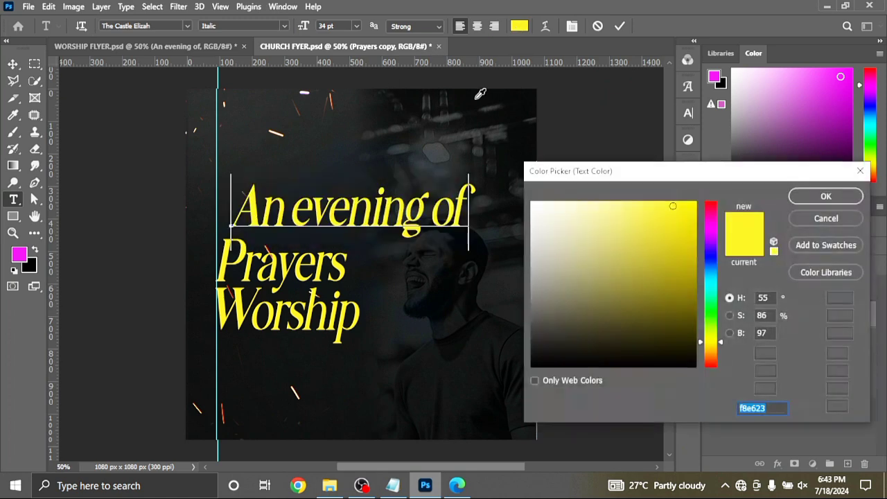
{"action": "left_click", "coordinate": [534, 202]}
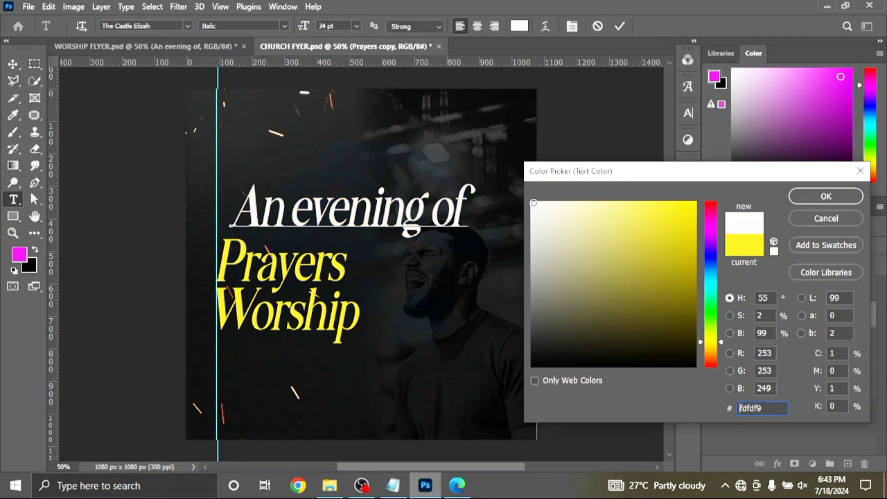
{"action": "left_click", "coordinate": [841, 198]}
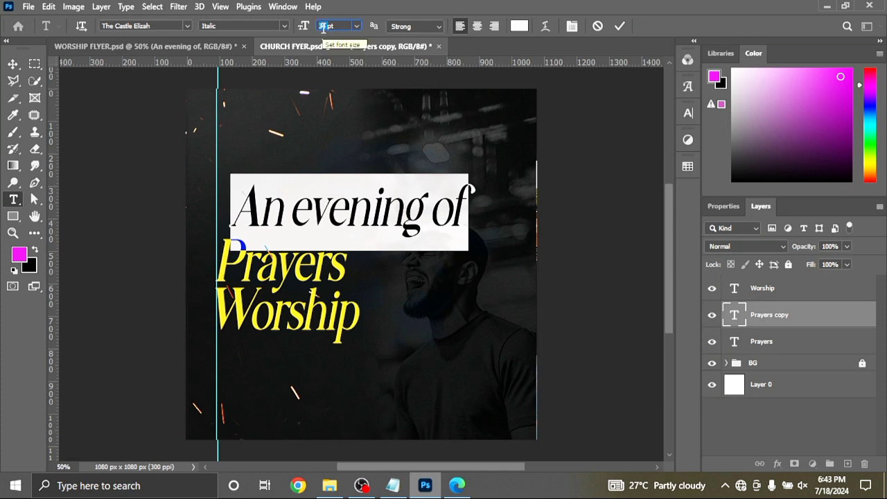
Set the "An evening of" text to 10.3 pt and move it close above the lowercase letters of "Prayers".
{"action": "type", "text": "1"}
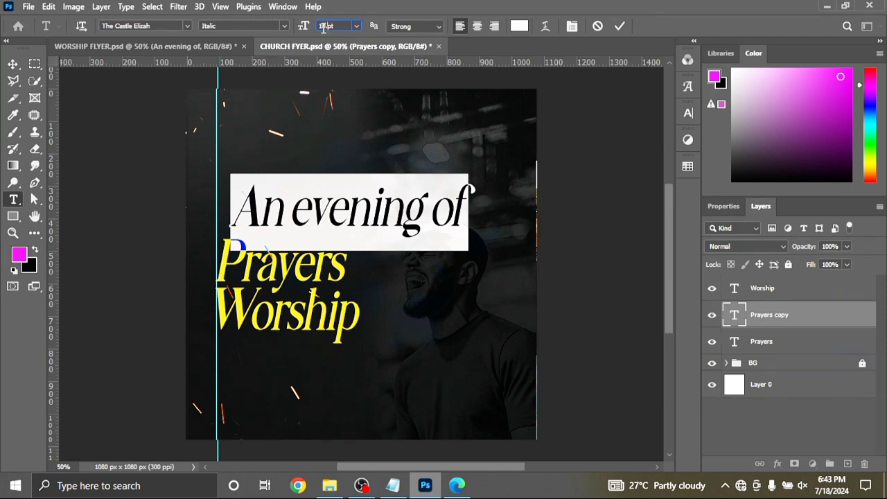
{"action": "type", "text": "0.3 pt"}
{"action": "left_click", "coordinate": [620, 26]}
{"action": "key", "text": "v"}
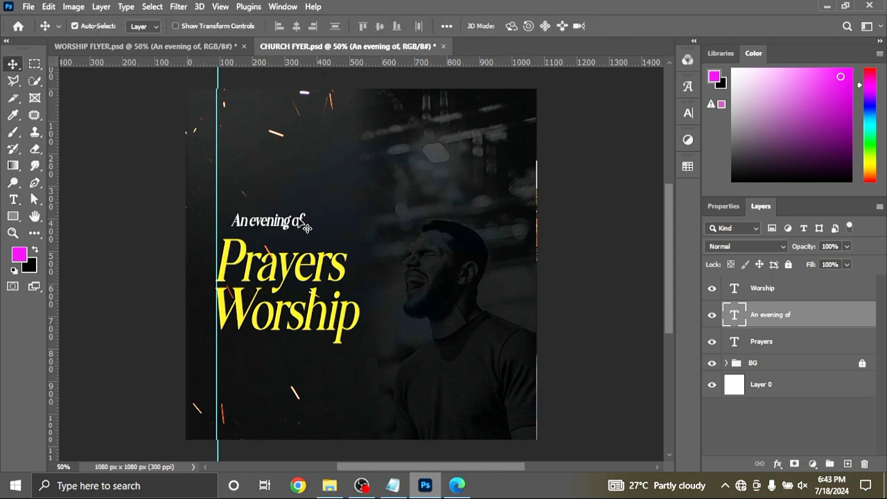
{"action": "left_click_drag", "start_coordinate": [287, 222], "coordinate": [317, 247]}
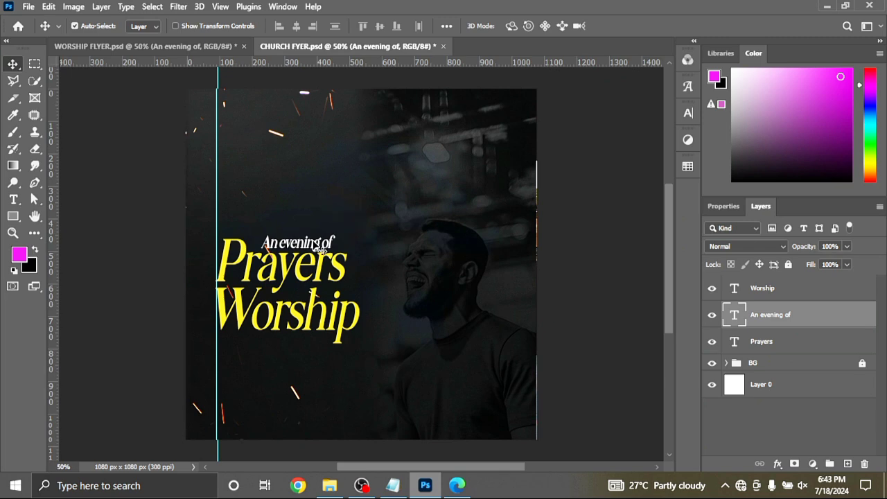
Add a layer mask to the Sparks layer inside the BG group.
{"action": "left_click", "coordinate": [726, 364]}
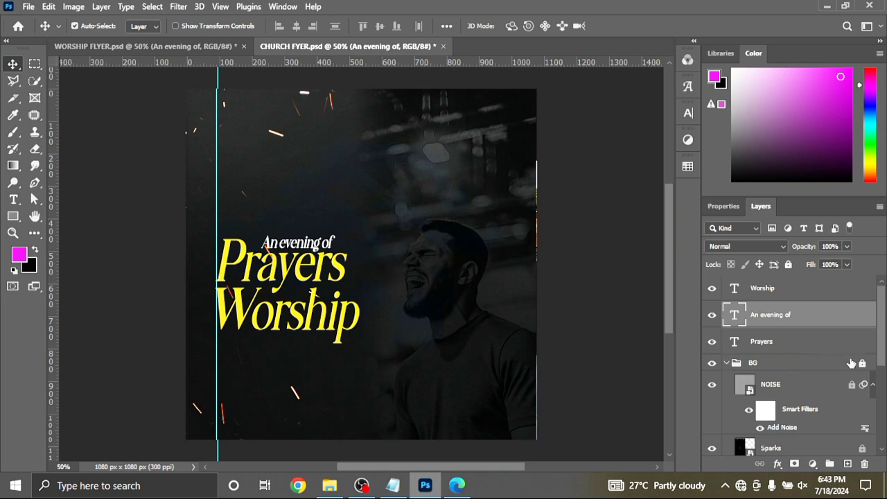
{"action": "left_click", "coordinate": [783, 448]}
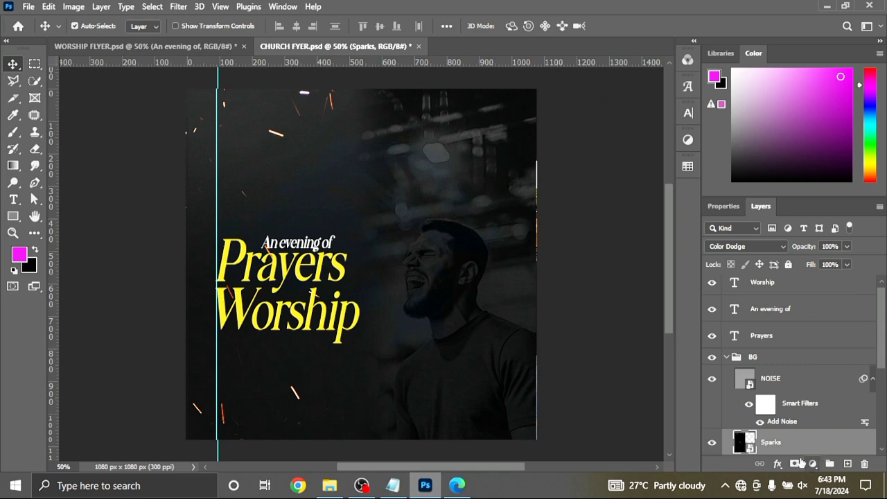
{"action": "left_click", "coordinate": [795, 464]}
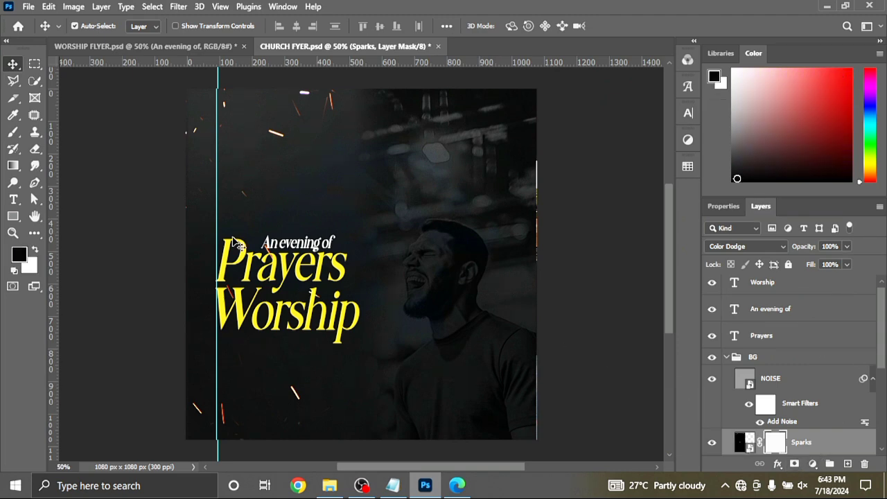
Paint black on the Sparks mask with a 300 px brush to hide the sparks behind the title text.
{"action": "left_click", "coordinate": [12, 132]}
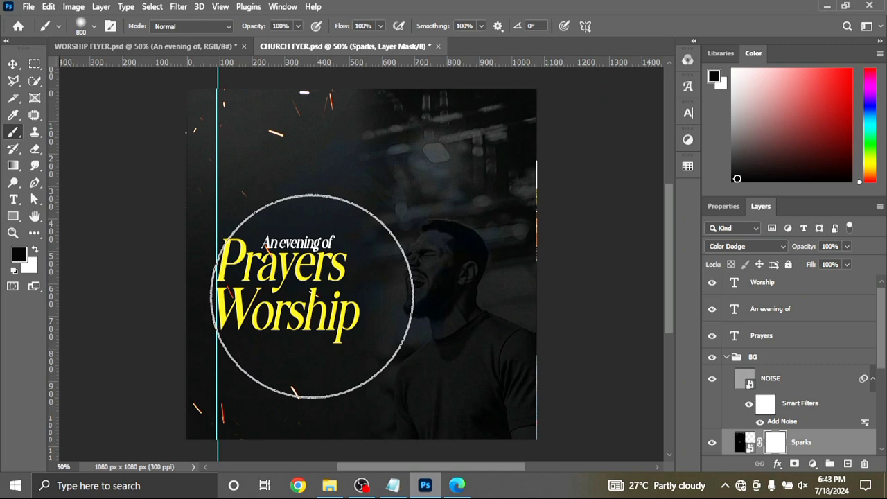
{"action": "key", "text": "bracketleft"}
{"action": "key", "text": "bracketleft"}
{"action": "key", "text": "bracketleft"}
{"action": "key", "text": "bracketleft"}
{"action": "key", "text": "bracketleft"}
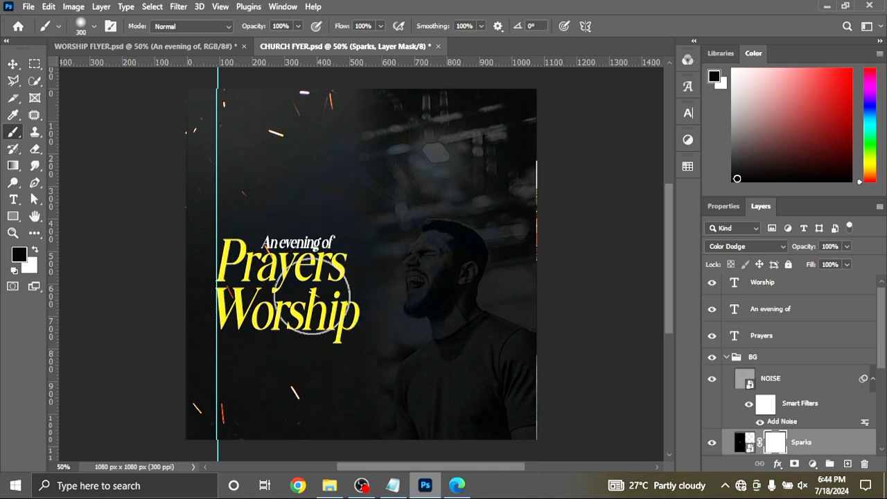
{"action": "left_click", "coordinate": [276, 265]}
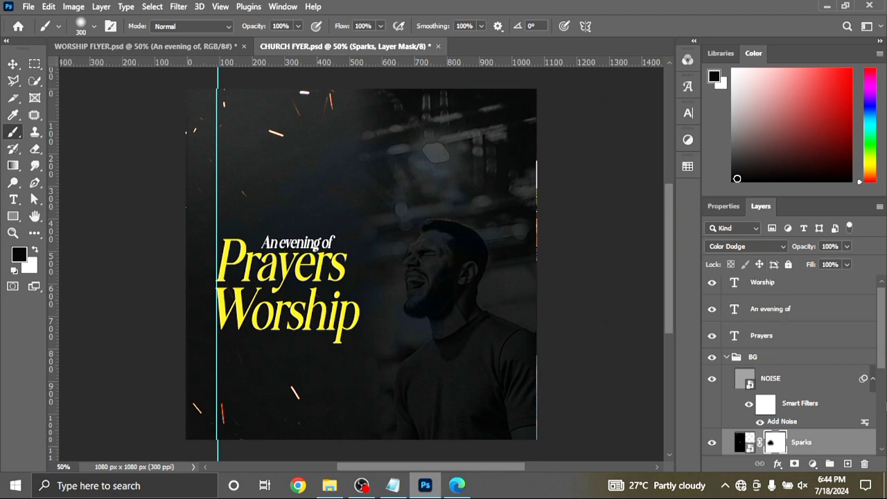
Collapse the BG group and lock it again.
{"action": "left_click", "coordinate": [812, 363]}
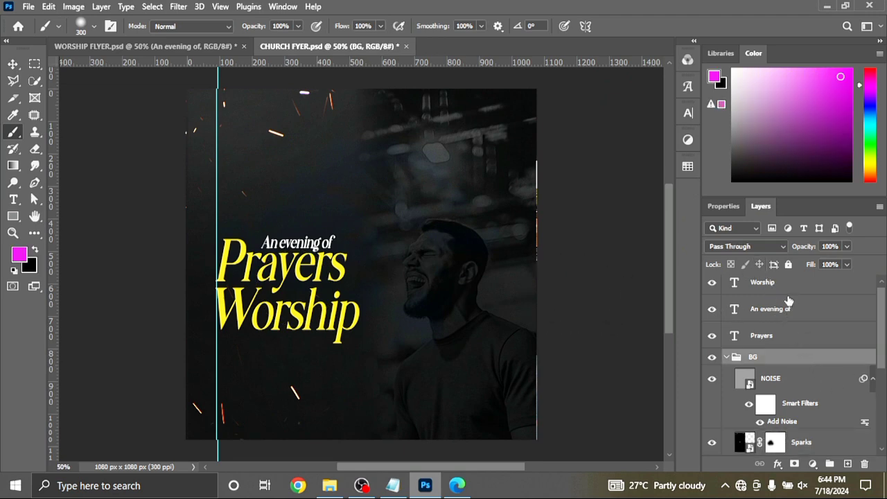
{"action": "left_click", "coordinate": [725, 357]}
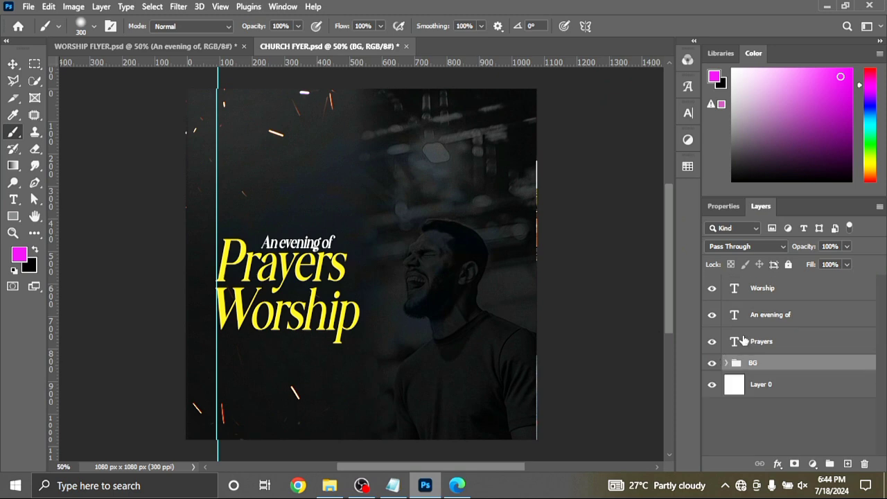
{"action": "left_click", "coordinate": [788, 264]}
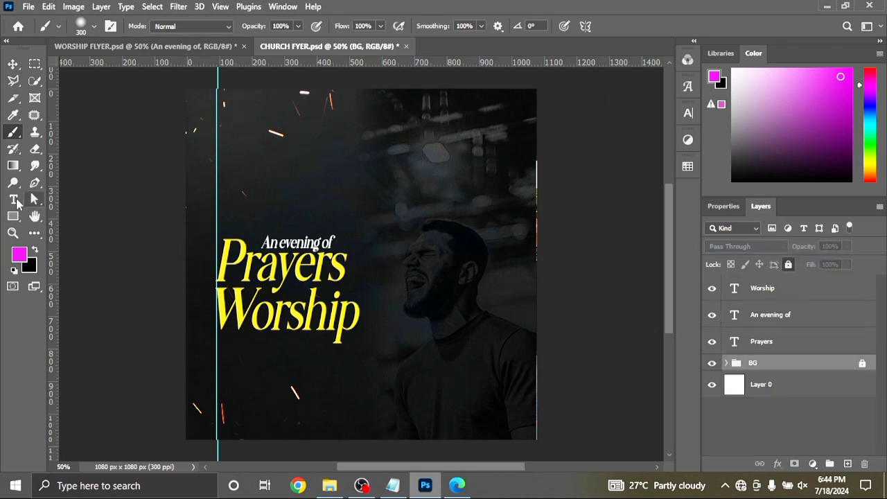
Draw a circle about 92 px wide over the middle of "Prayers" and set its stroke width to 0 px.
{"action": "key", "text": "shift+u"}
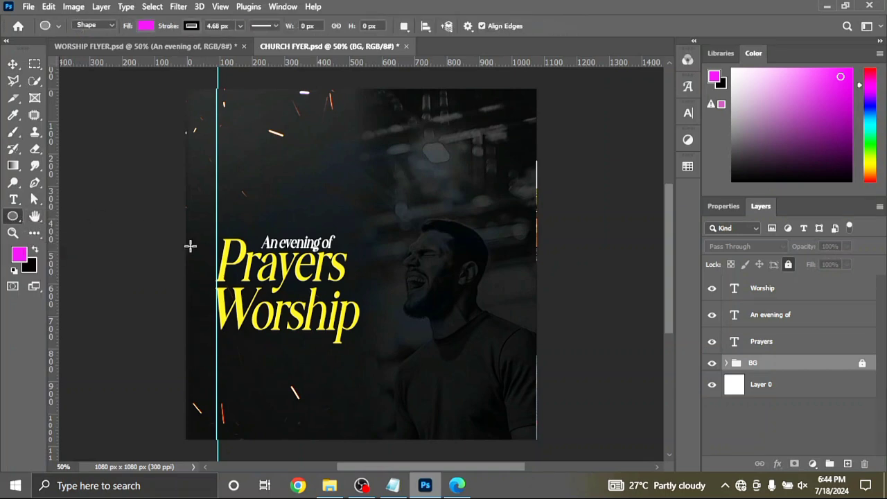
{"action": "left_click_drag", "start_coordinate": [276, 278], "coordinate": [305, 294]}
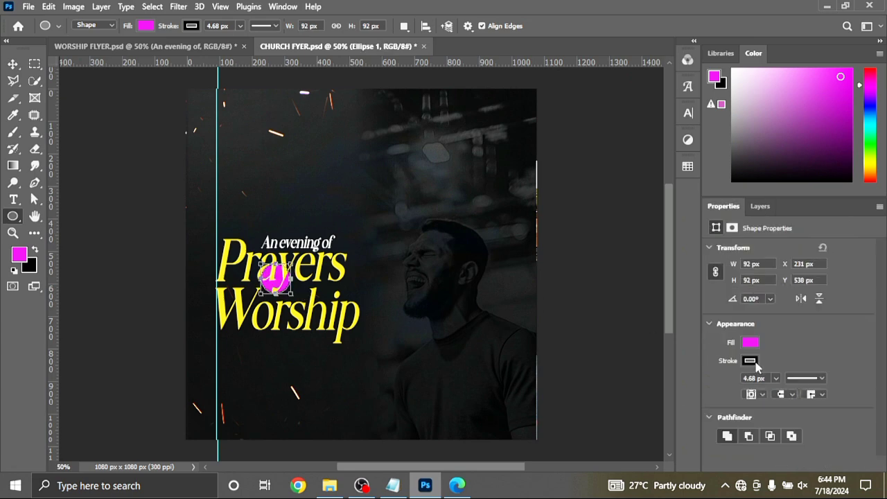
{"action": "left_click", "coordinate": [750, 360]}
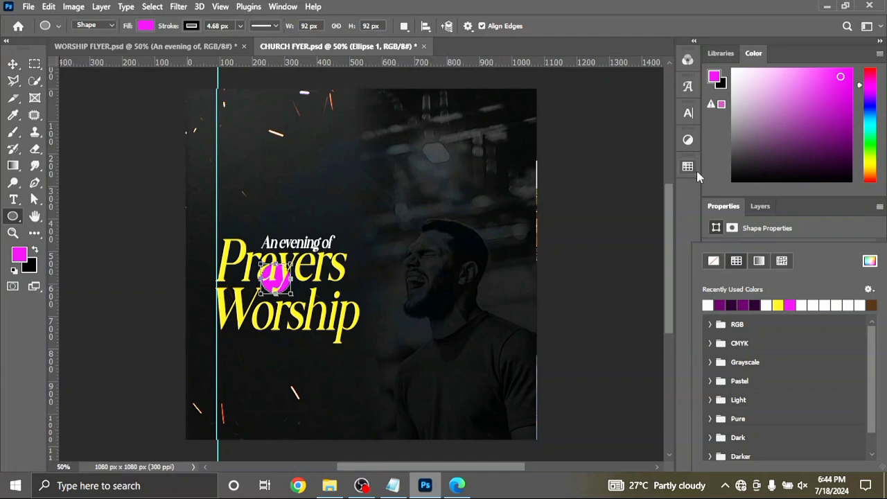
{"action": "left_click", "coordinate": [731, 212]}
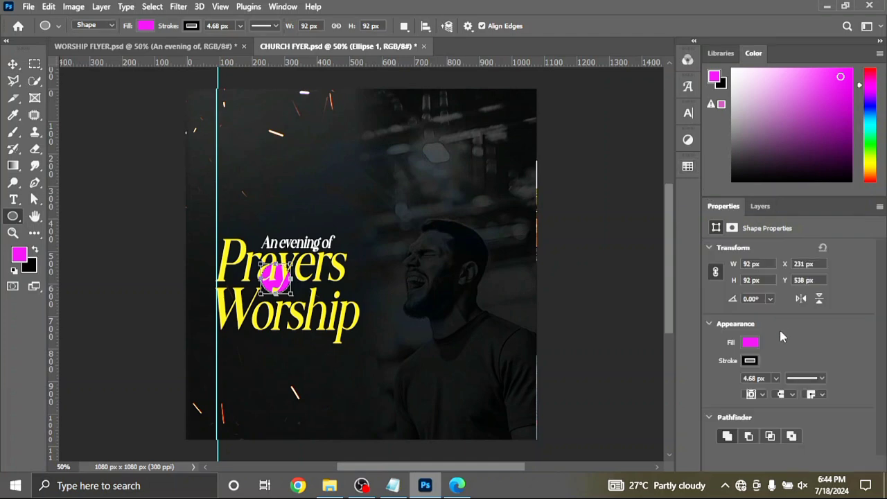
{"action": "left_click", "coordinate": [776, 380]}
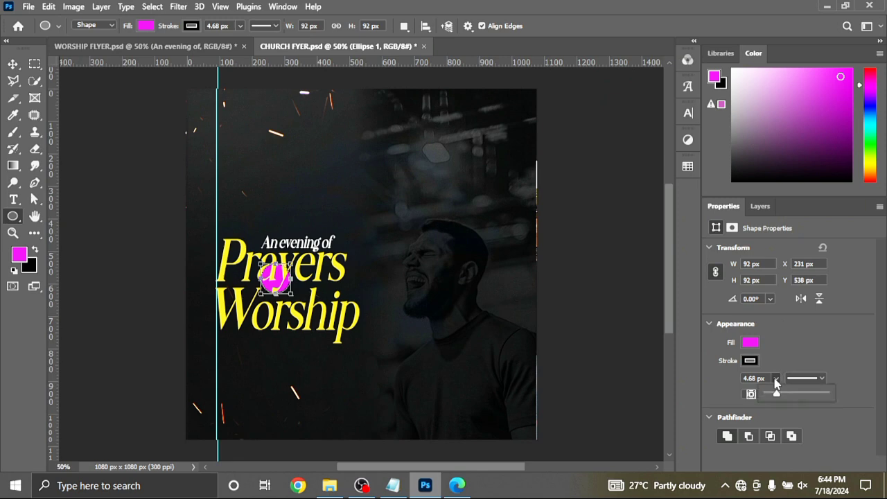
{"action": "left_click_drag", "start_coordinate": [767, 397], "coordinate": [767, 396]}
Fill the circle with the yellow sampled from the "Prayers" text.
{"action": "left_click", "coordinate": [748, 344]}
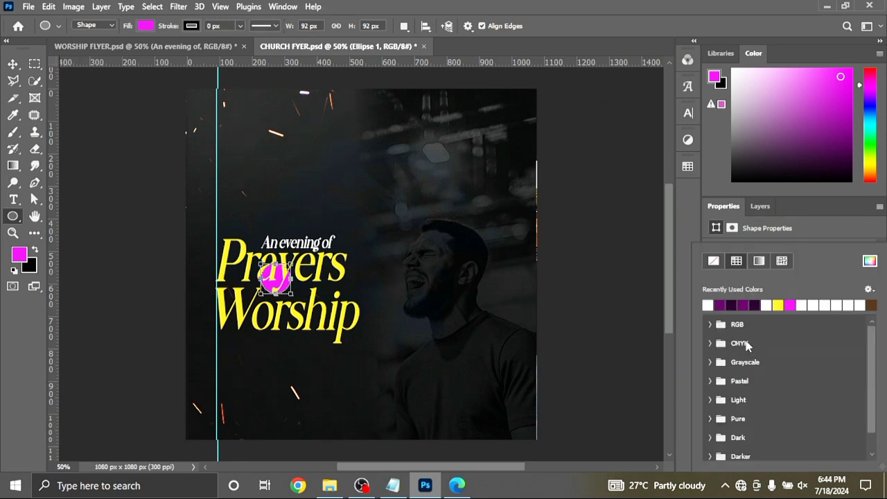
{"action": "left_click", "coordinate": [870, 260]}
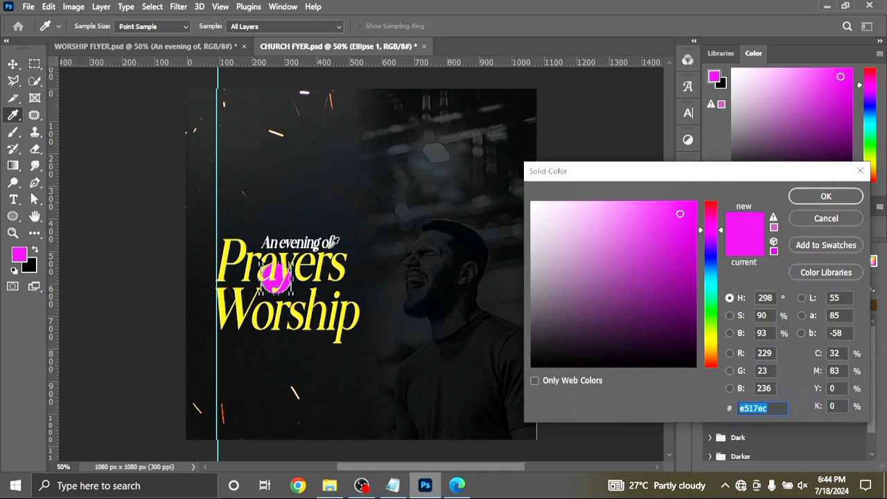
{"action": "left_click", "coordinate": [344, 262]}
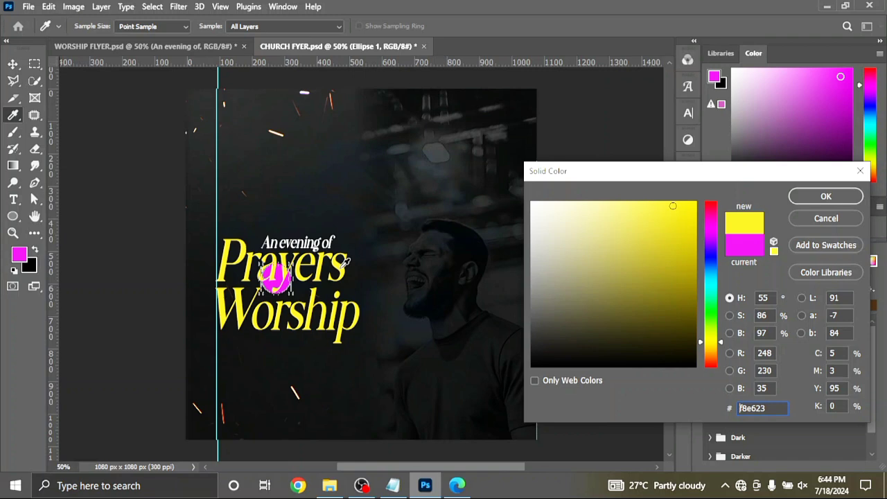
{"action": "left_click", "coordinate": [826, 198]}
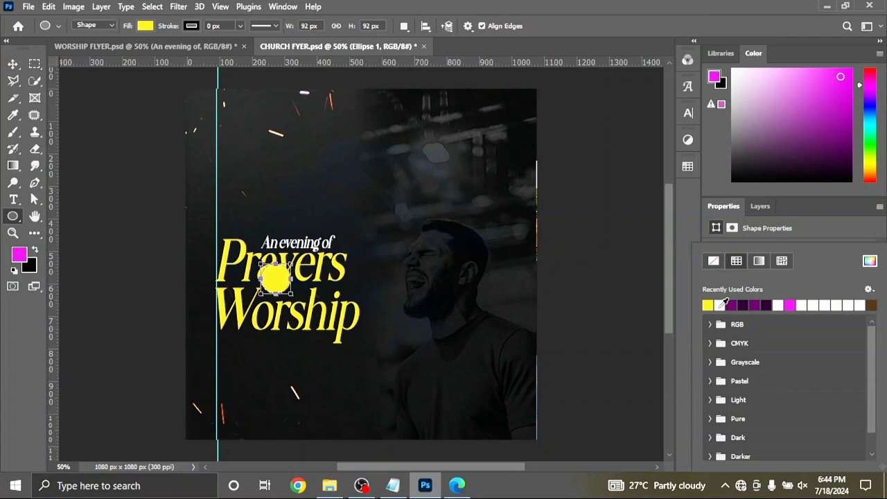
Change the circle's fill to white using the recently used colors.
{"action": "left_click", "coordinate": [720, 305]}
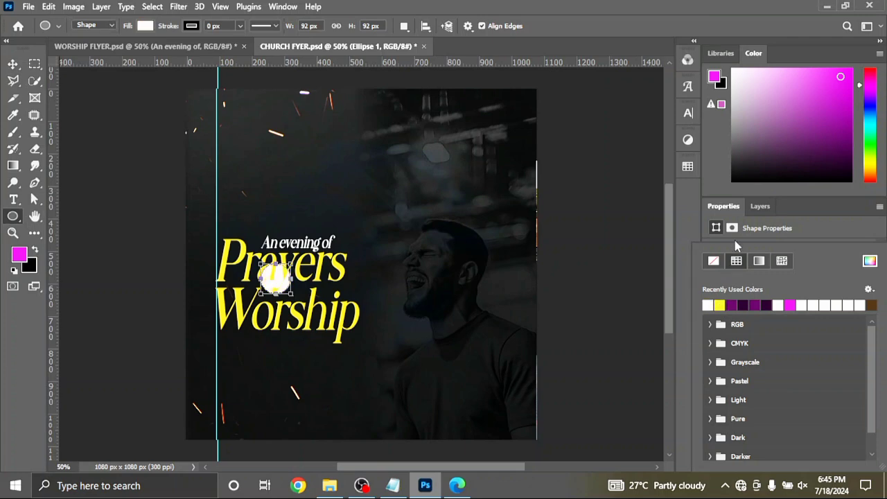
{"action": "left_click", "coordinate": [749, 207]}
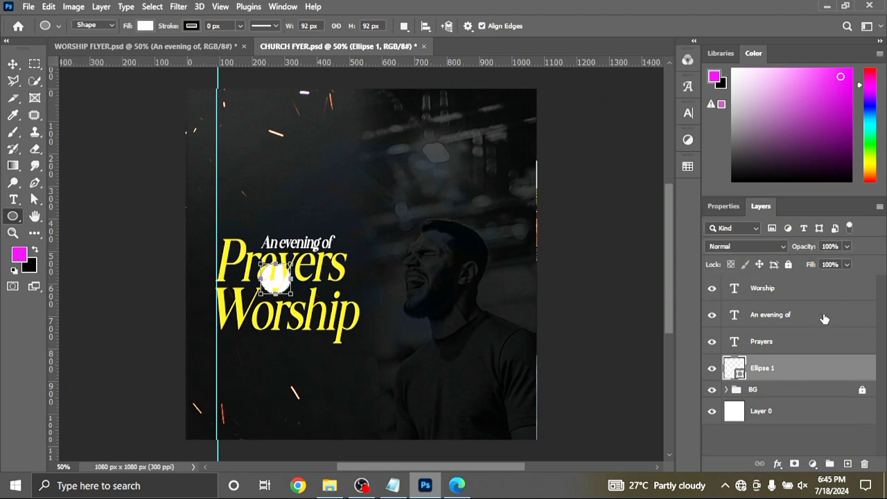
Bring the Ellipse 1 layer above the Worship layer and move the circle to the gap between "Prayers" and "Worship".
{"action": "left_click_drag", "start_coordinate": [815, 367], "coordinate": [797, 282]}
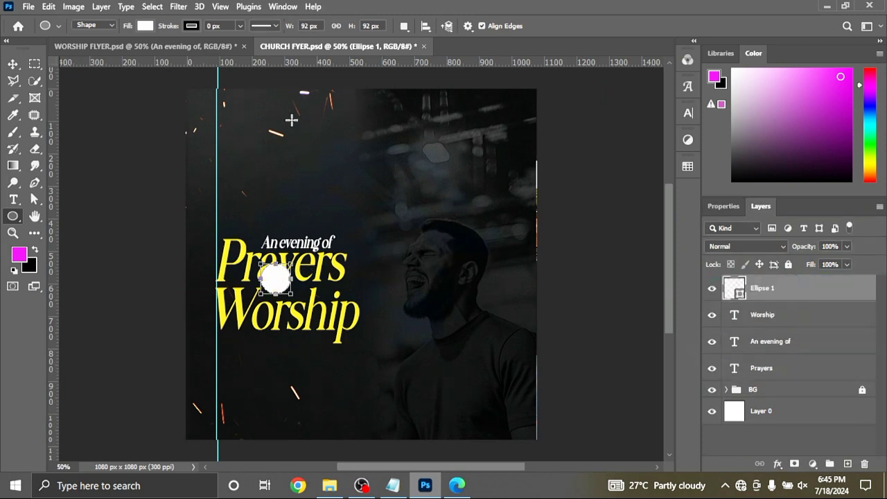
{"action": "left_click", "coordinate": [12, 64]}
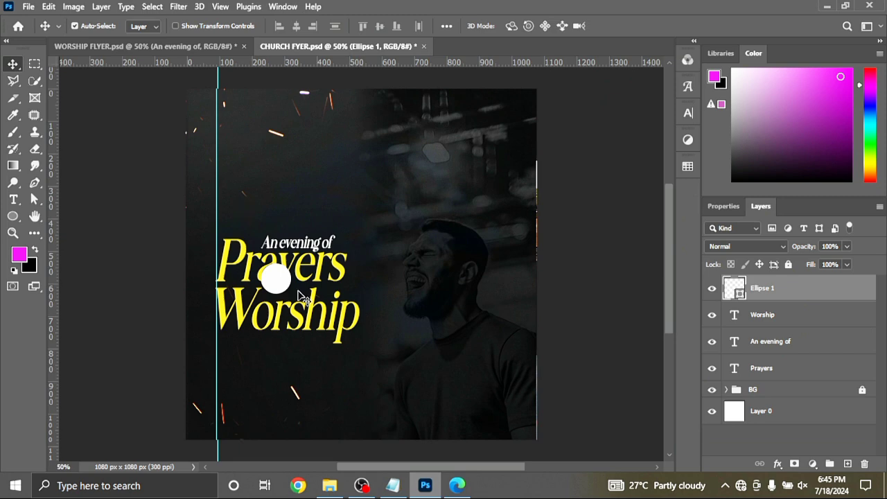
{"action": "left_click_drag", "start_coordinate": [285, 279], "coordinate": [296, 289]}
Duplicate the "An evening of" text and turn the copy into a black "&" on the topmost layer.
{"action": "left_click", "coordinate": [310, 246]}
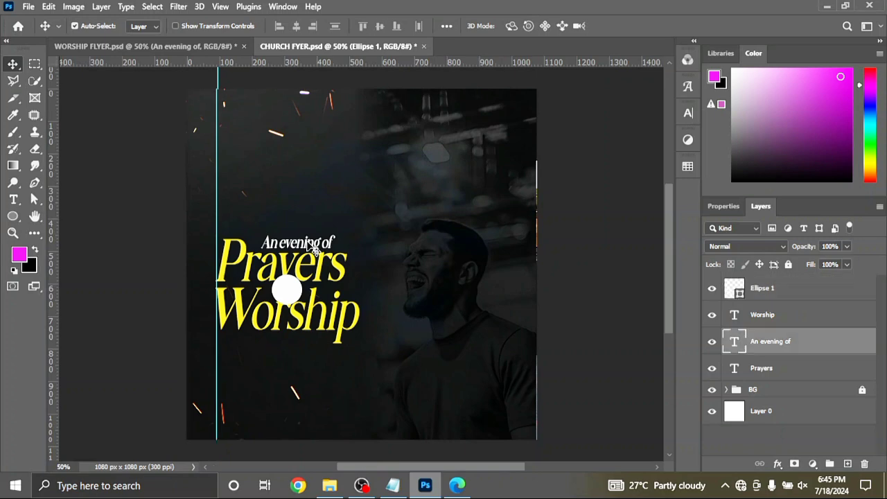
{"action": "left_click_drag", "start_coordinate": [312, 244], "coordinate": [373, 201]}
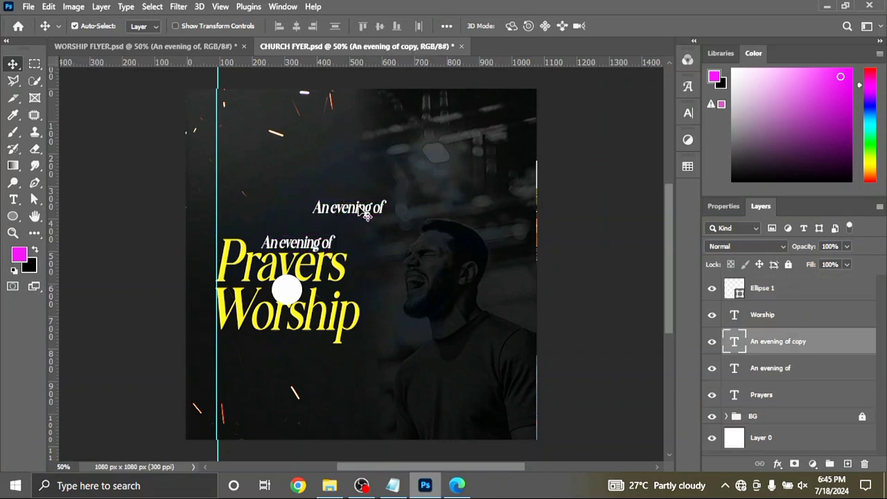
{"action": "double_click", "coordinate": [735, 342]}
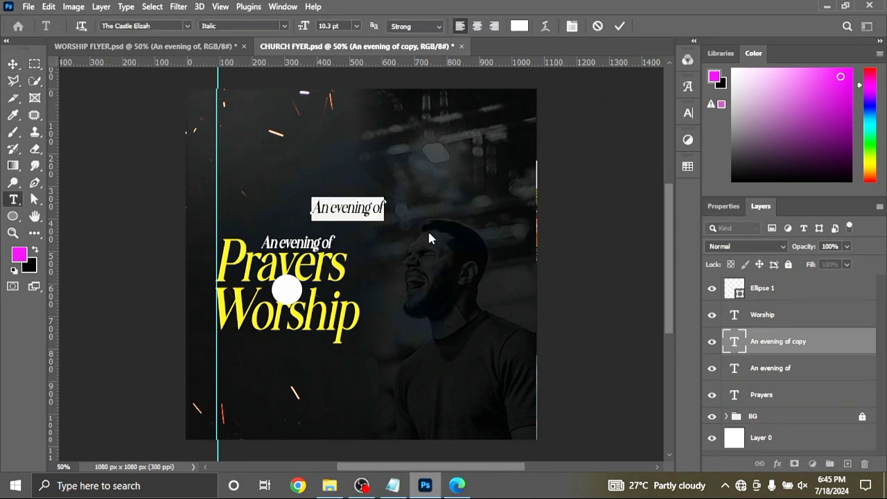
{"action": "type", "text": "&"}
{"action": "key", "text": "ctrl+Return"}
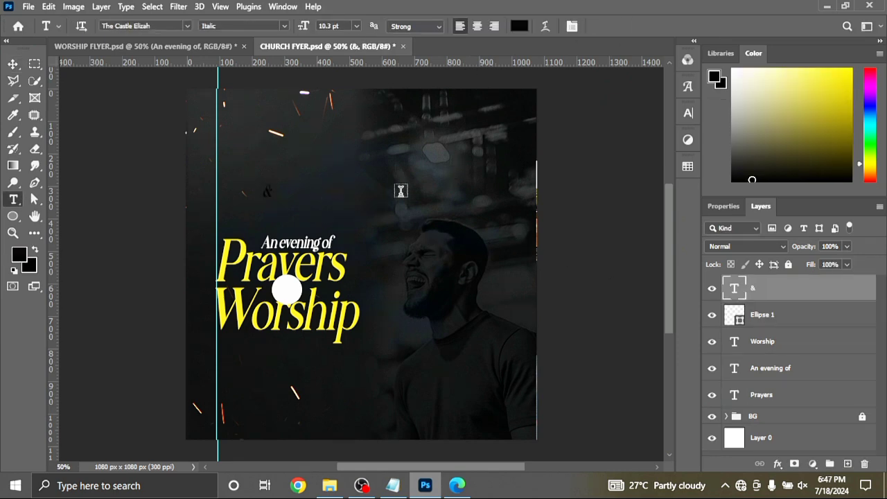
Move the "&" onto the white circle, scale it to about 133%, and center it there.
{"action": "left_click", "coordinate": [12, 64]}
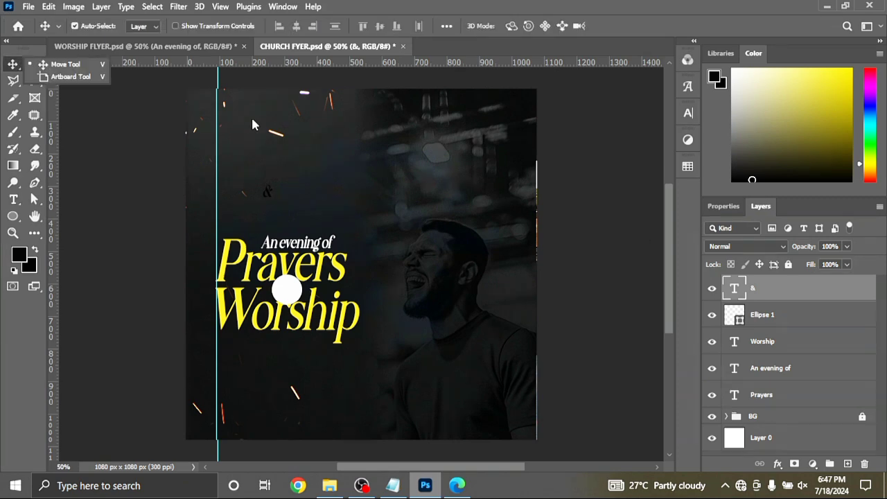
{"action": "left_click_drag", "start_coordinate": [269, 193], "coordinate": [288, 293]}
{"action": "key", "text": "ctrl+t"}
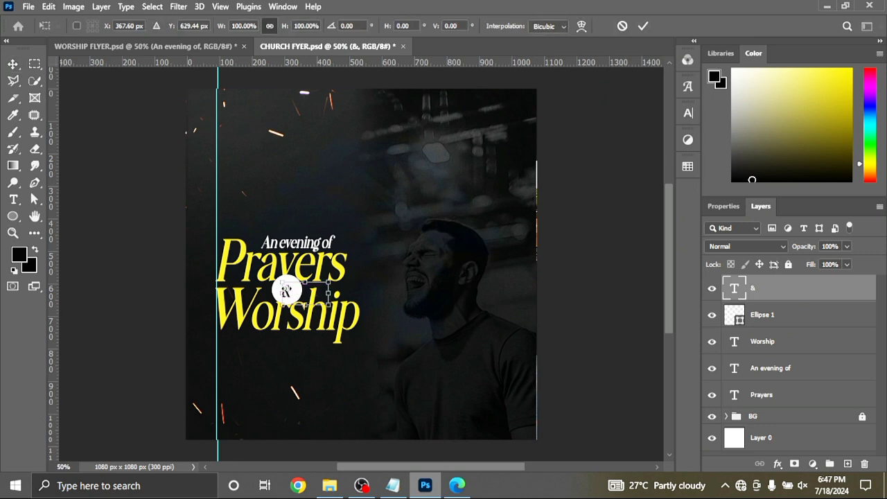
{"action": "mouse_move", "coordinate": [329, 280]}
{"action": "left_mouse_down"}
{"action": "mouse_move", "coordinate": [337, 268]}
{"action": "mouse_move", "coordinate": [344, 274]}
{"action": "left_mouse_up"}
{"action": "left_click_drag", "start_coordinate": [290, 286], "coordinate": [288, 287]}
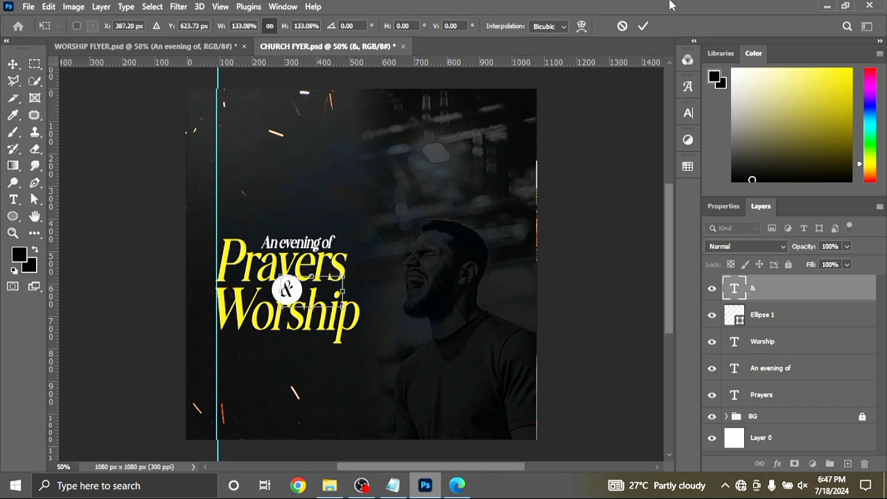
{"action": "left_click", "coordinate": [645, 26]}
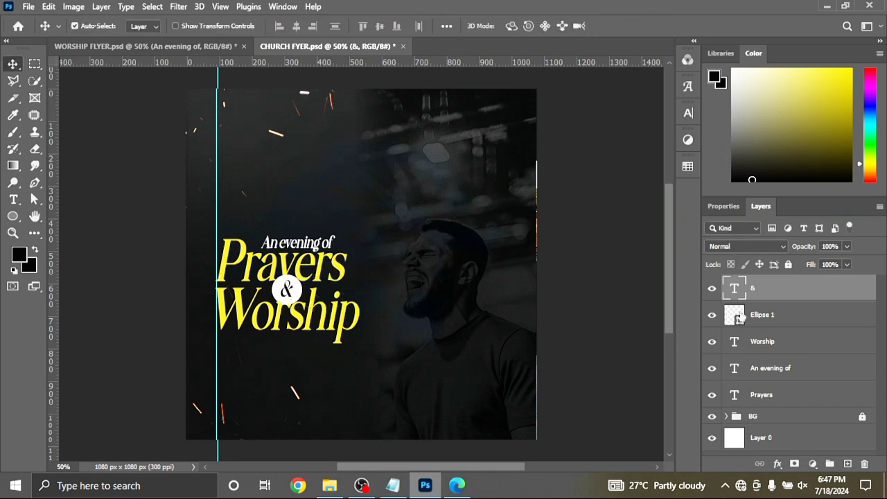
Try scaling the "&" and the Ellipse 1 circle together to about 87%.
{"action": "left_click", "coordinate": [760, 319]}
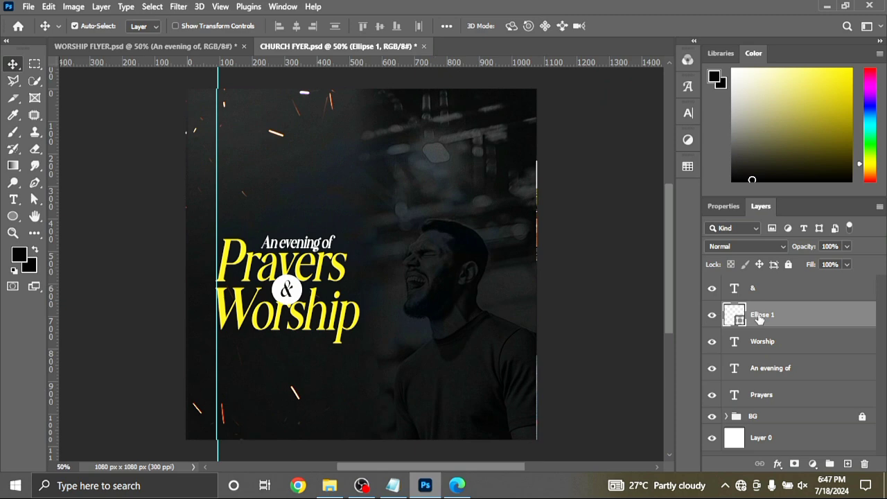
{"action": "key", "text": "ctrl"}
{"action": "left_click", "coordinate": [767, 287], "text": "ctrl"}
{"action": "key", "text": "ctrl+t"}
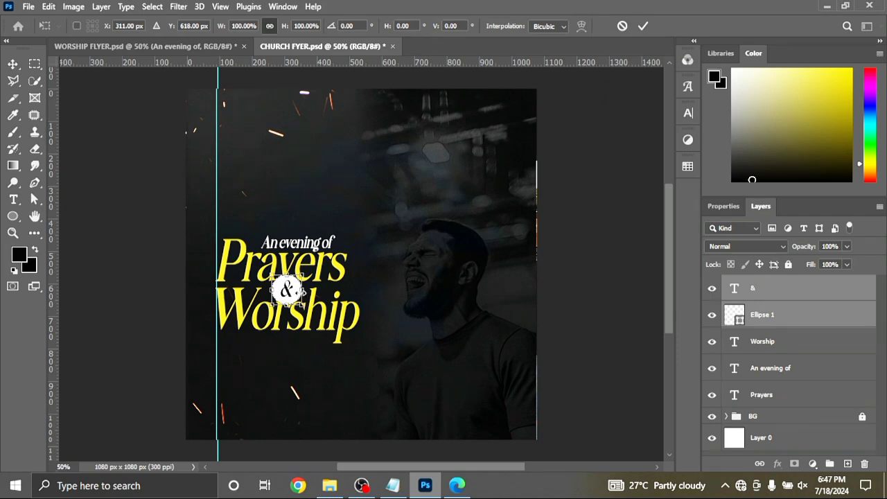
{"action": "left_click_drag", "start_coordinate": [306, 273], "coordinate": [303, 273]}
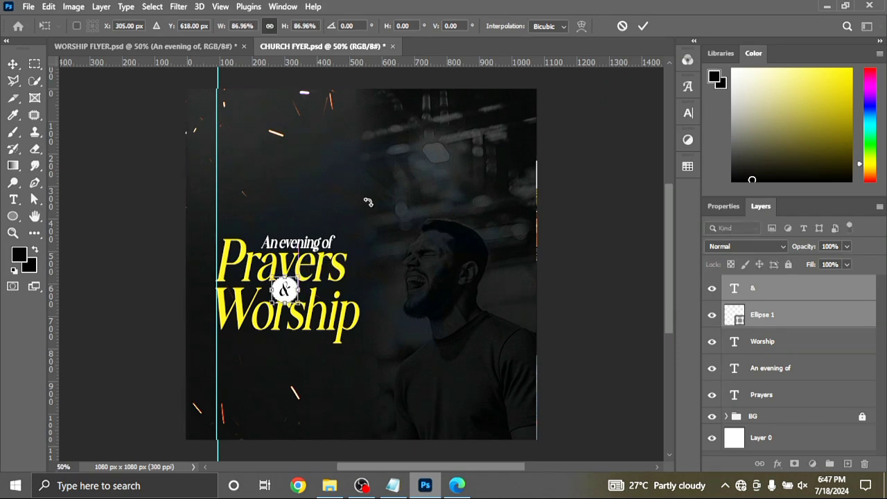
{"action": "left_click", "coordinate": [642, 26]}
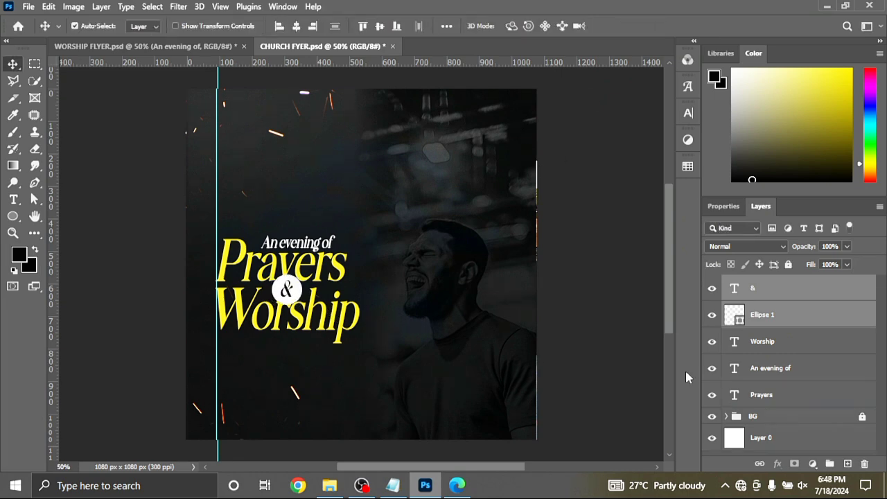
Add a Drop Shadow to the Ellipse 1 layer and set the shadow color to near-black #040303.
{"action": "left_click", "coordinate": [834, 321]}
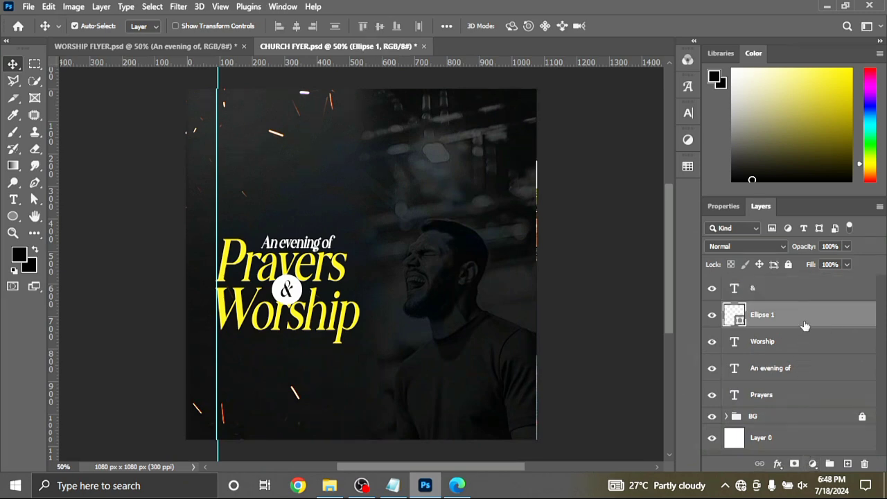
{"action": "double_click", "coordinate": [804, 326]}
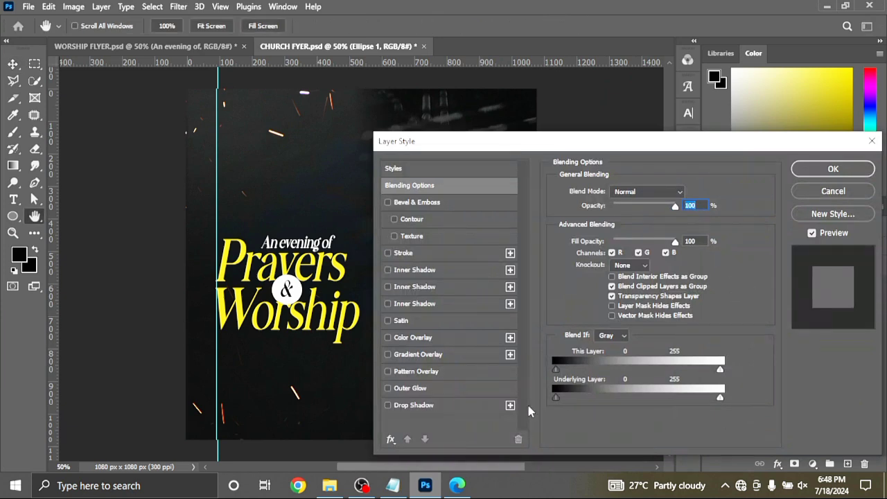
{"action": "left_click", "coordinate": [388, 407]}
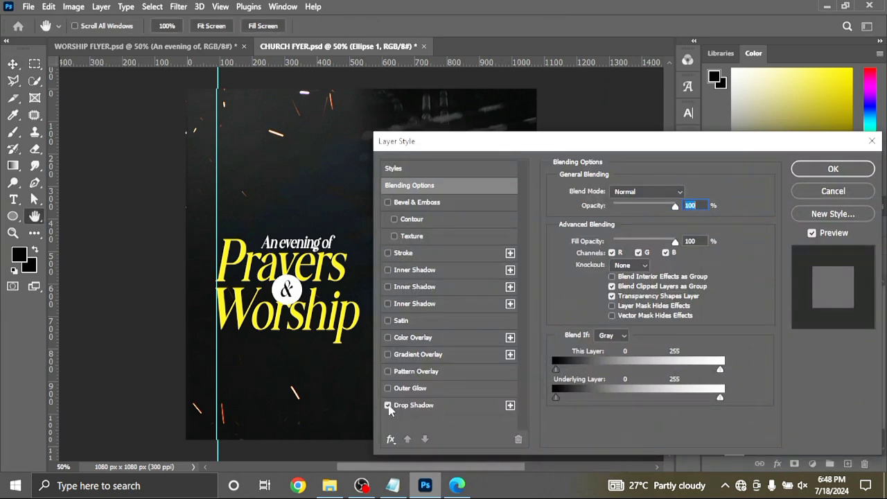
{"action": "left_click", "coordinate": [454, 406]}
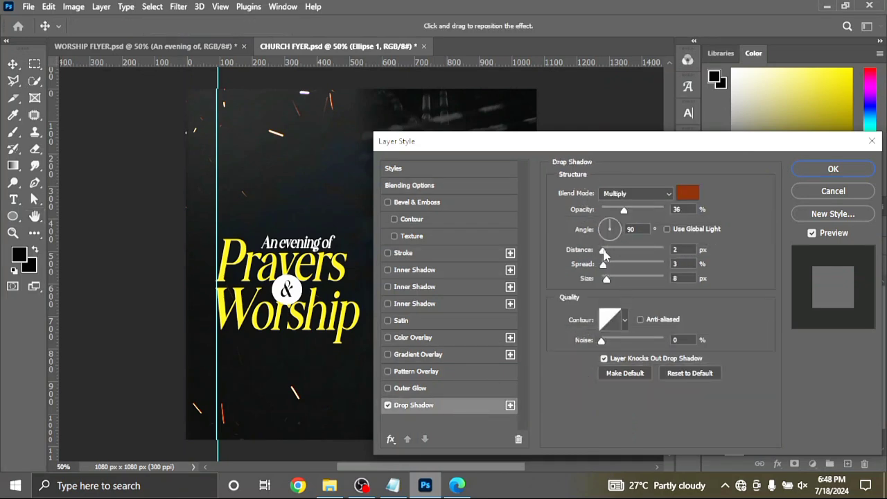
{"action": "left_click", "coordinate": [682, 197]}
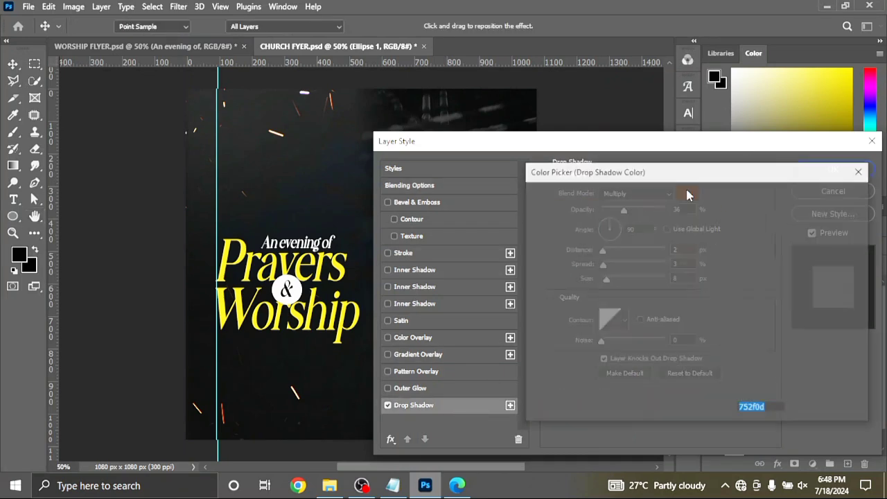
{"action": "left_click", "coordinate": [575, 364]}
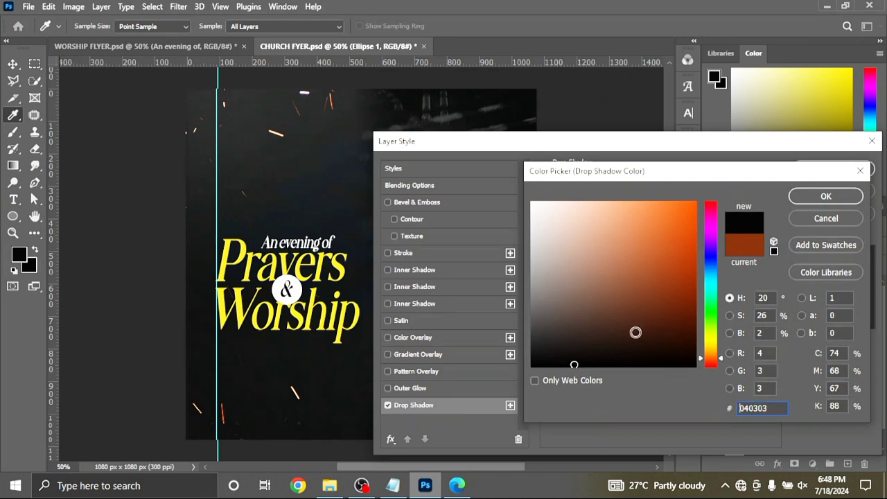
{"action": "left_click", "coordinate": [805, 200]}
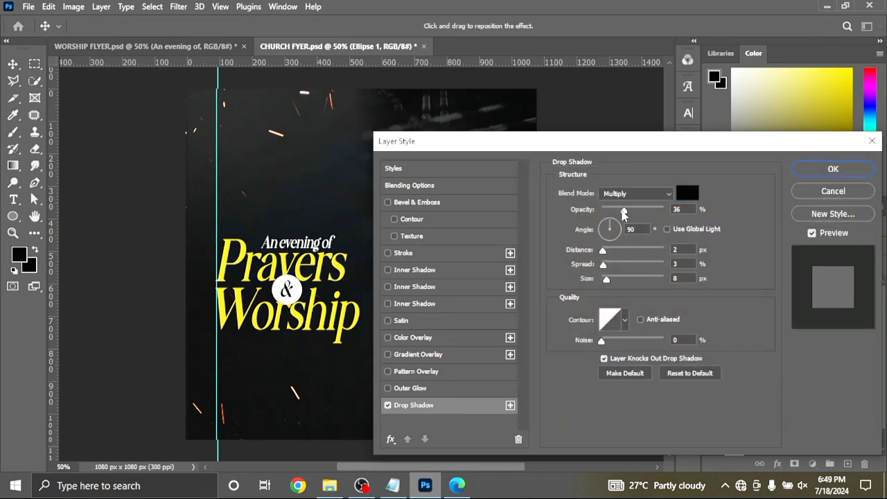
Set the Ellipse 1 drop shadow to 51% opacity and 13 px distance, and apply the layer style.
{"action": "left_click_drag", "start_coordinate": [624, 211], "coordinate": [671, 213]}
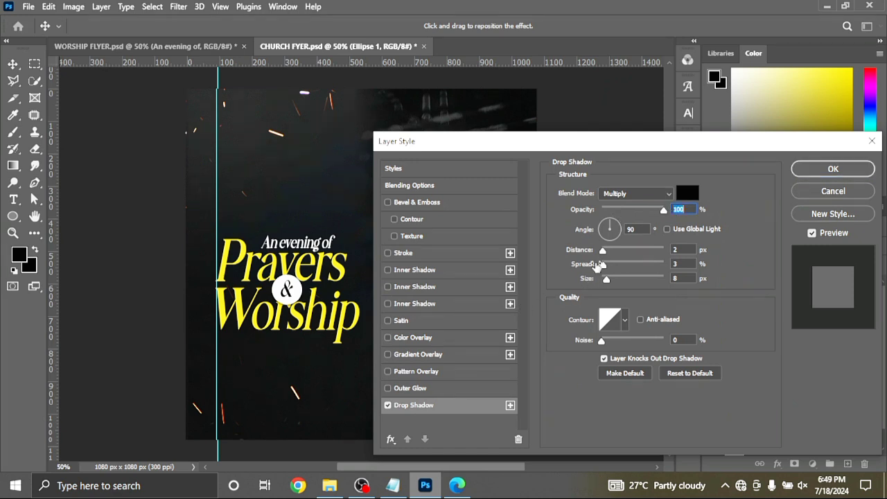
{"action": "mouse_move", "coordinate": [603, 255]}
{"action": "left_mouse_down"}
{"action": "mouse_move", "coordinate": [622, 253]}
{"action": "mouse_move", "coordinate": [610, 254]}
{"action": "left_mouse_up"}
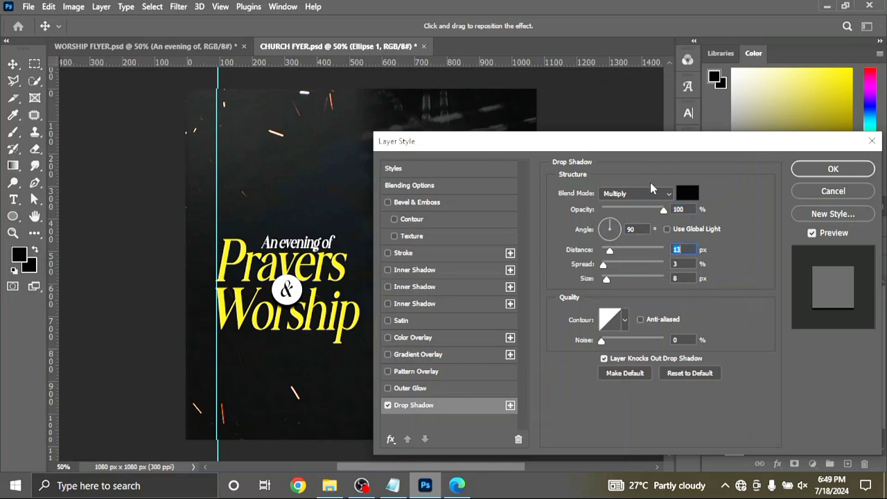
{"action": "left_click_drag", "start_coordinate": [663, 209], "coordinate": [633, 212]}
{"action": "left_click_drag", "start_coordinate": [635, 216], "coordinate": [635, 216]}
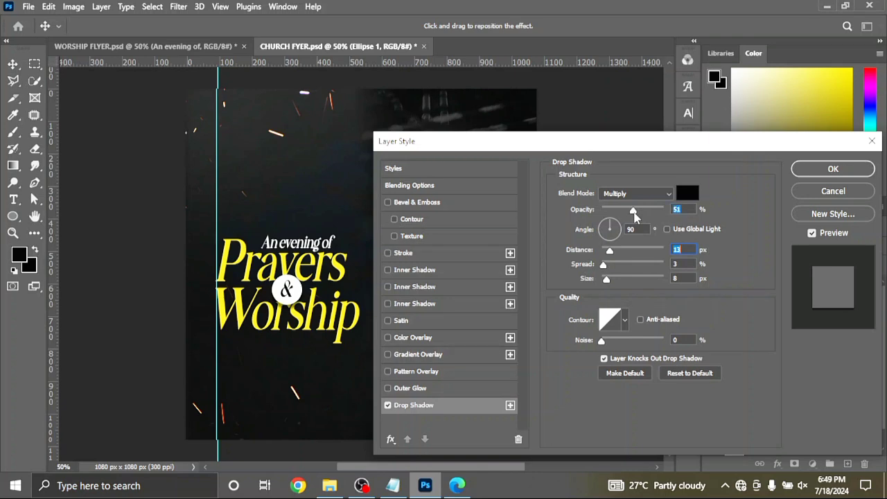
{"action": "left_click", "coordinate": [823, 170]}
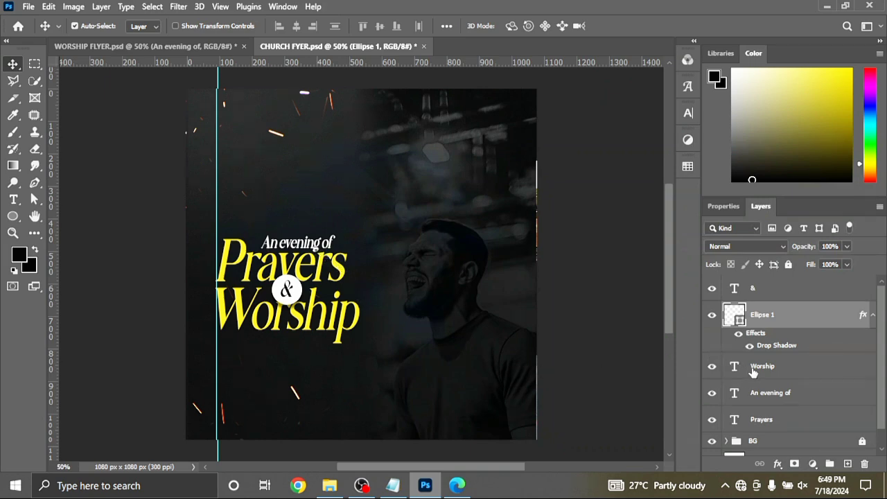
Add a Drop Shadow with the existing settings to the Worship text layer.
{"action": "left_click", "coordinate": [803, 378]}
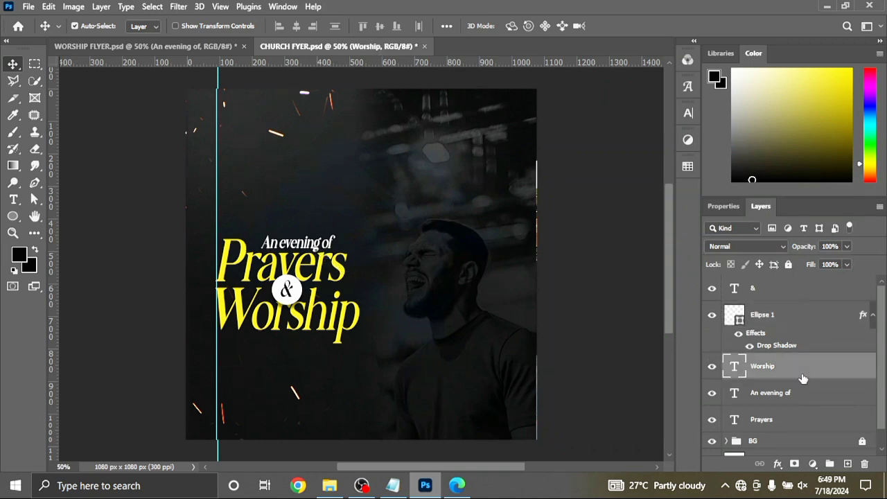
{"action": "double_click", "coordinate": [803, 378]}
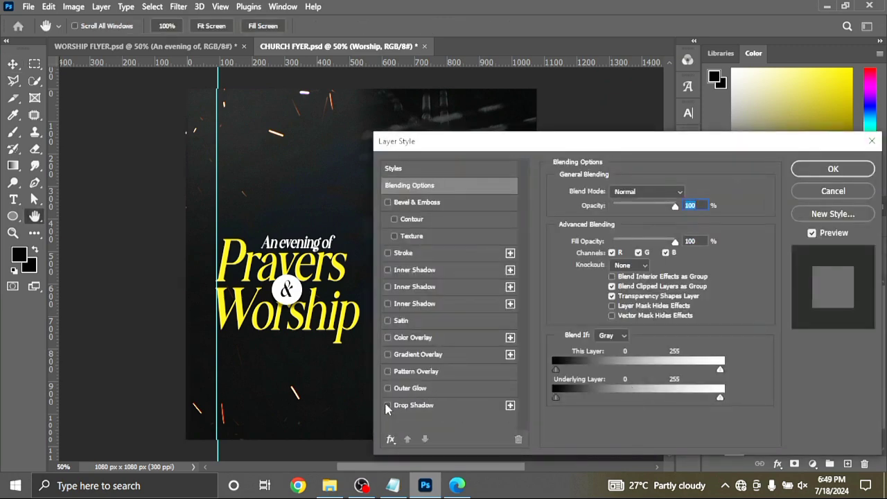
{"action": "left_click", "coordinate": [388, 405]}
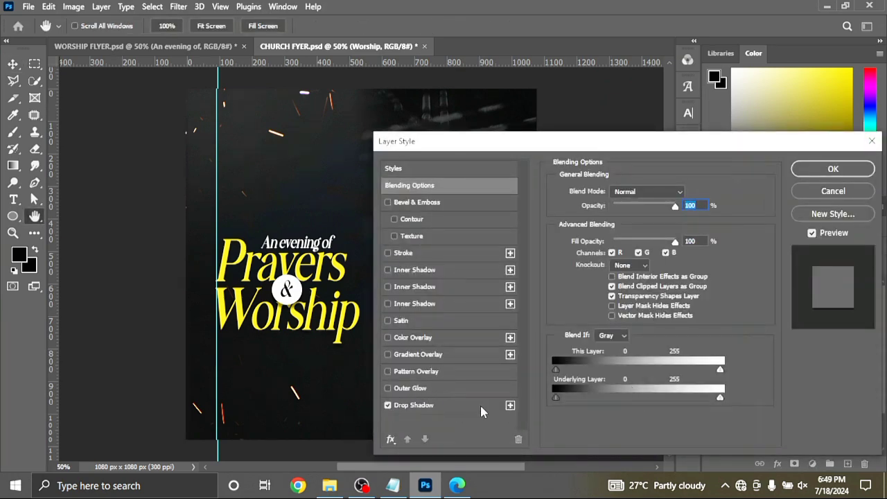
{"action": "left_click", "coordinate": [818, 170]}
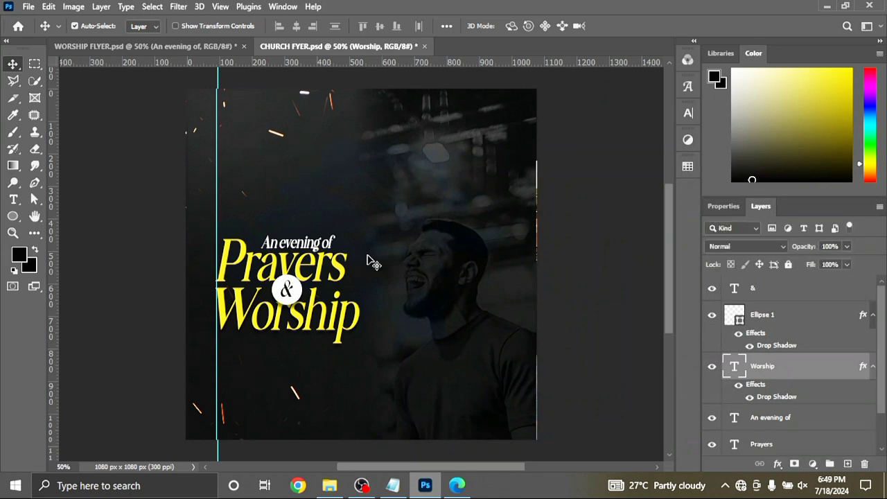
Add a Drop Shadow with the existing settings to the Prayers text layer.
{"action": "left_click", "coordinate": [345, 271]}
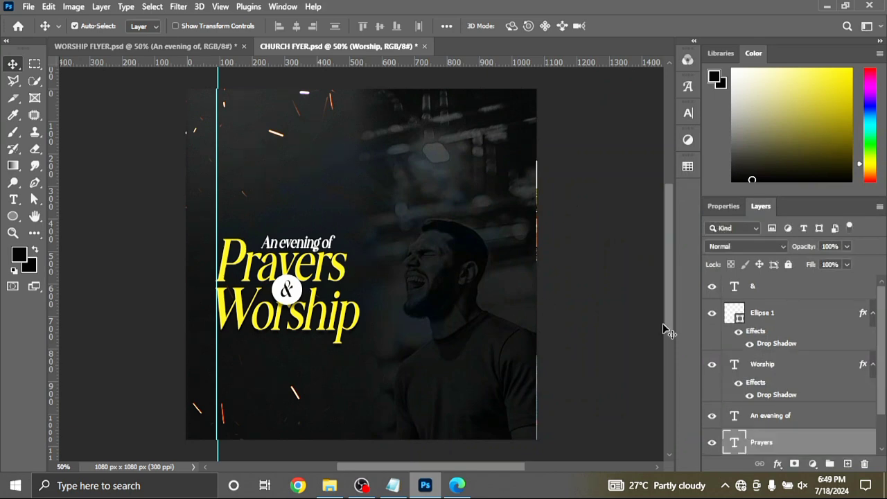
{"action": "double_click", "coordinate": [785, 451]}
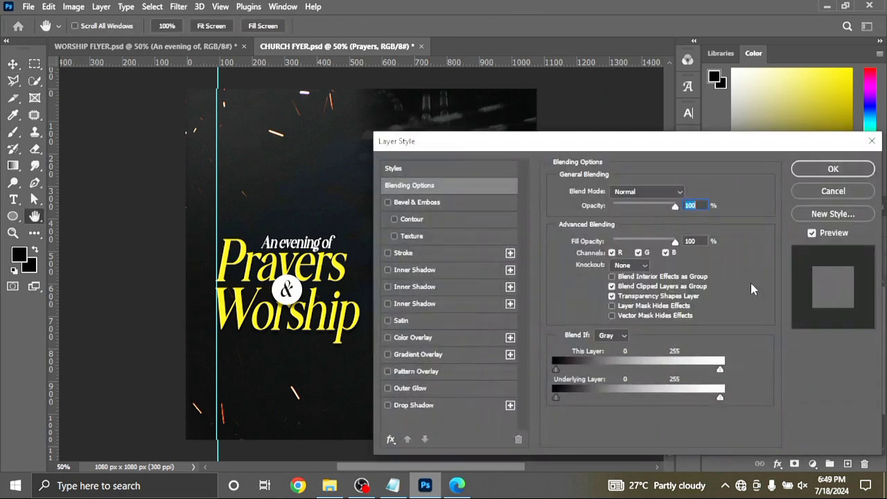
{"action": "left_click", "coordinate": [388, 405]}
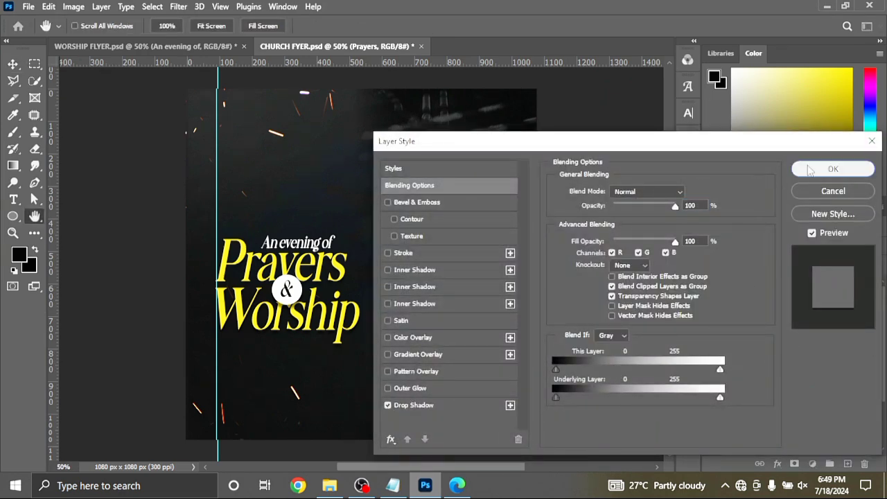
{"action": "left_click", "coordinate": [832, 170]}
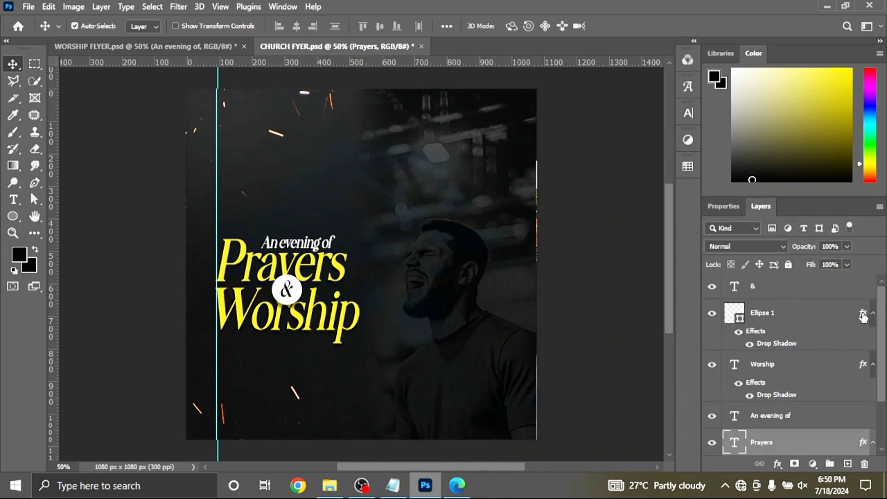
Create a new placeholder text below the title and move its layer to the top of the layer stack.
{"action": "scroll", "coordinate": [863, 315], "scroll_direction": "down", "scroll_amount": 2}
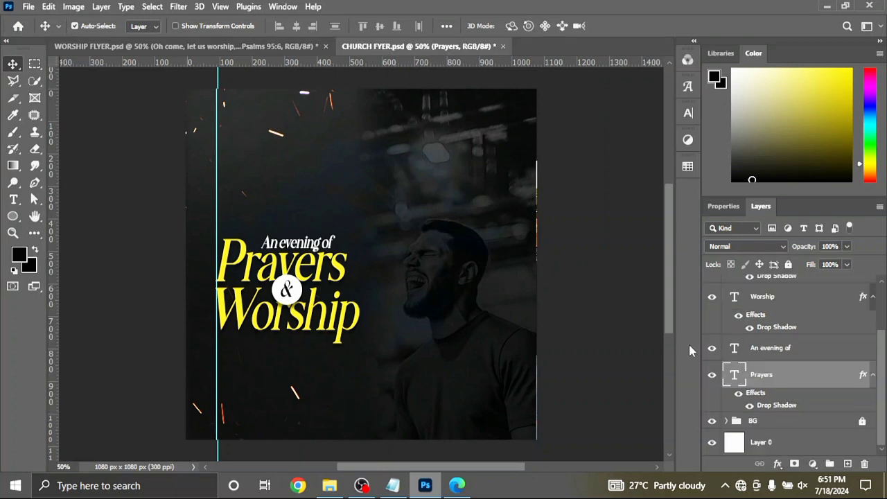
{"action": "left_click", "coordinate": [511, 362]}
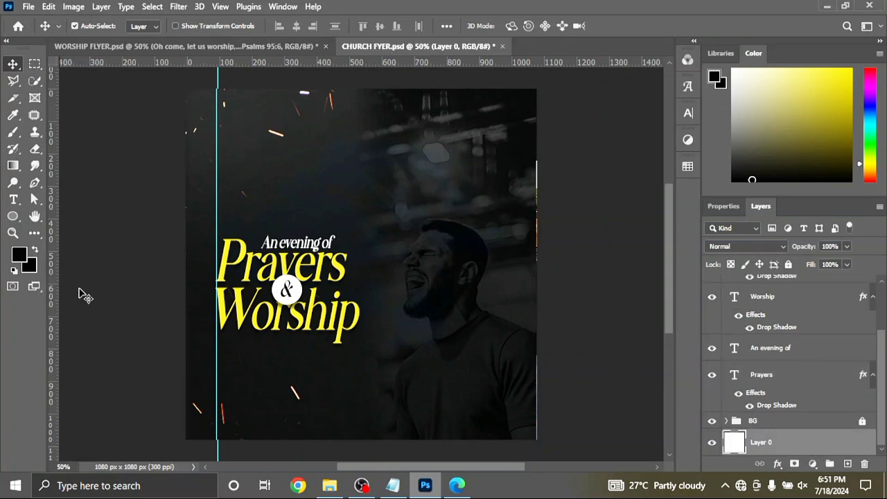
{"action": "left_click", "coordinate": [13, 199]}
{"action": "left_click", "coordinate": [224, 234]}
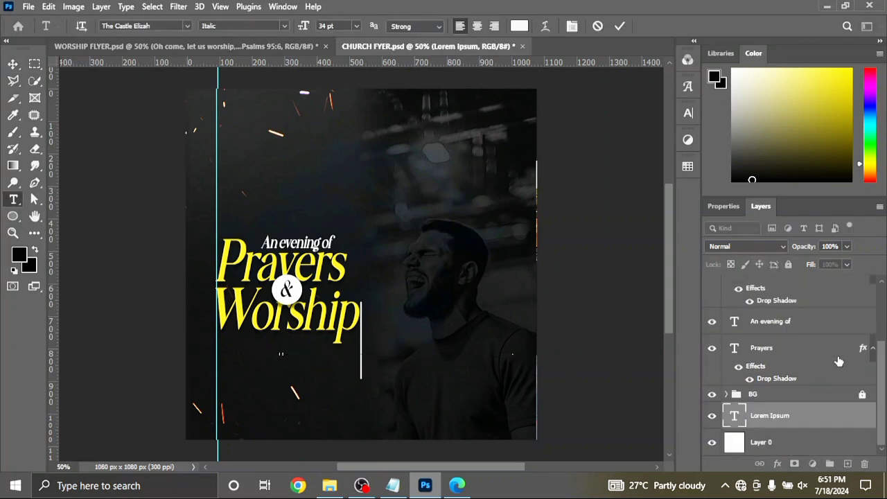
{"action": "left_click_drag", "start_coordinate": [770, 449], "coordinate": [837, 286]}
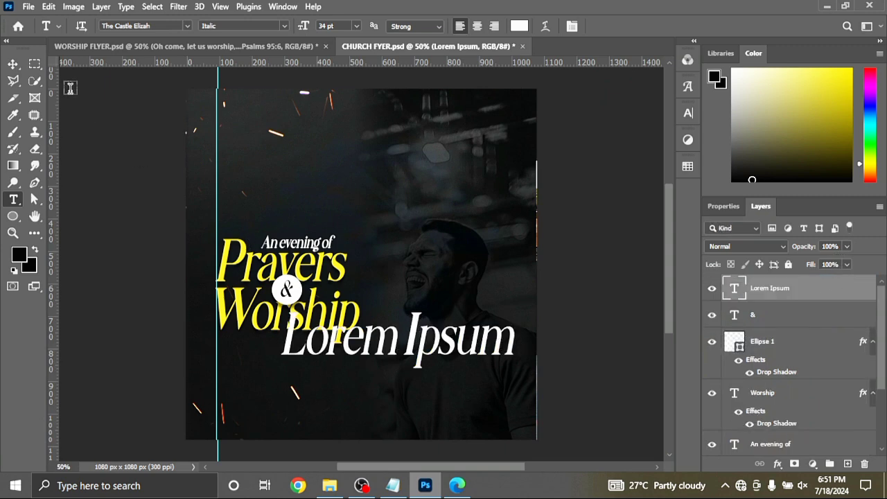
Set the Lorem Ipsum placeholder text to the Montserrat font at 3 pt.
{"action": "left_click", "coordinate": [12, 64]}
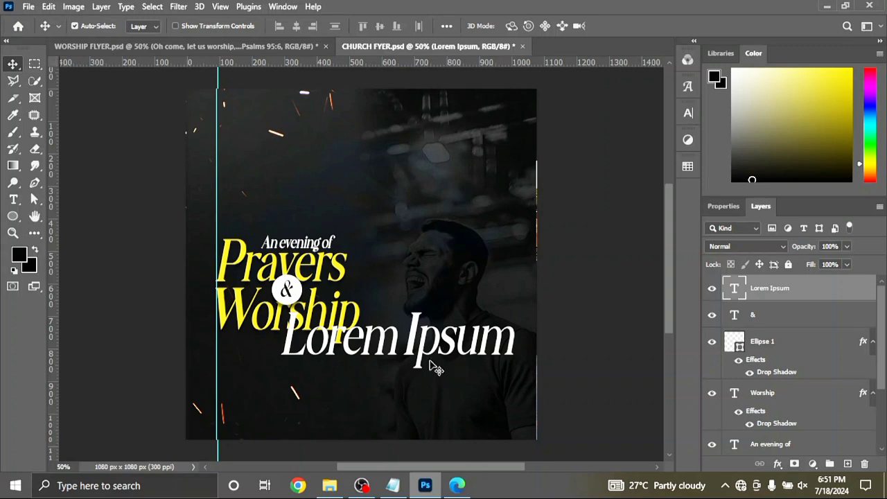
{"action": "double_click", "coordinate": [431, 355]}
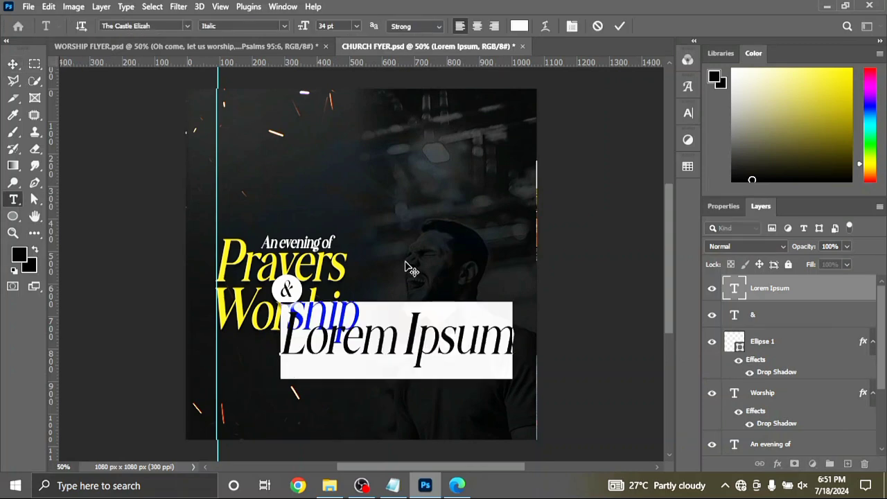
{"action": "left_click", "coordinate": [188, 25]}
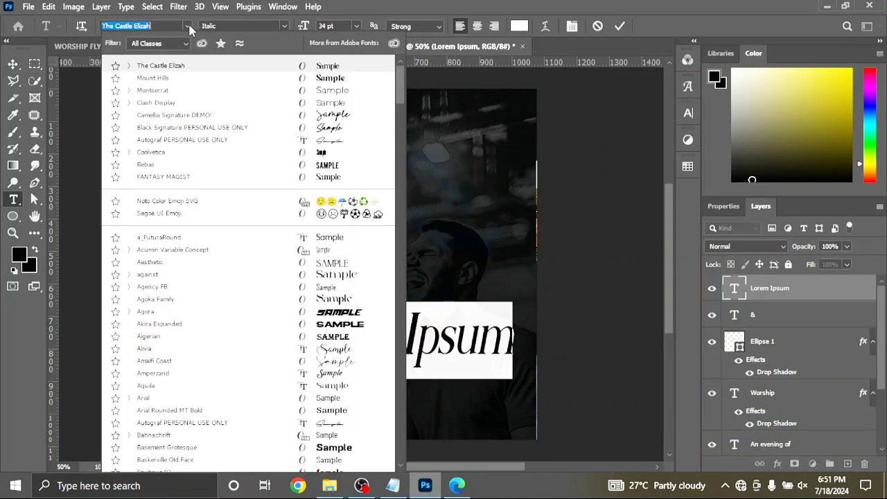
{"action": "left_click", "coordinate": [170, 89]}
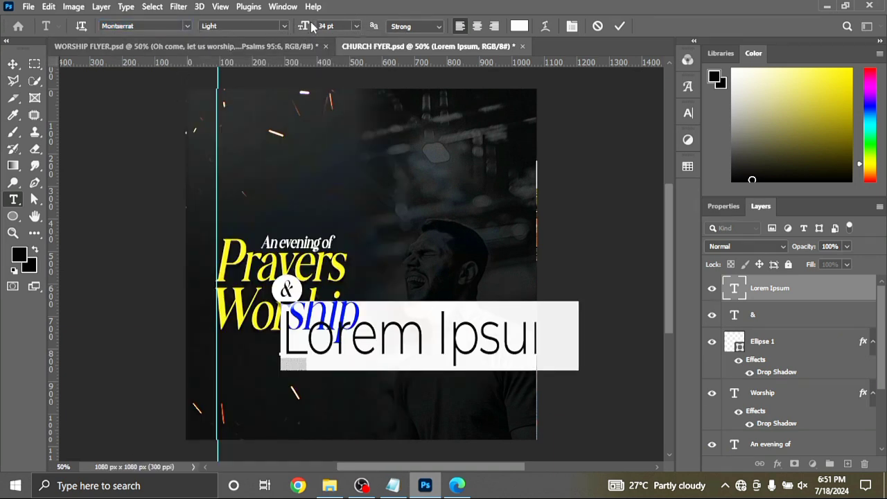
{"action": "left_click_drag", "start_coordinate": [307, 27], "coordinate": [285, 27]}
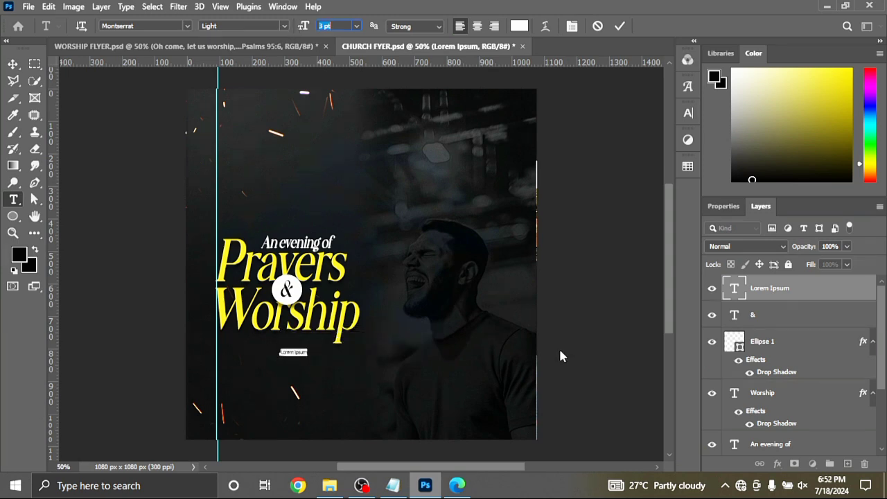
Copy "Oh come, let us worship,...Psalms 95:6" from the Notepad notes and paste it over the placeholder text in Photoshop.
{"action": "left_click", "coordinate": [393, 485]}
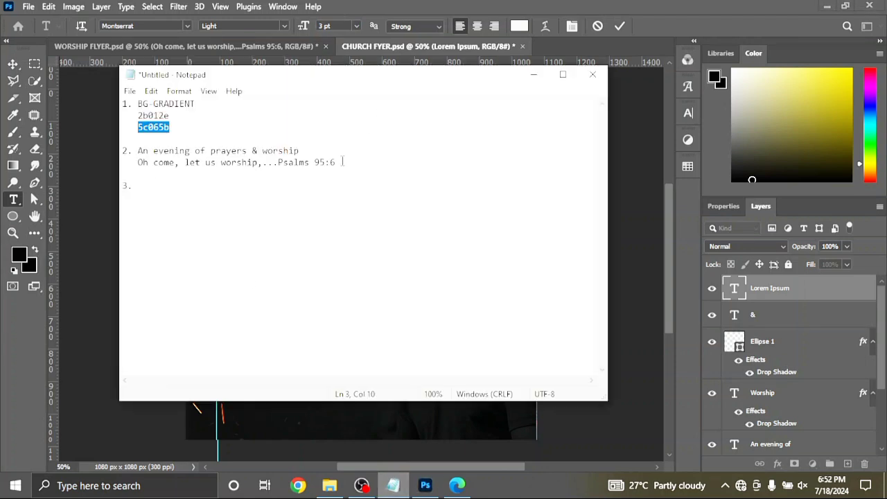
{"action": "left_click_drag", "start_coordinate": [342, 163], "coordinate": [255, 172]}
{"action": "left_click_drag", "start_coordinate": [189, 170], "coordinate": [141, 162]}
{"action": "right_click", "coordinate": [137, 162]}
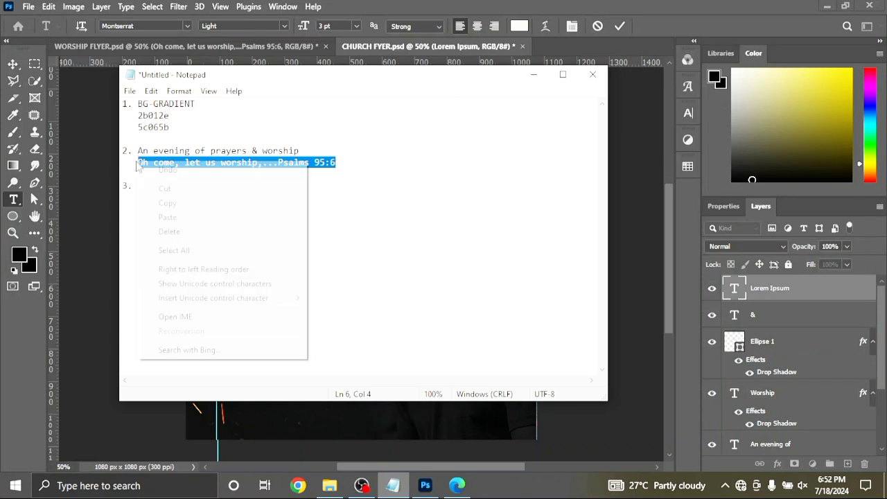
{"action": "left_click", "coordinate": [167, 203]}
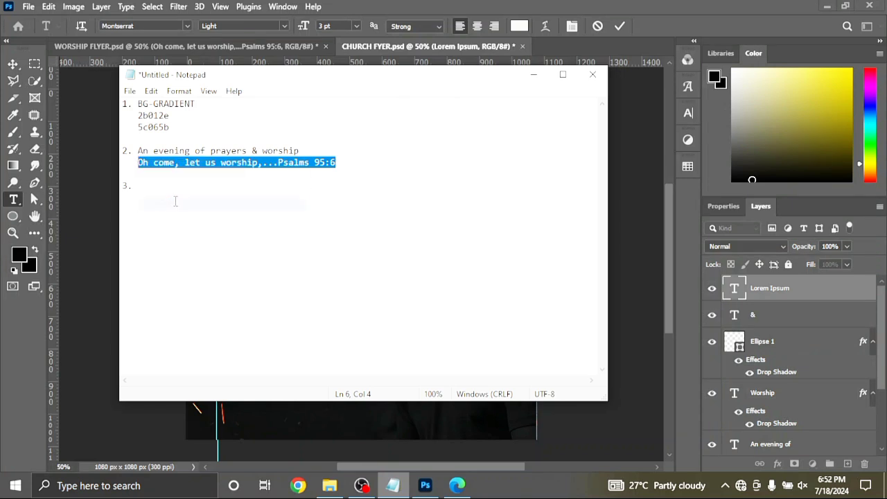
{"action": "left_click", "coordinate": [442, 425]}
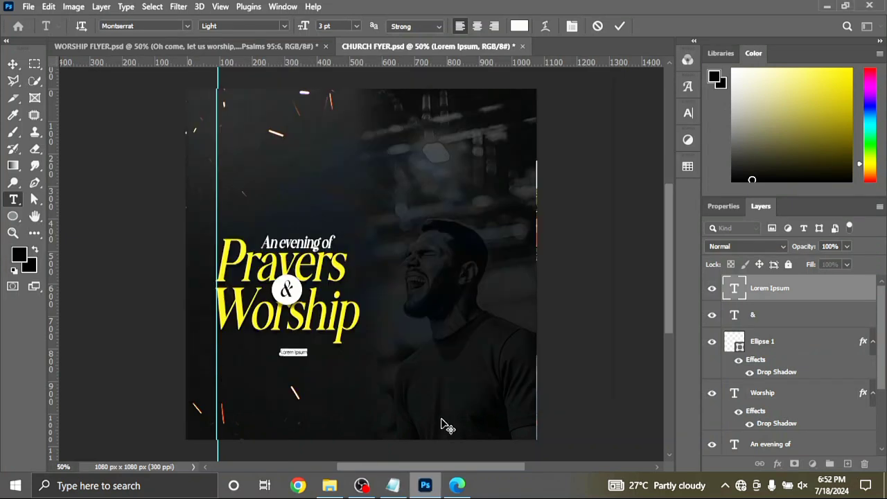
{"action": "right_click", "coordinate": [286, 350]}
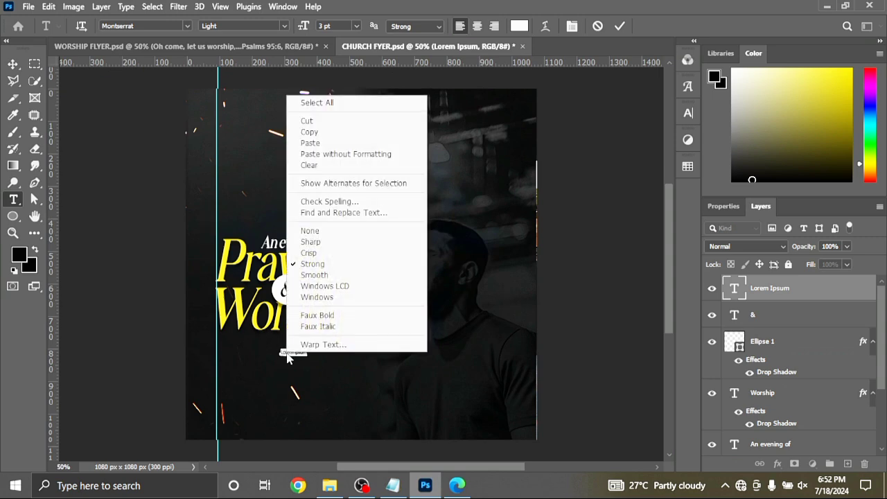
{"action": "left_click", "coordinate": [315, 143]}
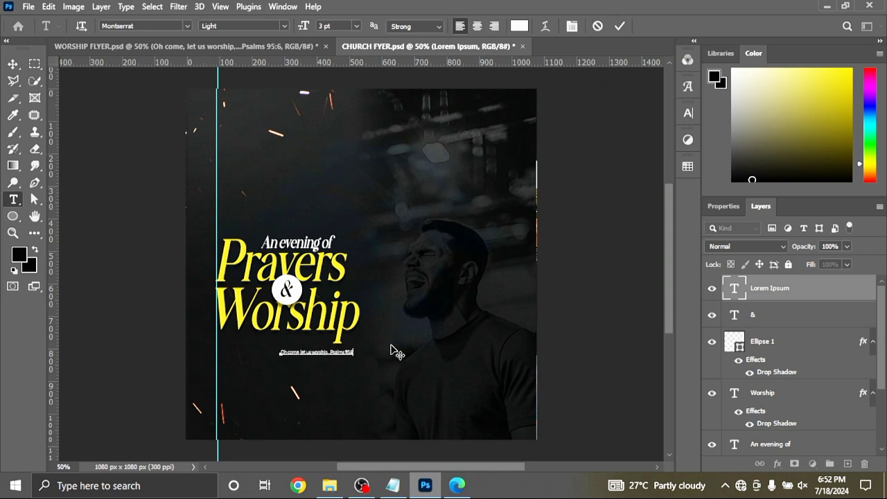
Set the Psalms 95:6 verse text to Montserrat Medium at 4 pt and commit the edit.
{"action": "left_click_drag", "start_coordinate": [355, 352], "coordinate": [282, 358]}
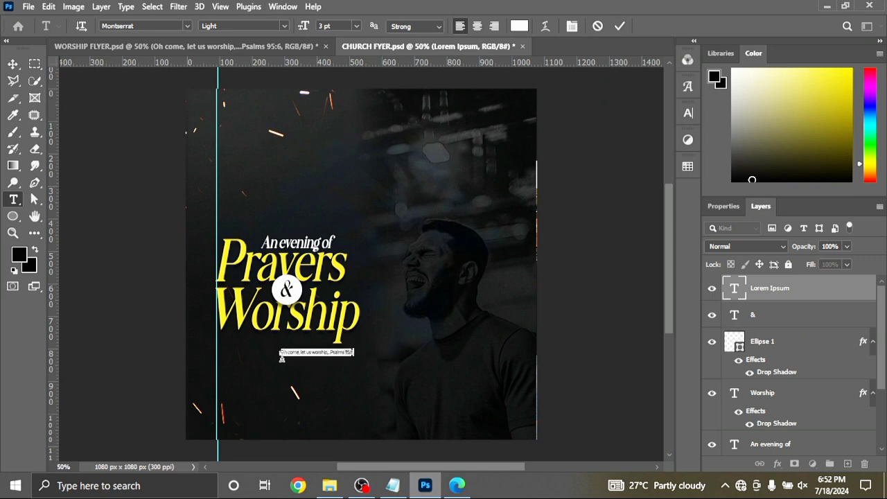
{"action": "left_click", "coordinate": [284, 25]}
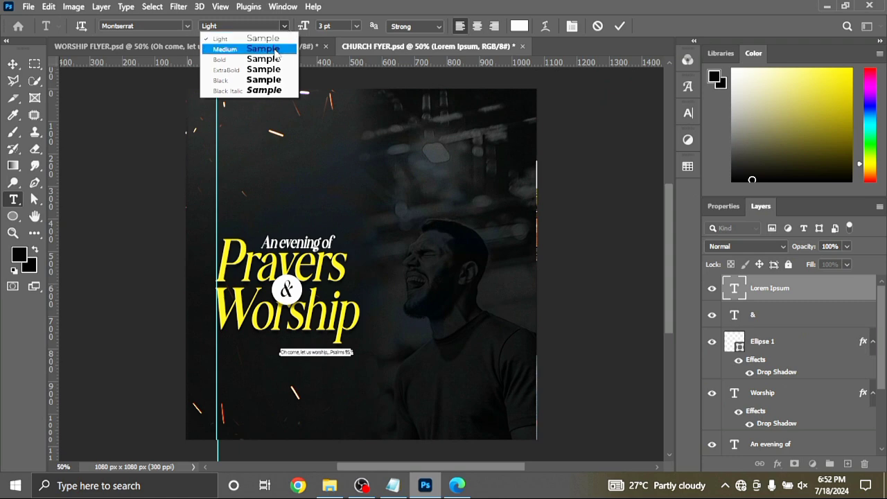
{"action": "left_click", "coordinate": [274, 49]}
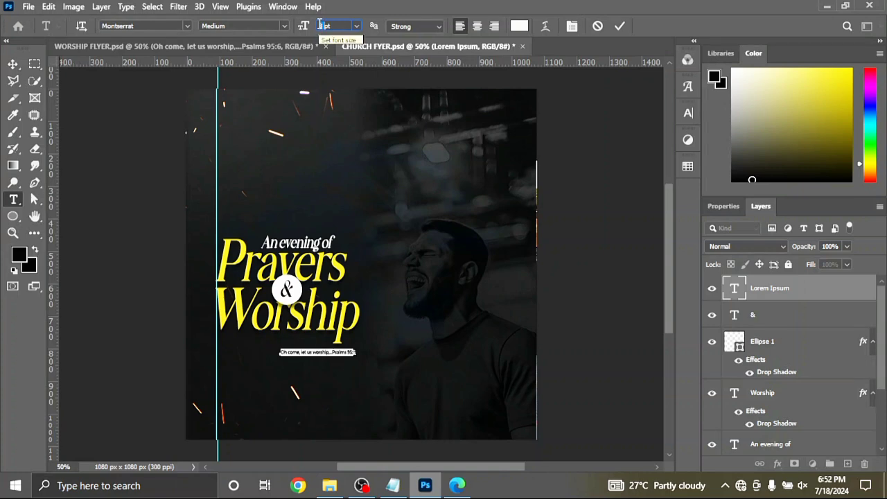
{"action": "type", "text": "4"}
{"action": "key", "text": "Return"}
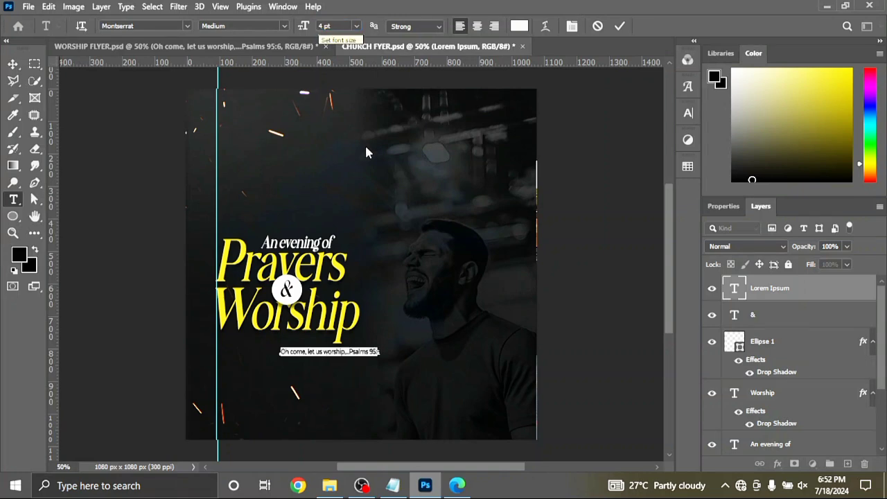
{"action": "left_click", "coordinate": [622, 26]}
Move the verse line directly beneath the word "Worship", save the document, and deselect all layers.
{"action": "key", "text": "v"}
{"action": "left_click_drag", "start_coordinate": [340, 355], "coordinate": [291, 338]}
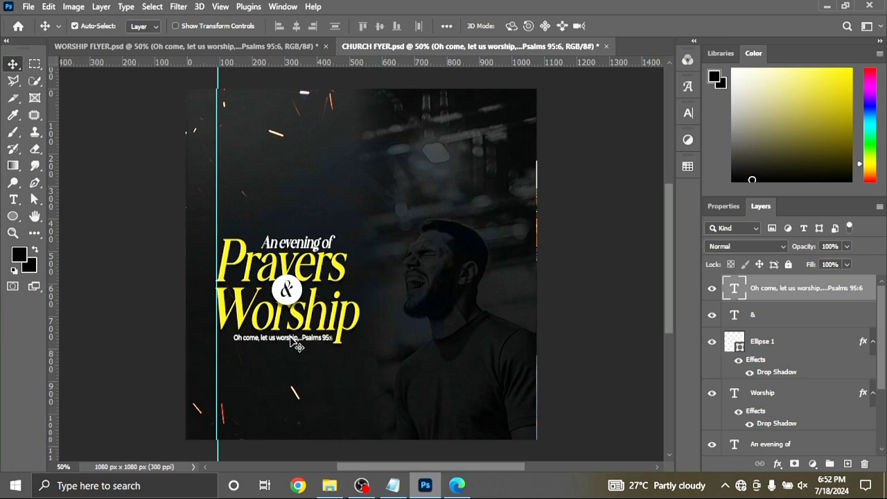
{"action": "key", "text": "ctrl+s"}
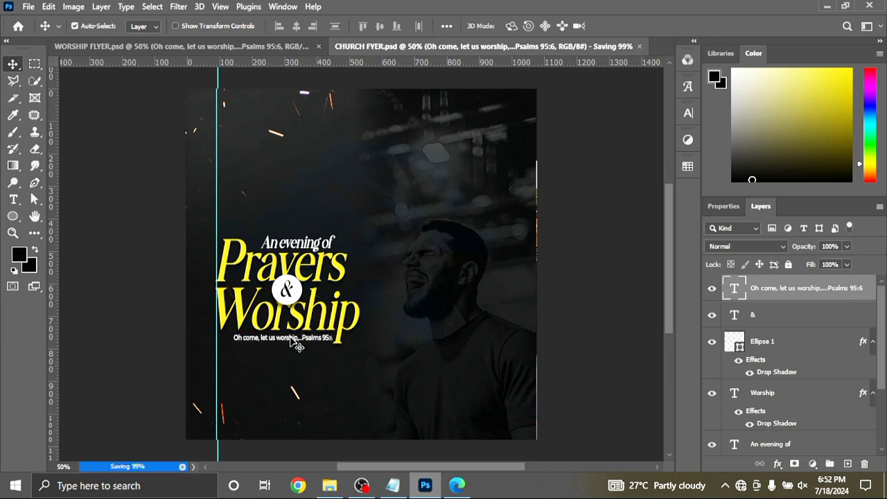
{"action": "left_click", "coordinate": [570, 259]}
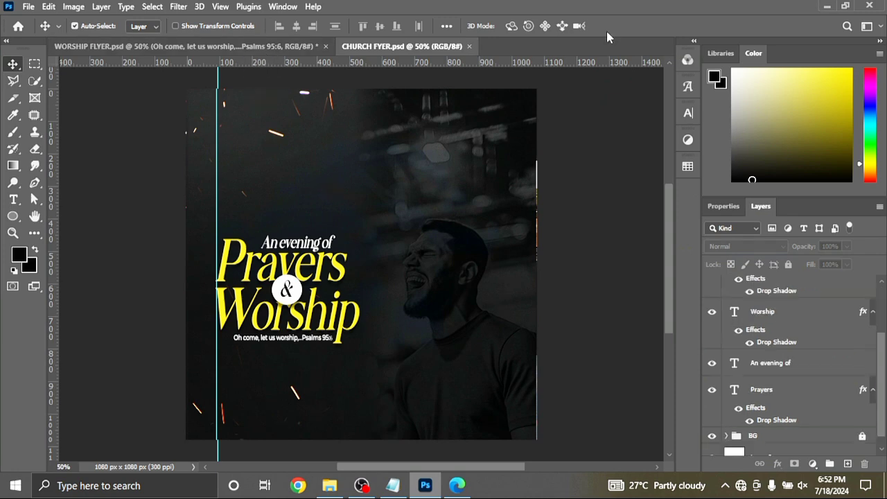
{"action": "scroll", "coordinate": [883, 286], "scroll_direction": "up", "scroll_amount": 1}
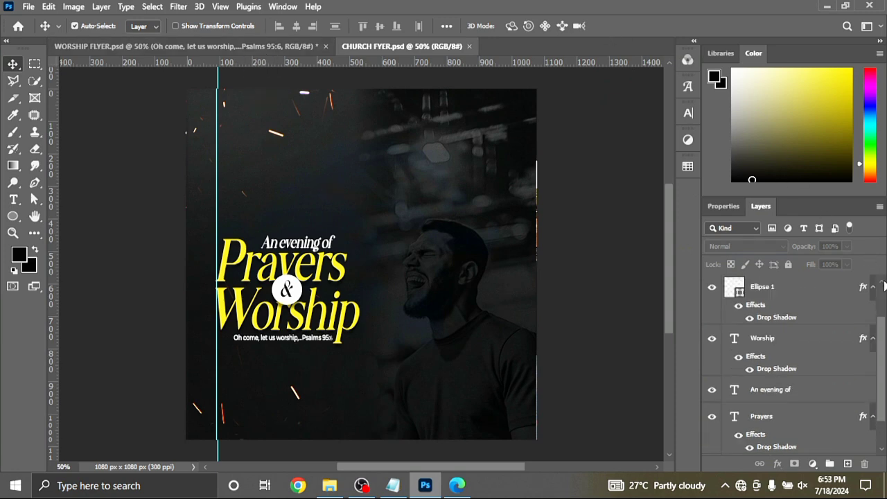
Group the Prayers, An evening of, Worship, Ellipse 1, & and Psalms 95:6 verse layers together.
{"action": "scroll", "coordinate": [884, 286], "scroll_direction": "up", "scroll_amount": 2}
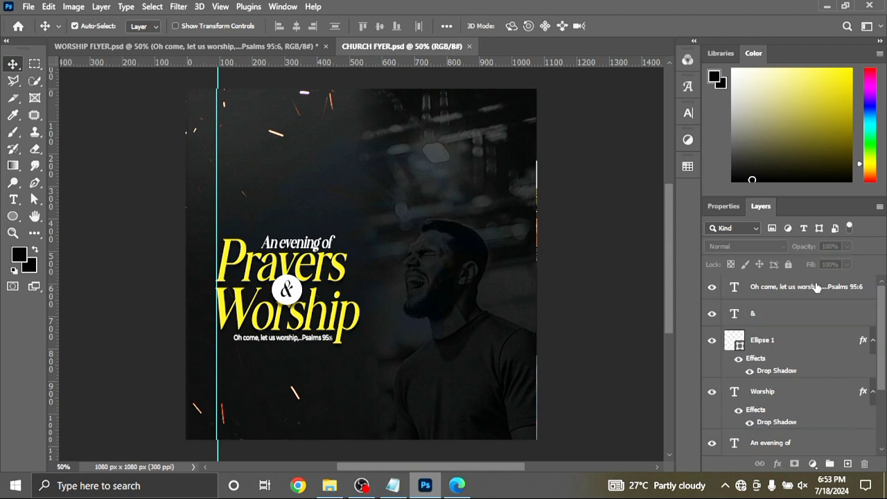
{"action": "left_click", "coordinate": [881, 451]}
{"action": "left_click", "coordinate": [882, 452]}
{"action": "left_click", "coordinate": [881, 451]}
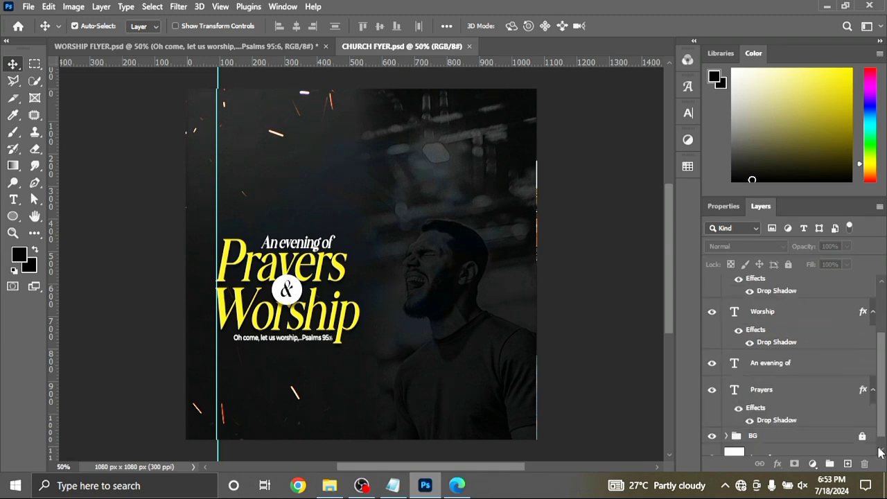
{"action": "left_click", "coordinate": [804, 396]}
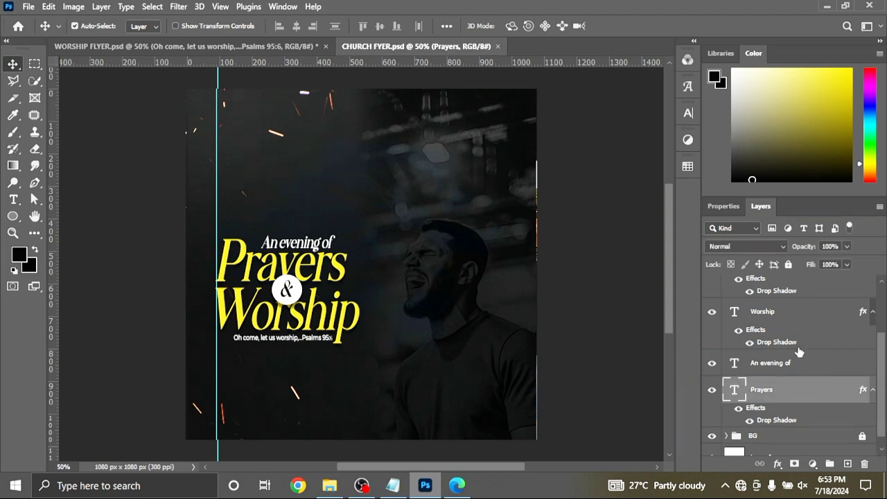
{"action": "key", "text": "ctrl"}
{"action": "left_click", "coordinate": [784, 320], "text": "ctrl"}
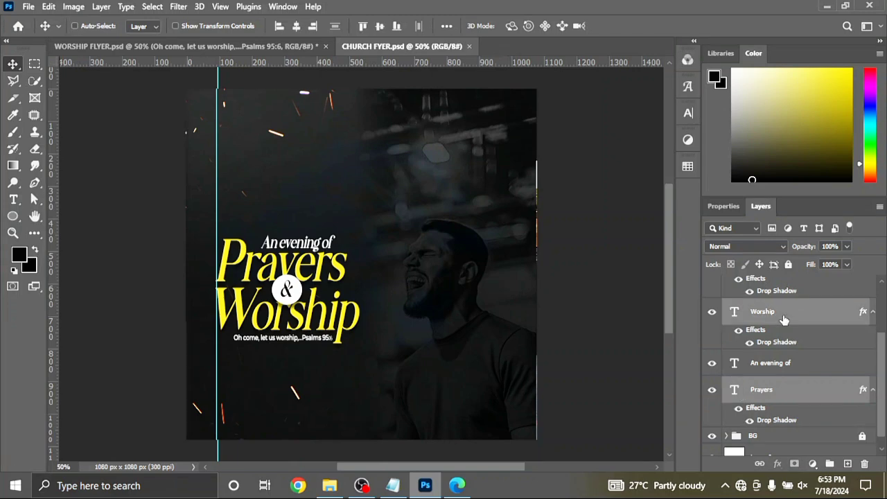
{"action": "key", "text": "ctrl"}
{"action": "left_click", "coordinate": [809, 363], "text": "ctrl"}
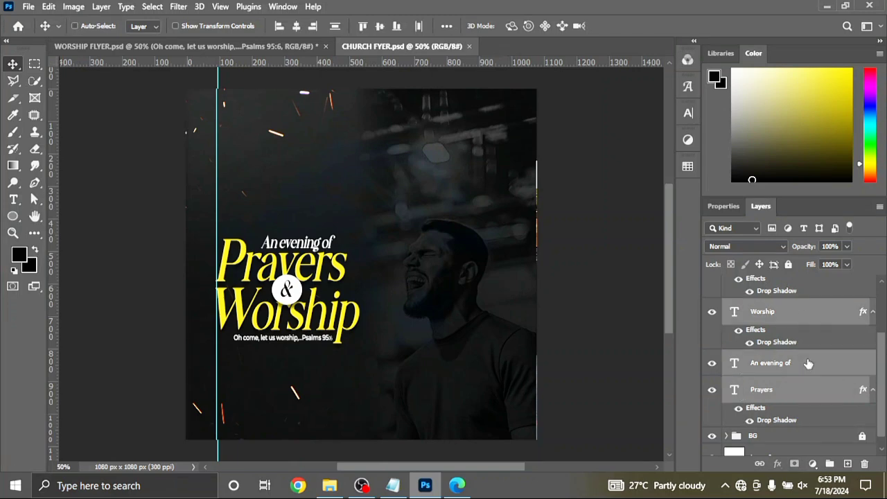
{"action": "left_click_drag", "start_coordinate": [883, 387], "coordinate": [883, 336]}
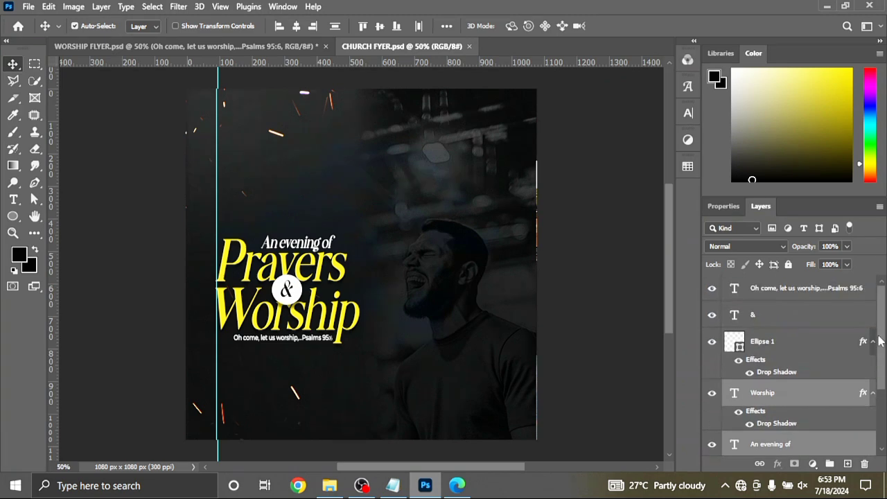
{"action": "left_click", "coordinate": [794, 346], "text": "ctrl"}
{"action": "left_click", "coordinate": [788, 324], "text": "ctrl"}
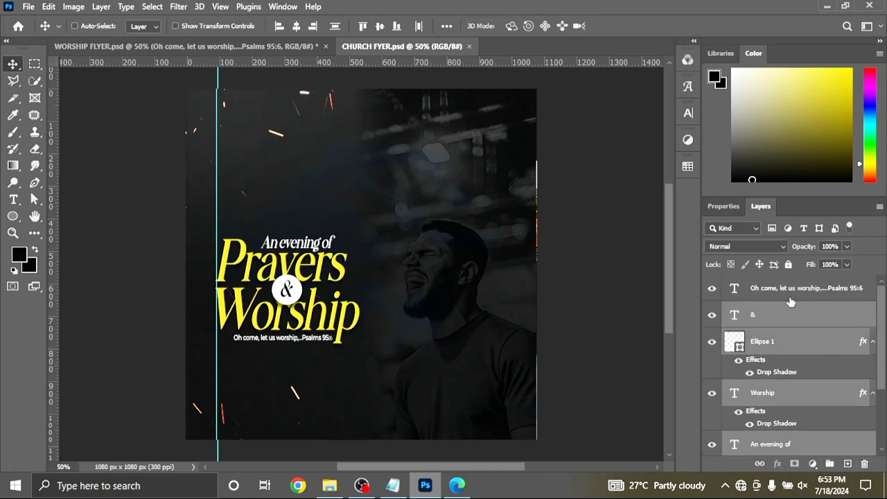
{"action": "left_click", "coordinate": [791, 291], "text": "ctrl"}
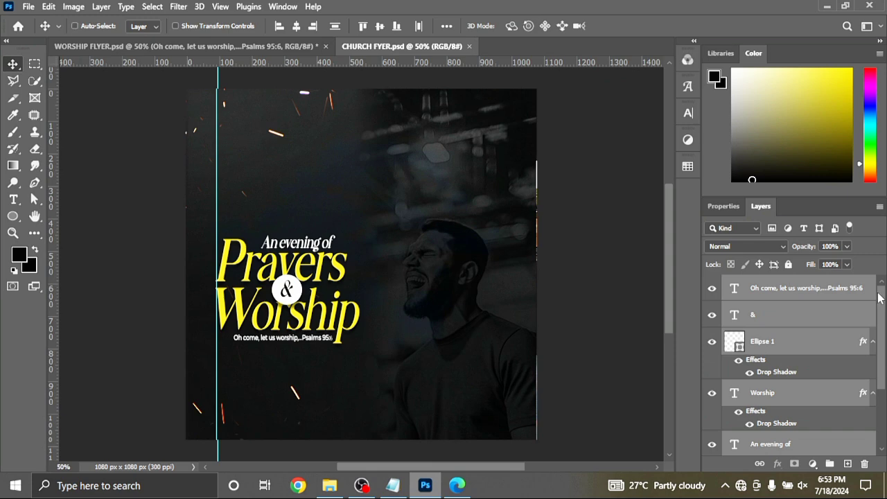
{"action": "key", "text": "ctrl"}
{"action": "key", "text": "ctrl+g"}
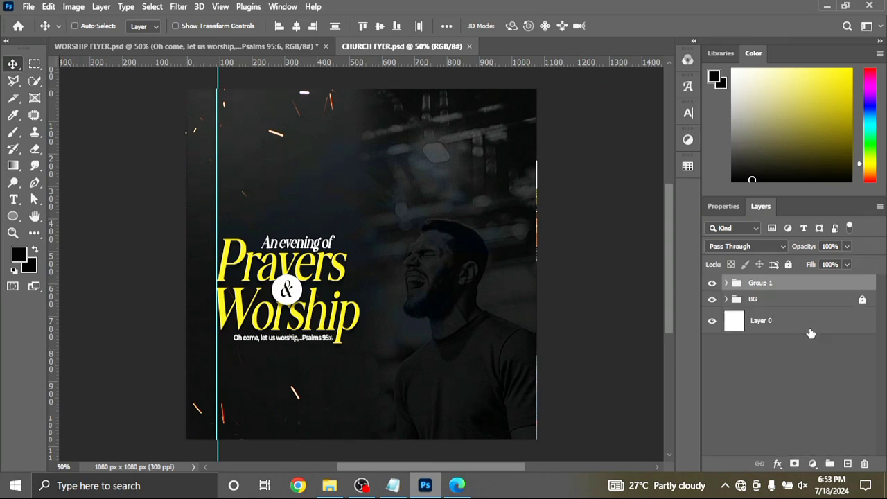
Rename the new title group THEME and lock it.
{"action": "double_click", "coordinate": [770, 283]}
{"action": "type", "text": "THEME"}
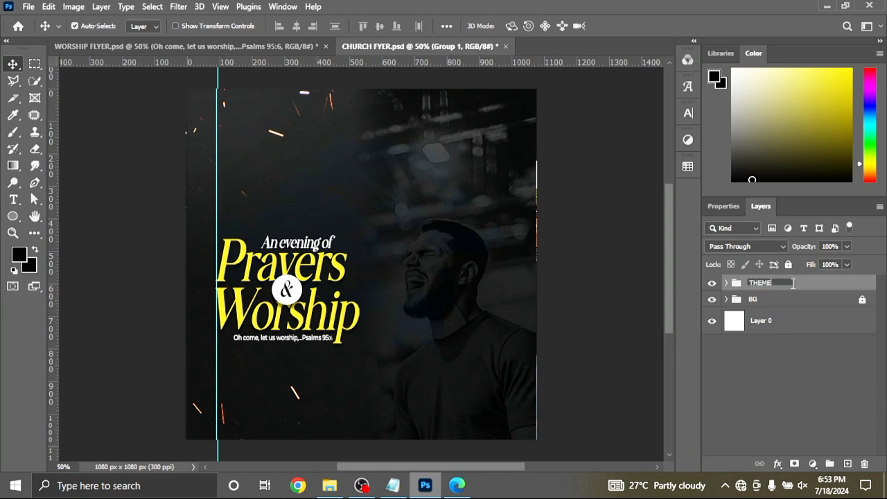
{"action": "key", "text": "Return"}
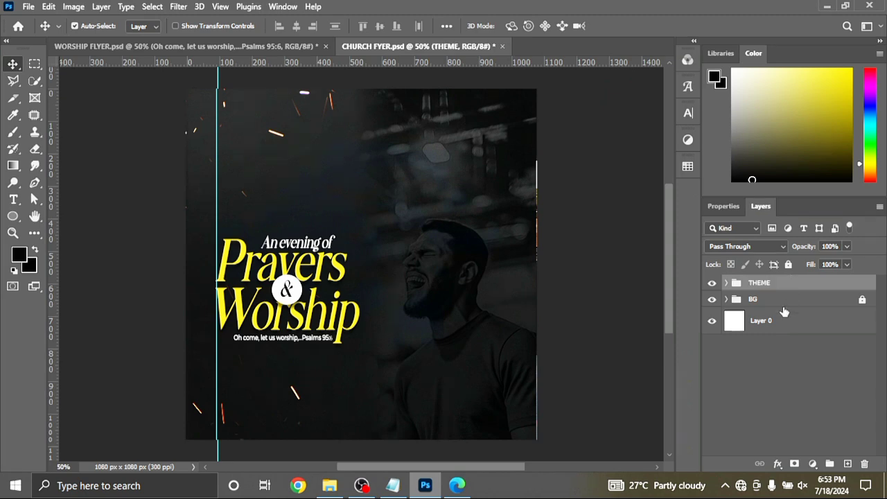
{"action": "left_click", "coordinate": [789, 265]}
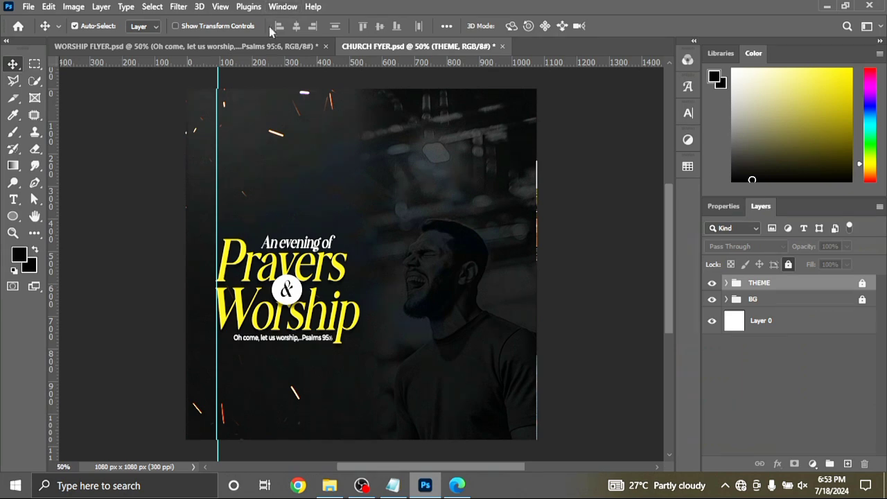
Copy the A New Dimension Int'l Ministries address text from WORSHIP FLYER.psd into CHURCH FYER.psd, above the title with its left edge on the guide.
{"action": "left_click", "coordinate": [262, 51]}
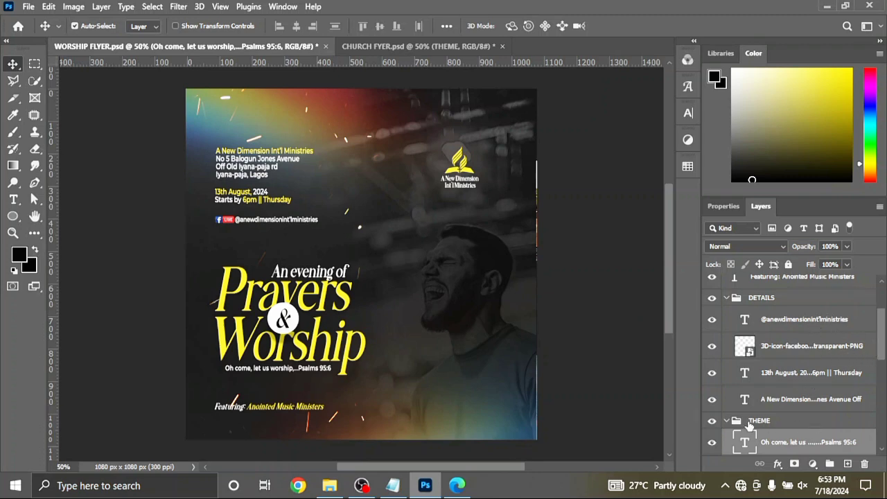
{"action": "left_click", "coordinate": [728, 422]}
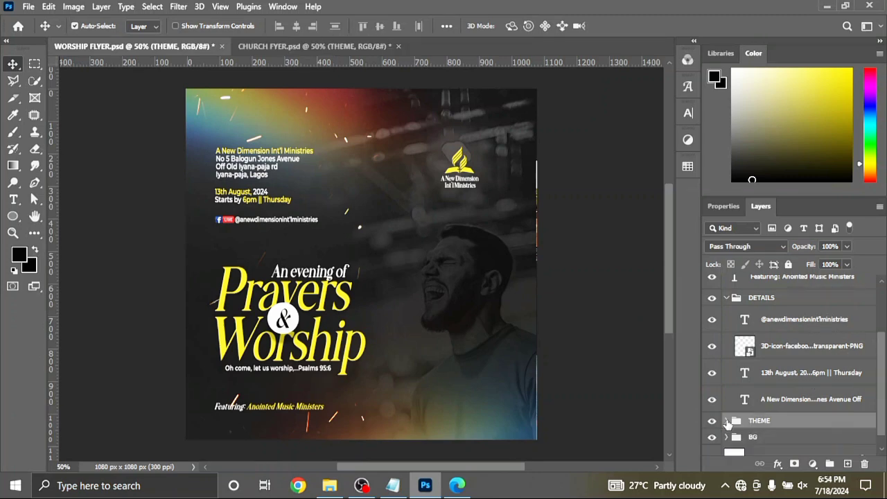
{"action": "left_click", "coordinate": [801, 400]}
{"action": "left_click_drag", "start_coordinate": [801, 400], "coordinate": [288, 140]}
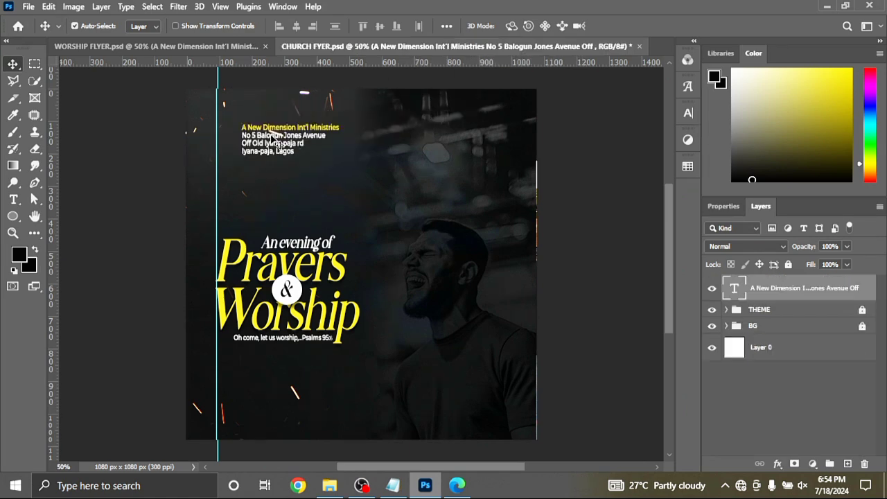
{"action": "left_click", "coordinate": [246, 47]}
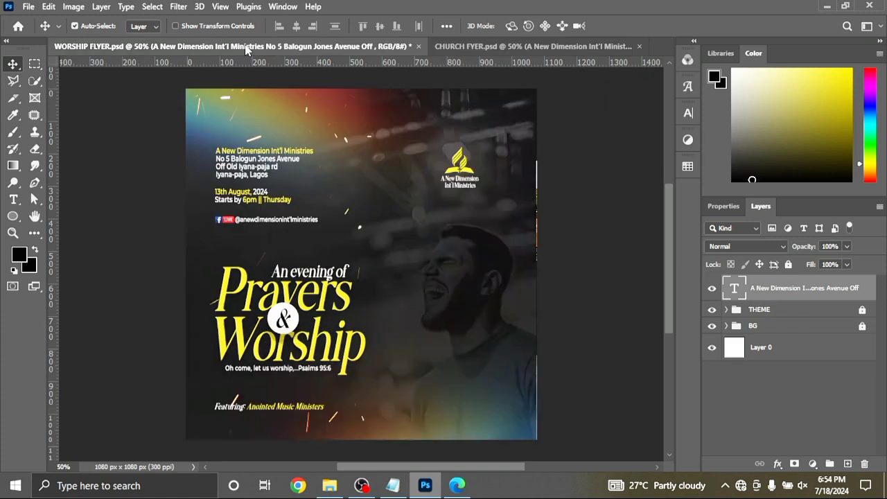
{"action": "left_click", "coordinate": [442, 46]}
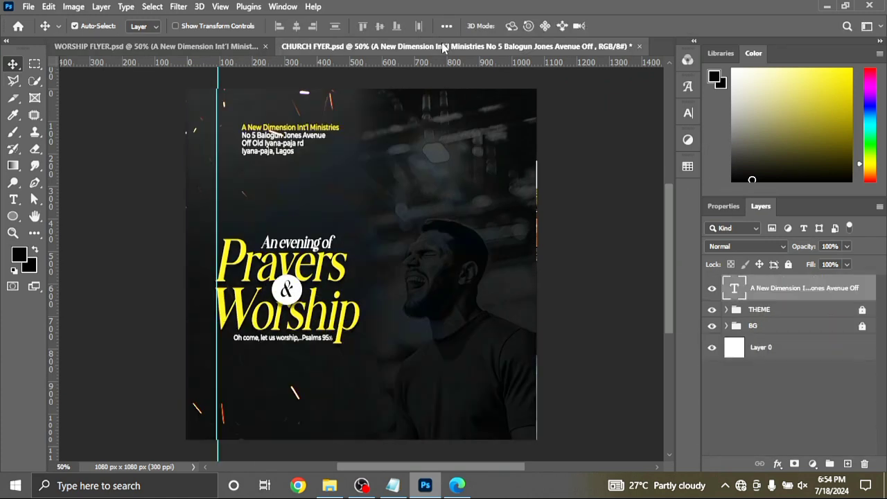
{"action": "left_click_drag", "start_coordinate": [260, 147], "coordinate": [236, 147]}
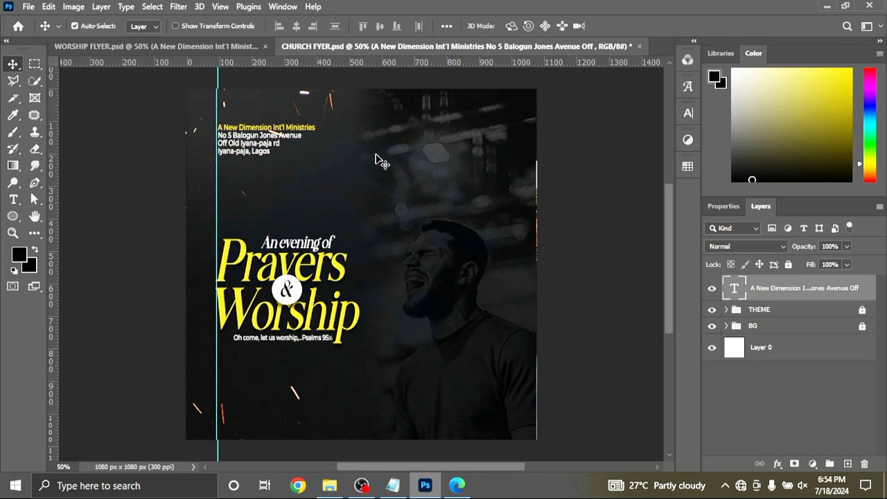
{"action": "double_click", "coordinate": [734, 288]}
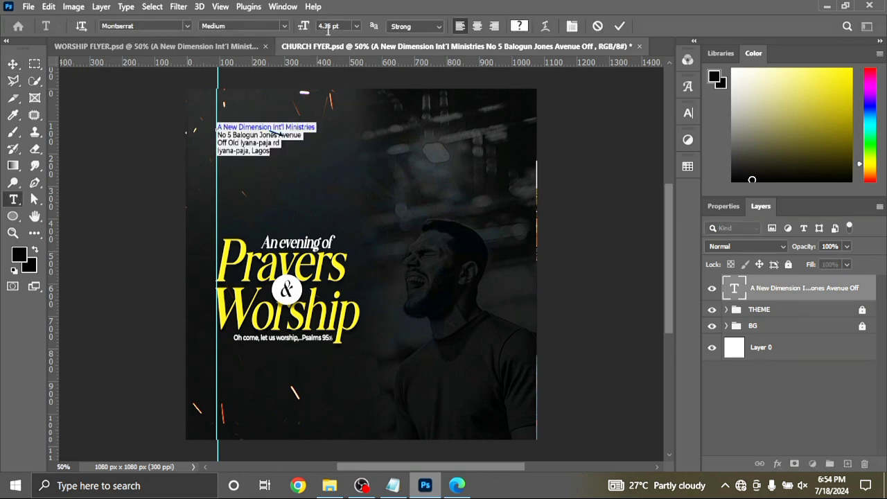
{"action": "left_click", "coordinate": [620, 25]}
{"action": "key", "text": "v"}
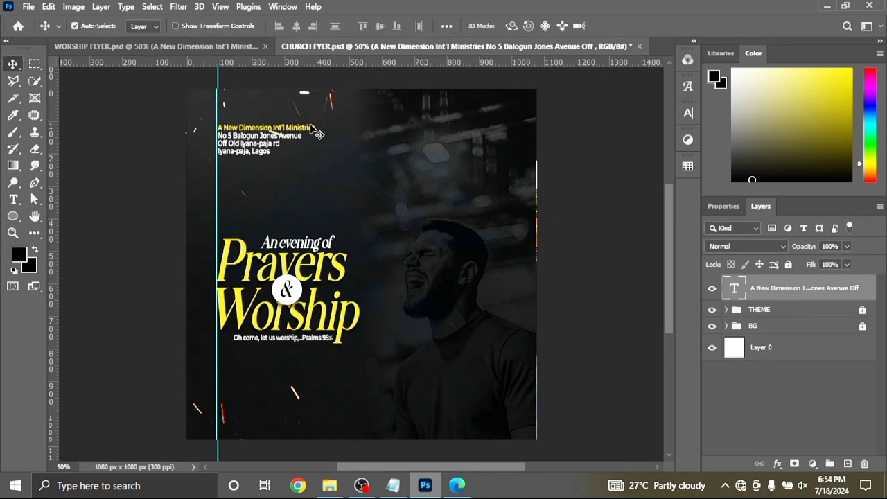
Copy the "13th August, 2024 Starts by 6pm || Thursday" text from WORSHIP FLYER.psd to below the address in CHURCH FYER.psd, aligned to the guide.
{"action": "left_click", "coordinate": [246, 46]}
{"action": "left_click", "coordinate": [809, 416]}
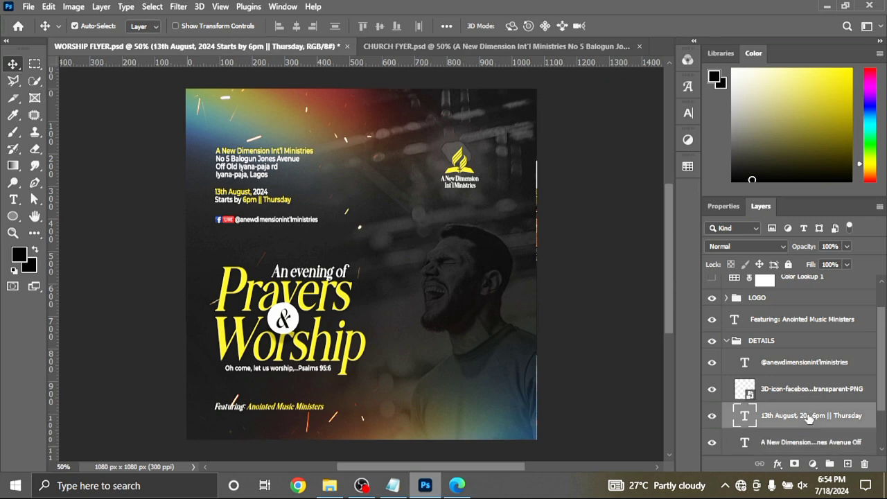
{"action": "left_click_drag", "start_coordinate": [809, 416], "coordinate": [258, 187]}
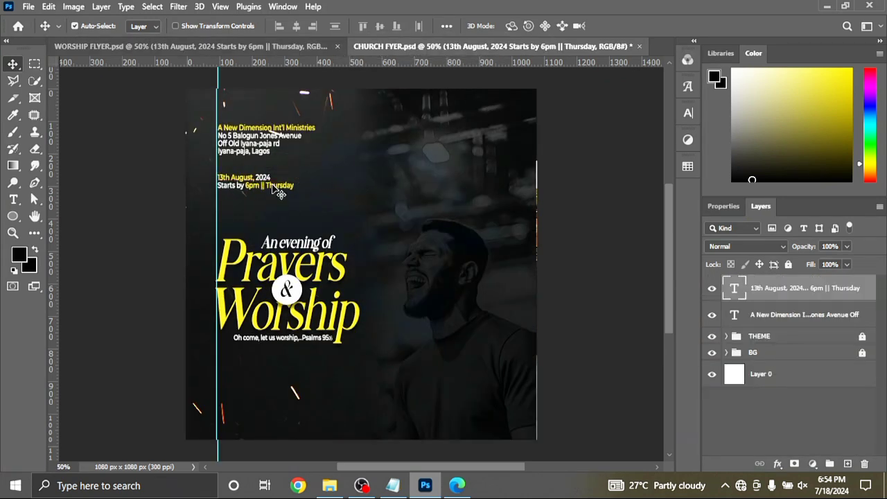
Copy the Facebook Live icon and ministry handle text from WORSHIP FLYER.psd to below the date in CHURCH FYER.psd, aligned to the guide.
{"action": "left_click", "coordinate": [299, 49]}
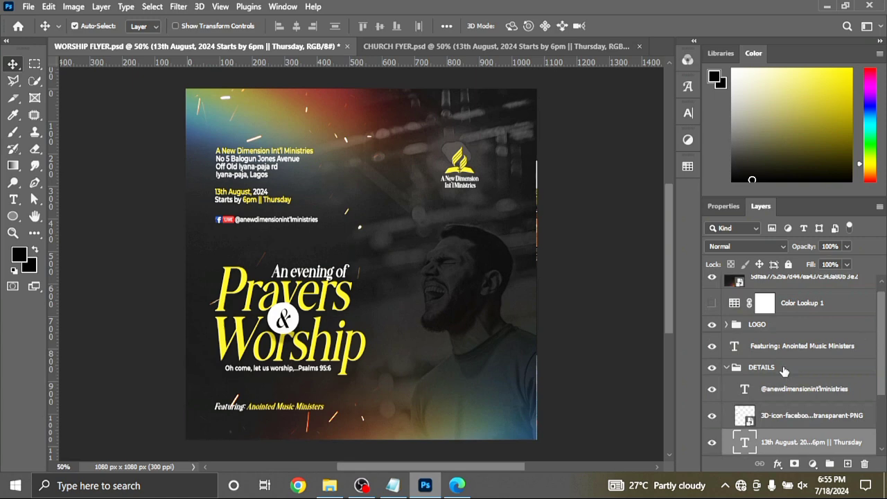
{"action": "left_click", "coordinate": [831, 394]}
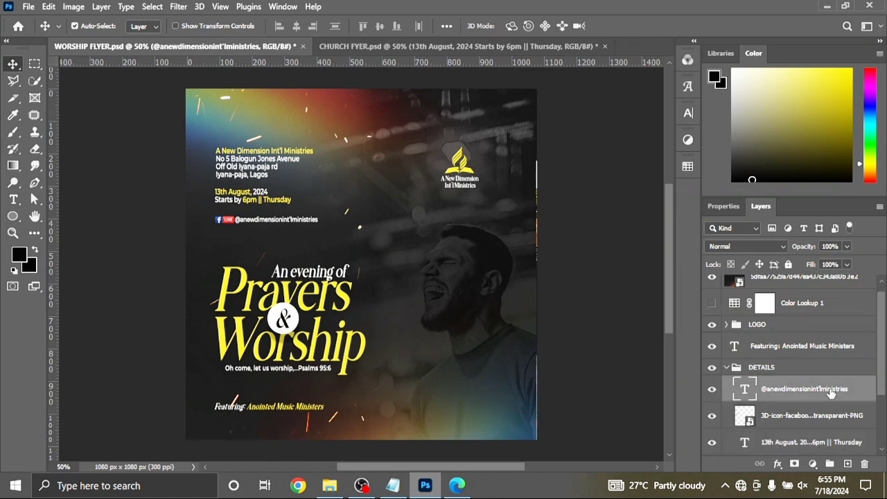
{"action": "left_click", "coordinate": [824, 415], "text": "shift"}
{"action": "left_click_drag", "start_coordinate": [823, 414], "coordinate": [260, 211]}
{"action": "key", "text": "ctrl+t"}
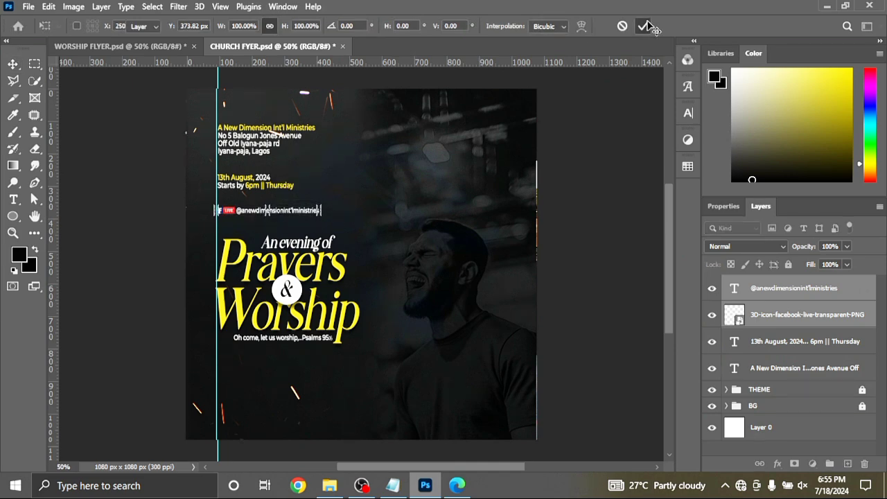
{"action": "left_click", "coordinate": [644, 26]}
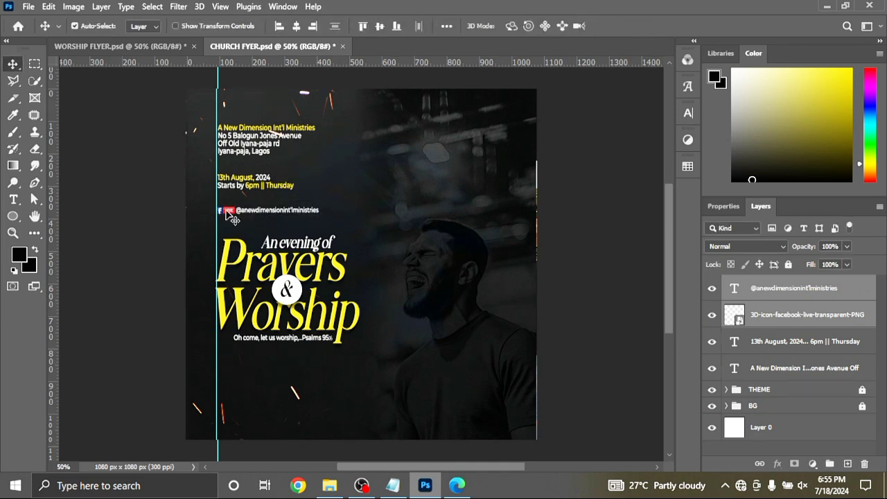
Move the date text and the address block in CHURCH FYER.psd slightly down, matching the spacing in the WORSHIP FLYER.psd reference.
{"action": "left_click", "coordinate": [157, 47]}
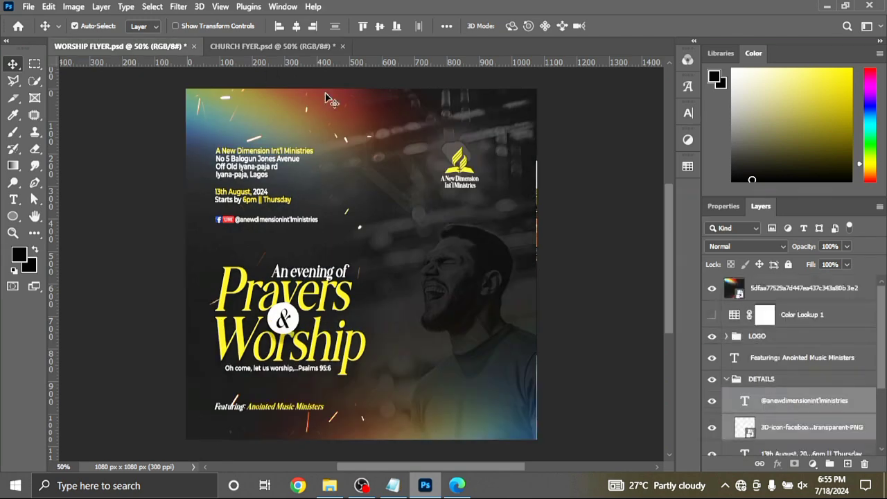
{"action": "left_click", "coordinate": [313, 45]}
{"action": "left_click", "coordinate": [251, 184]}
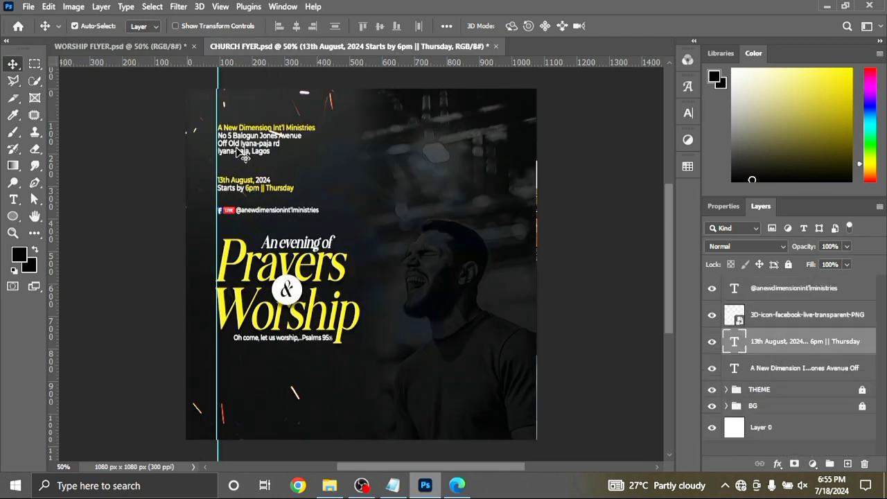
{"action": "left_click_drag", "start_coordinate": [243, 154], "coordinate": [243, 160]}
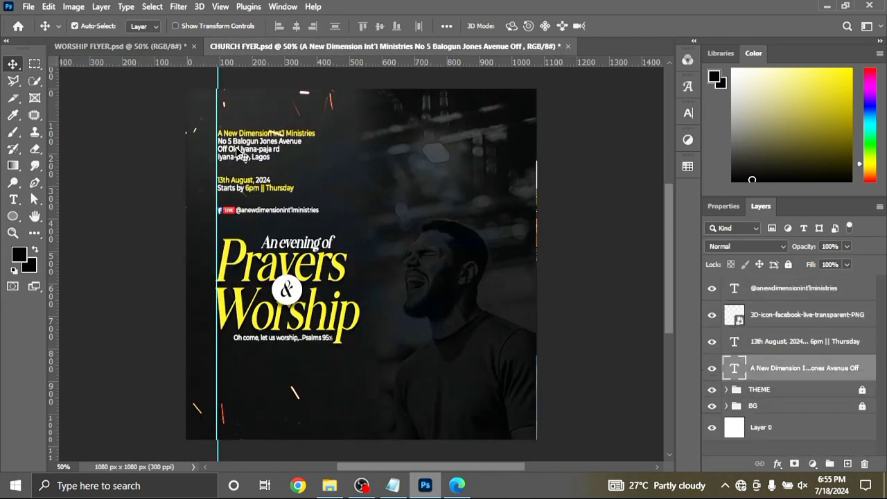
Group the handle, Facebook Live icon, date and address layers and name the group DETAILS.
{"action": "left_click", "coordinate": [846, 292]}
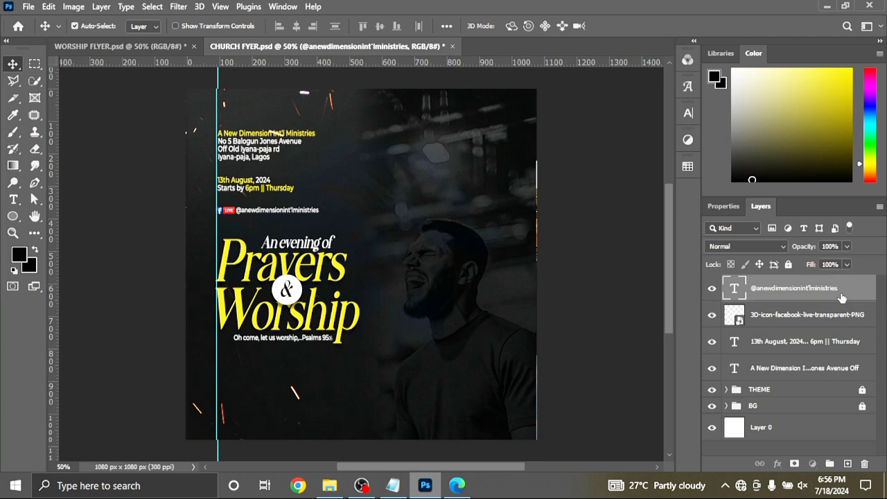
{"action": "left_click", "coordinate": [818, 366], "text": "shift"}
{"action": "key", "text": "ctrl+g"}
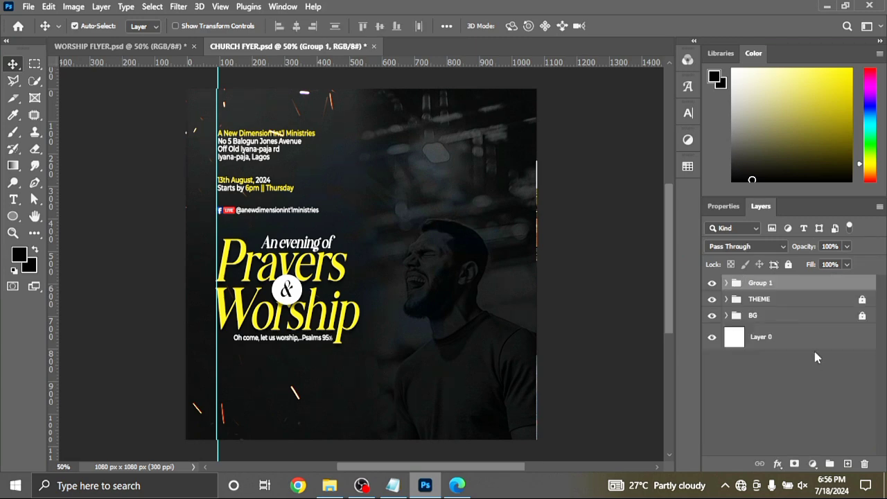
{"action": "double_click", "coordinate": [761, 284]}
{"action": "type", "text": "DETAILS"}
Unlock the THEME group and move it slightly down to widen the gap below the handle line.
{"action": "left_click", "coordinate": [851, 299]}
{"action": "left_click", "coordinate": [862, 298]}
{"action": "key", "text": "ctrl+t"}
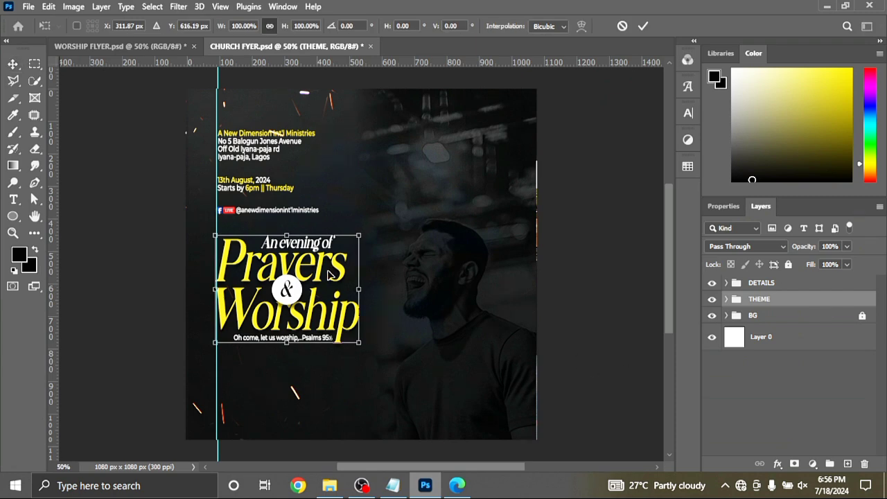
{"action": "left_click_drag", "start_coordinate": [329, 273], "coordinate": [331, 286]}
{"action": "left_click", "coordinate": [644, 25]}
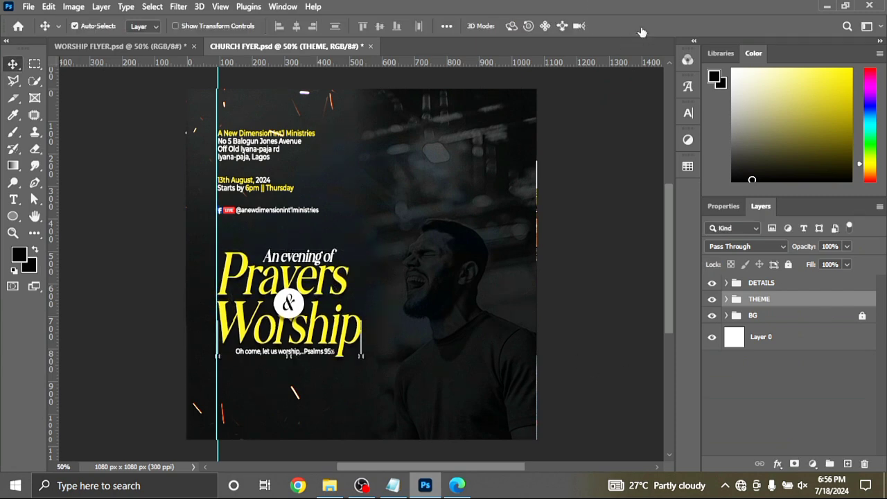
Compare the CHURCH FYER.psd layout with the WORSHIP FLYER.psd reference.
{"action": "left_click", "coordinate": [159, 47]}
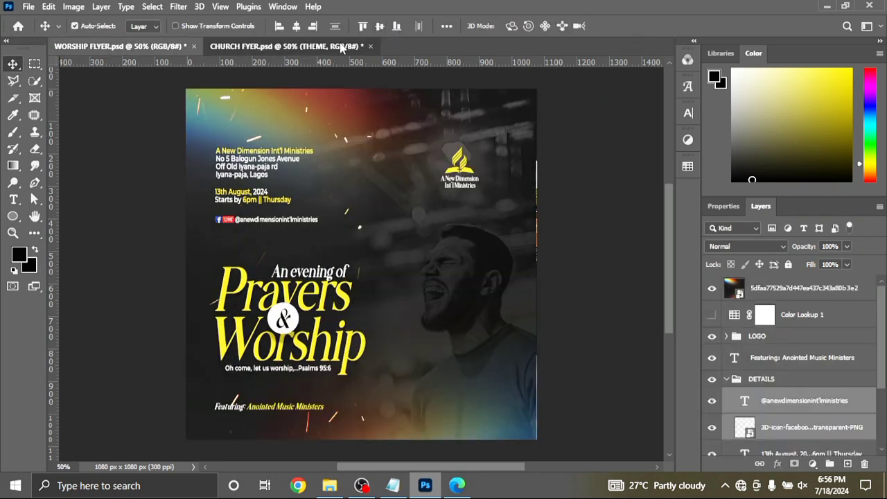
{"action": "left_click", "coordinate": [341, 48]}
{"action": "left_click", "coordinate": [139, 47]}
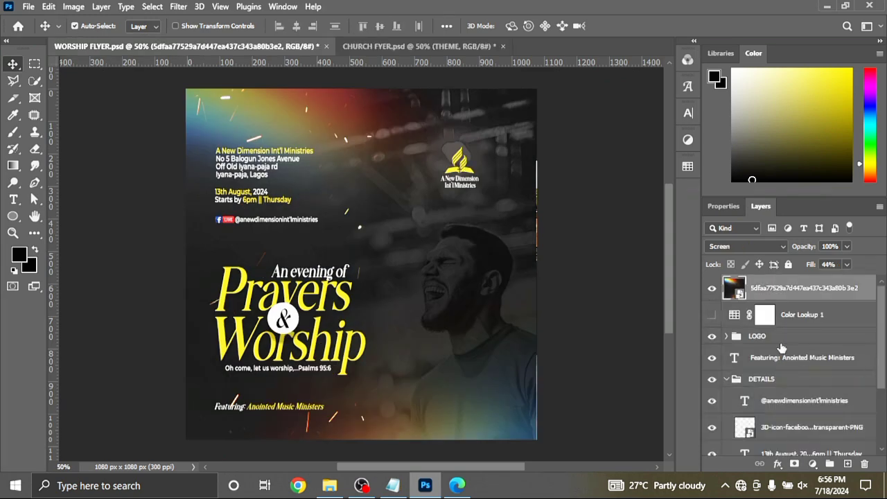
Copy the LOGO group from WORSHIP FLYER.psd into CHURCH FYER.psd and align its top with a horizontal guide above the address block.
{"action": "left_click_drag", "start_coordinate": [774, 339], "coordinate": [446, 145]}
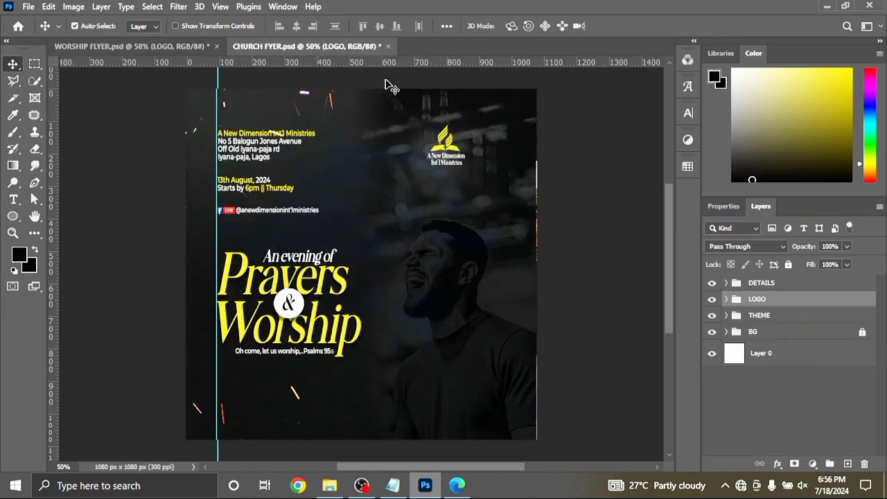
{"action": "left_click_drag", "start_coordinate": [373, 63], "coordinate": [384, 130]}
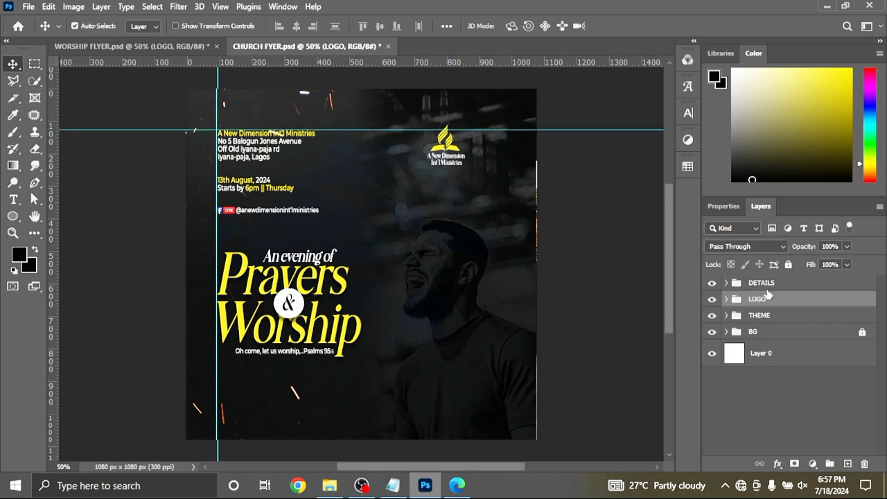
{"action": "key", "text": "shift+Down"}
{"action": "key", "text": "shift+Down"}
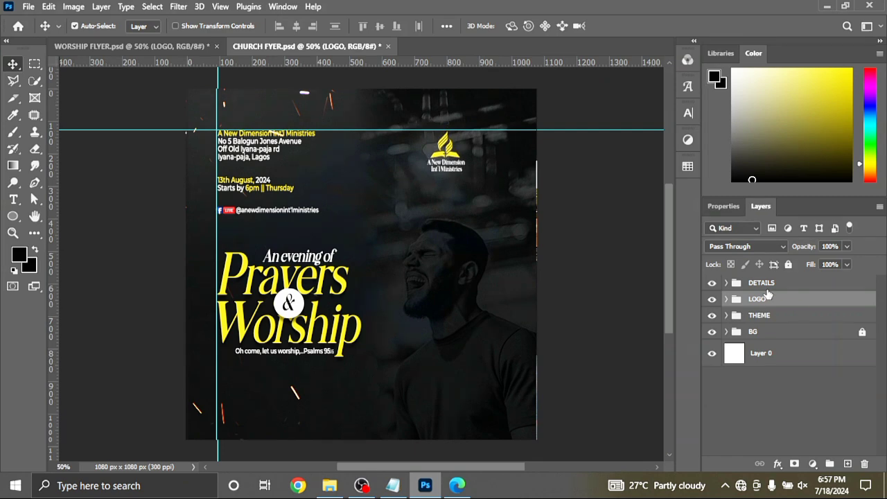
{"action": "key", "text": "Up"}
{"action": "key", "text": "Up"}
{"action": "key", "text": "Up"}
{"action": "key", "text": "Up"}
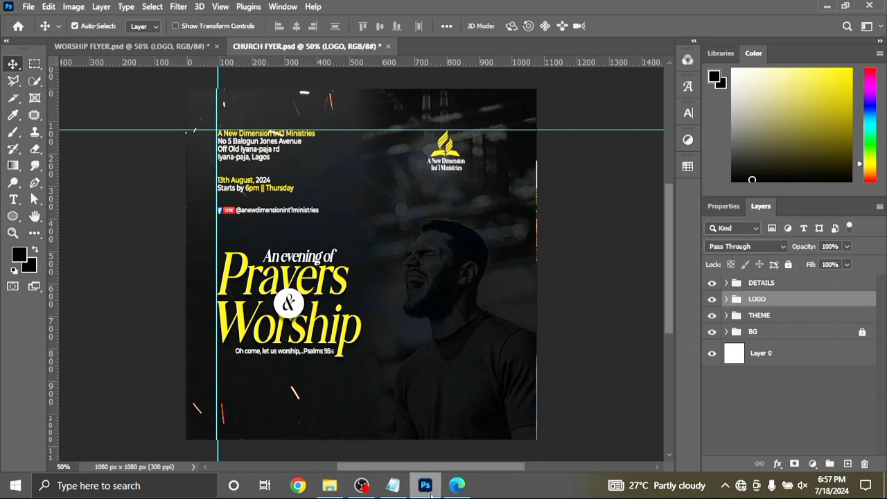
Copy the "Featuring: Anointed Music Ministers" text from WORSHIP FLYER.psd to below the verse in CHURCH FYER.psd, aligning its left edge with the vertical guide.
{"action": "left_click", "coordinate": [160, 45]}
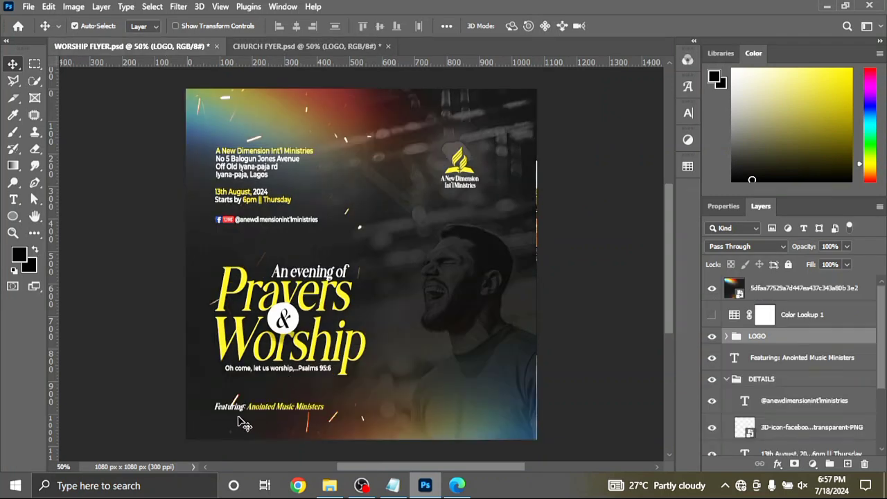
{"action": "left_click", "coordinate": [485, 347]}
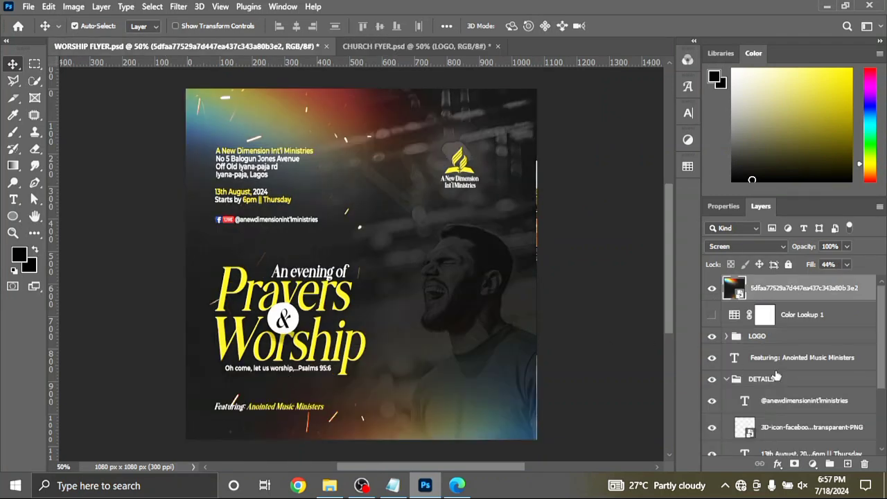
{"action": "left_click_drag", "start_coordinate": [782, 360], "coordinate": [275, 402]}
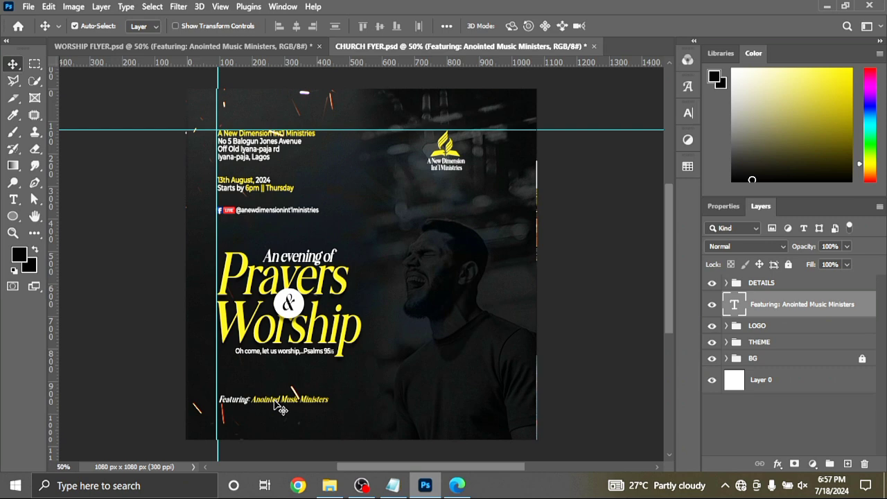
{"action": "key", "text": "Left"}
{"action": "key", "text": "Left"}
{"action": "key", "text": "Left"}
{"action": "key", "text": "Left"}
{"action": "key", "text": "Left"}
{"action": "key", "text": "Left"}
{"action": "key", "text": "Left"}
{"action": "key", "text": "Left"}
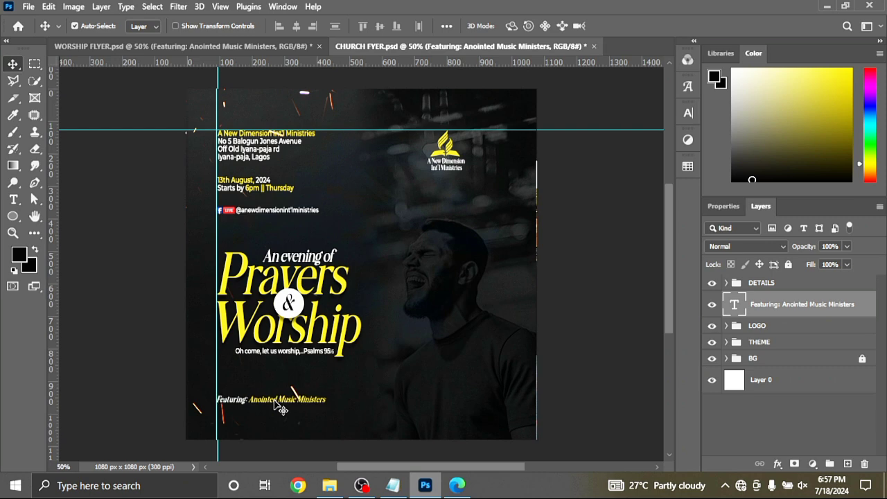
Check the font, style and size of the "Featuring: Anointed Music Ministers" text.
{"action": "double_click", "coordinate": [736, 306]}
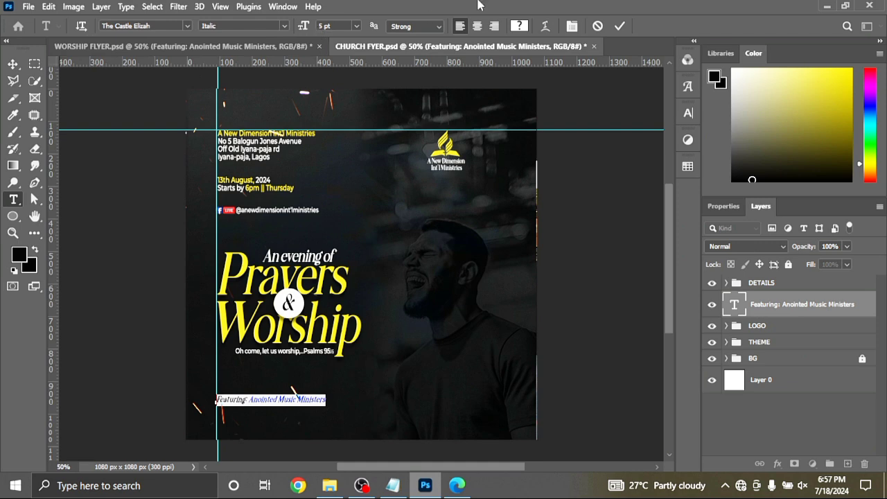
{"action": "left_click", "coordinate": [619, 26]}
{"action": "key", "text": "v"}
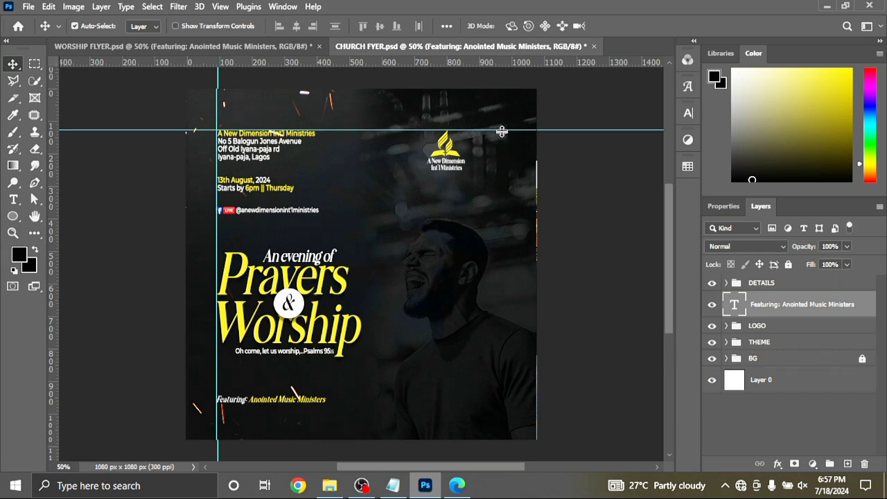
Remove the horizontal and vertical guides and move the Featuring text layer above the DETAILS group.
{"action": "left_click_drag", "start_coordinate": [500, 129], "coordinate": [466, 57]}
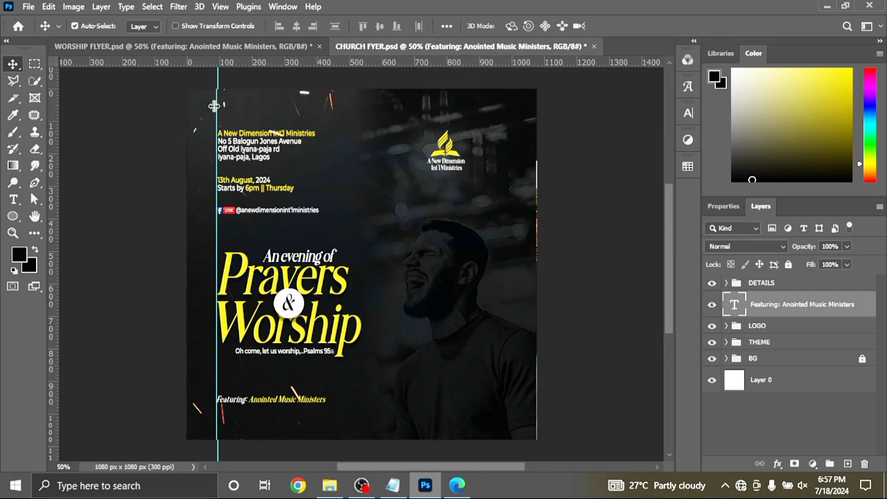
{"action": "left_click_drag", "start_coordinate": [218, 103], "coordinate": [50, 136]}
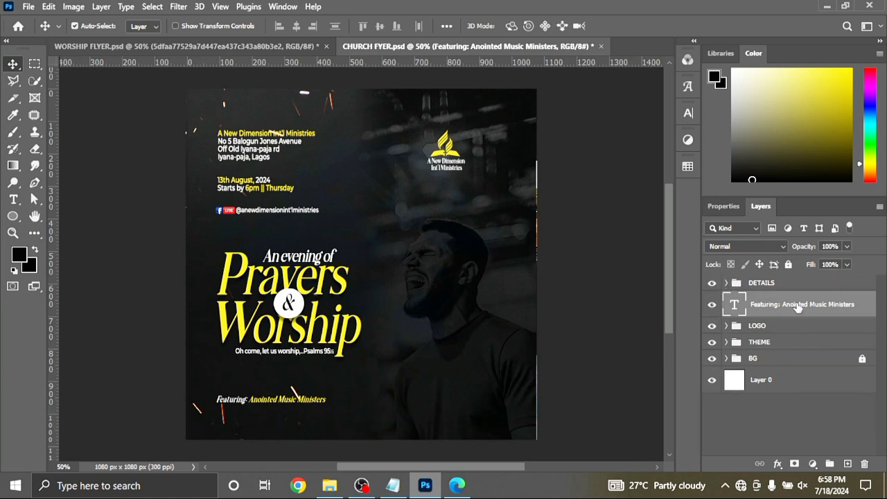
{"action": "left_click_drag", "start_coordinate": [797, 307], "coordinate": [795, 275]}
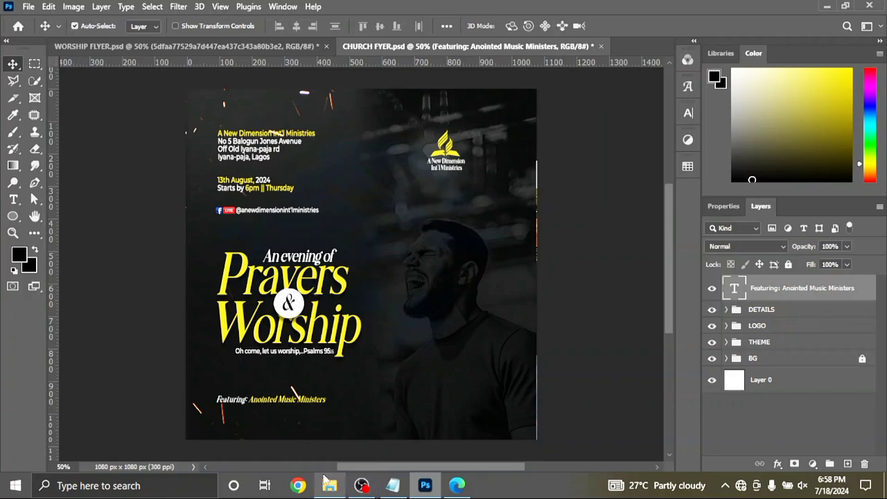
Place the rainbow light image 5dfaa77529a7d447ea437c343a80b3e2 from the Resources folder and scale it to 35.67% to cover the canvas.
{"action": "left_click", "coordinate": [331, 487]}
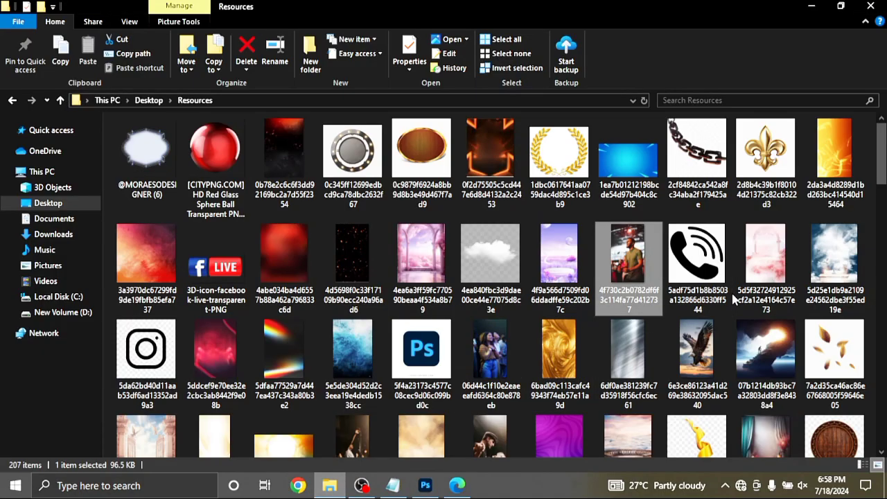
{"action": "left_click_drag", "start_coordinate": [275, 343], "coordinate": [256, 223]}
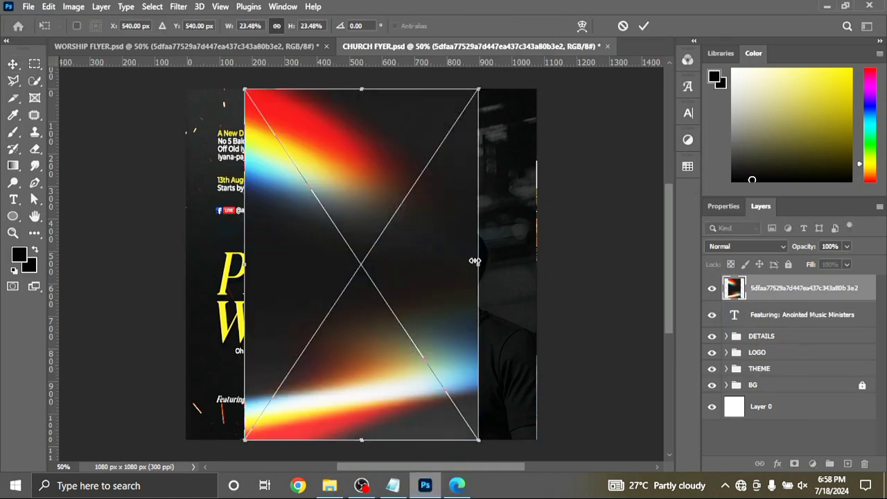
{"action": "left_click_drag", "start_coordinate": [475, 261], "coordinate": [541, 263]}
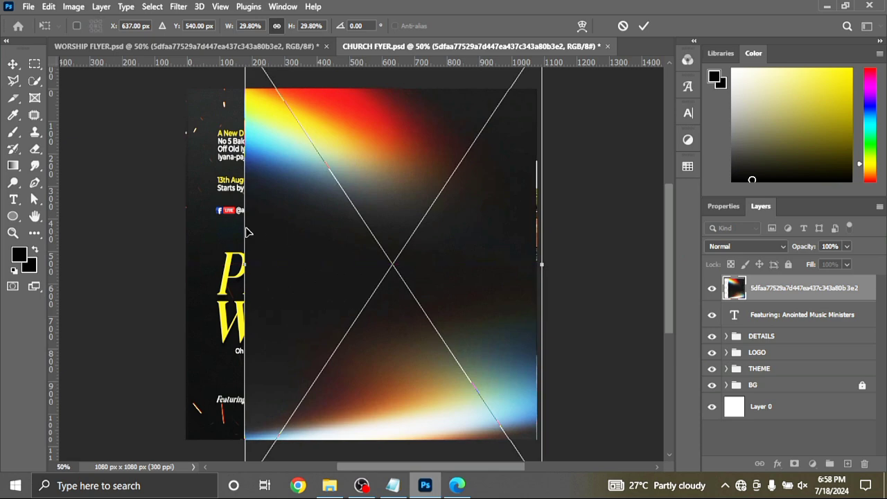
{"action": "left_click_drag", "start_coordinate": [242, 225], "coordinate": [220, 211]}
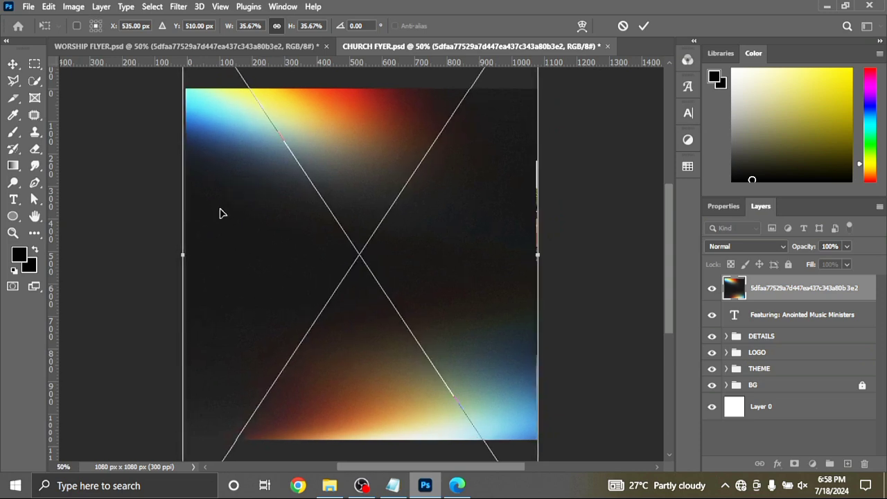
{"action": "left_click", "coordinate": [643, 25]}
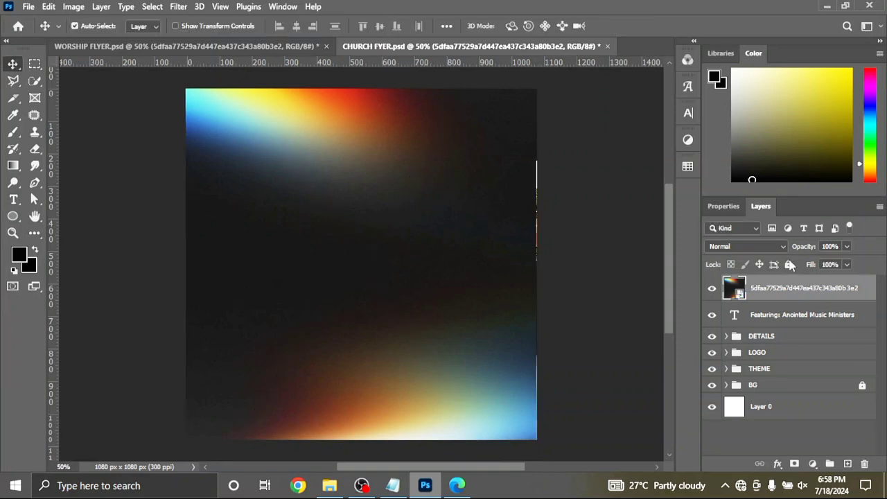
Set the rainbow light layer's blend mode to Screen and its fill to 44%.
{"action": "left_click", "coordinate": [783, 248]}
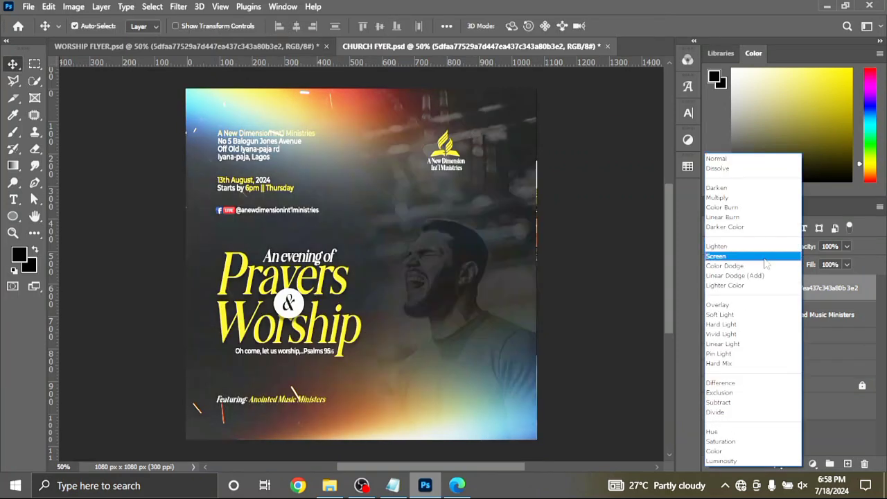
{"action": "left_click", "coordinate": [766, 257]}
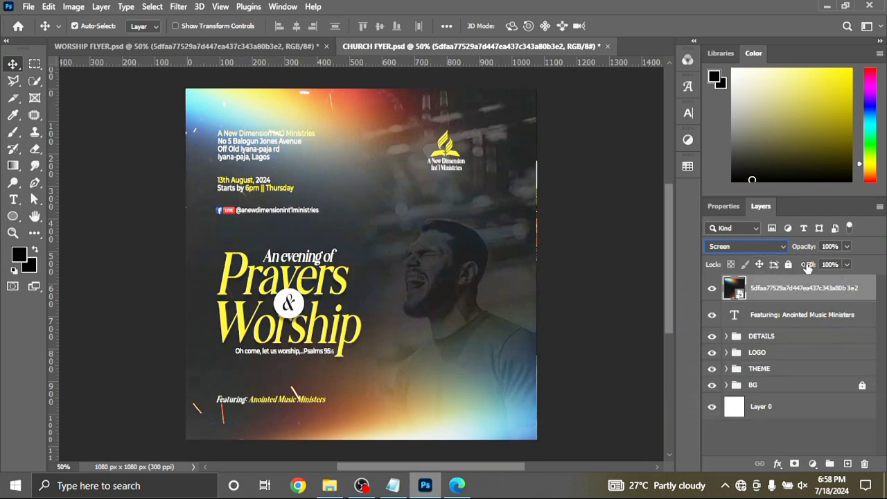
{"action": "left_click_drag", "start_coordinate": [808, 267], "coordinate": [772, 266]}
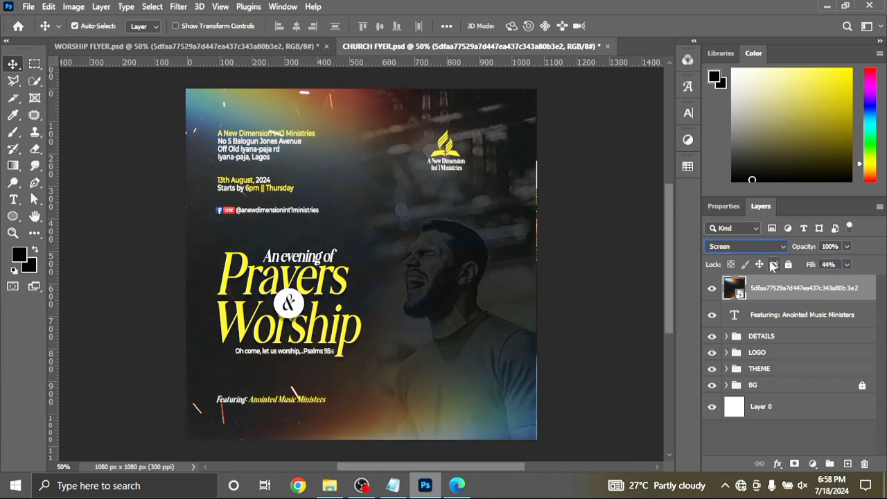
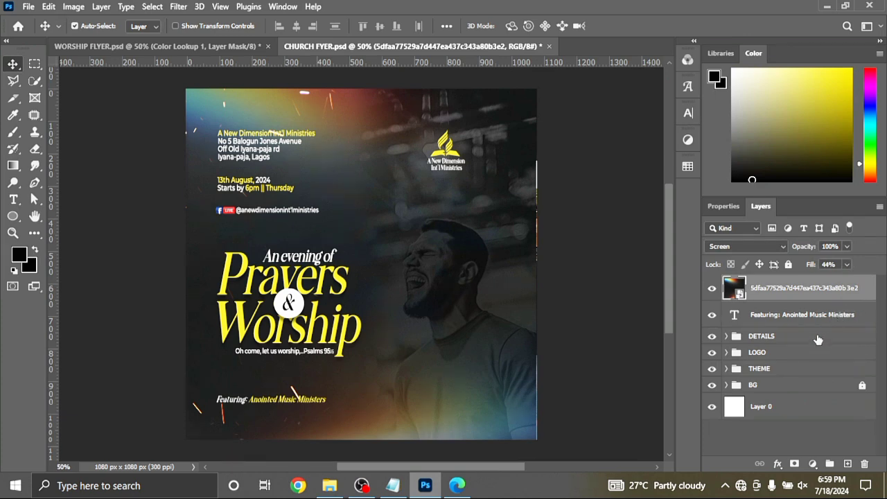
Unlock and expand the BG group, and hide the f2ca29ed95ce97 image layer below Sparks.
{"action": "left_click", "coordinate": [783, 387]}
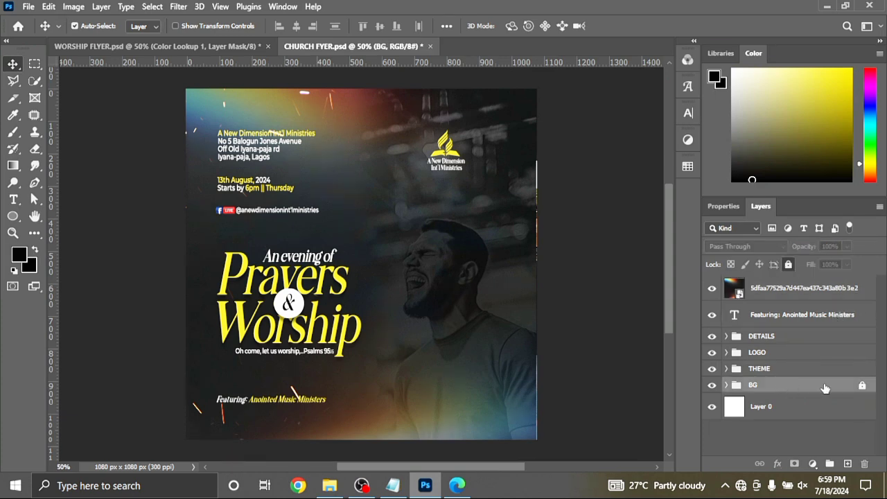
{"action": "left_click", "coordinate": [865, 385]}
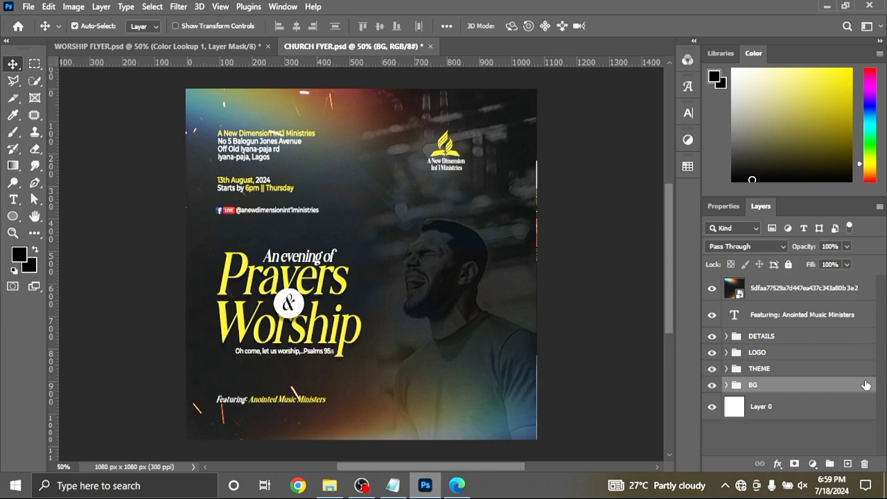
{"action": "left_click", "coordinate": [726, 386]}
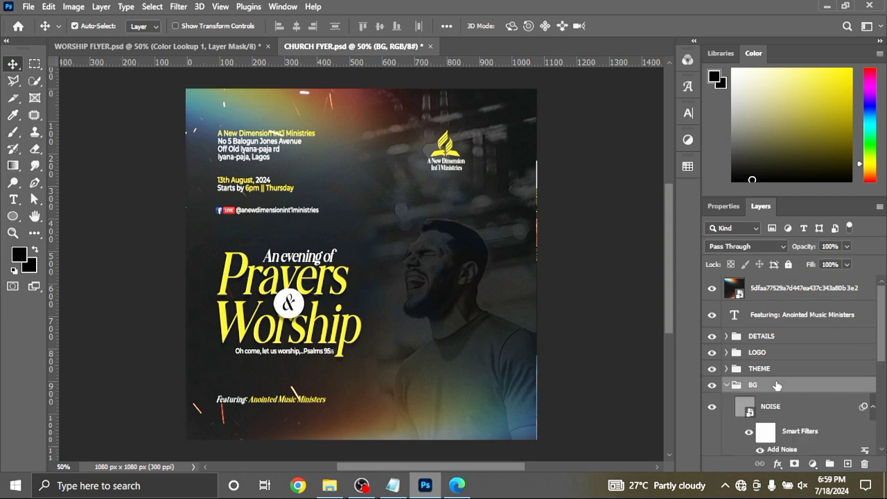
{"action": "left_click_drag", "start_coordinate": [878, 355], "coordinate": [878, 419]}
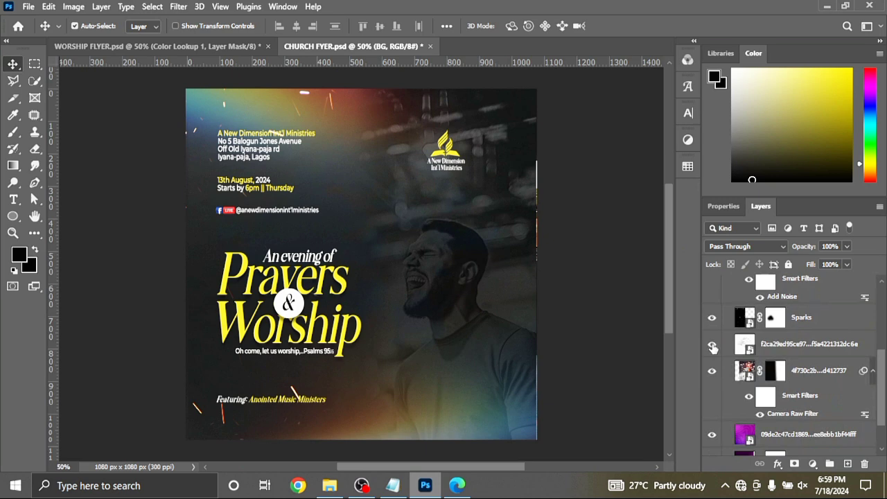
{"action": "left_click", "coordinate": [713, 347]}
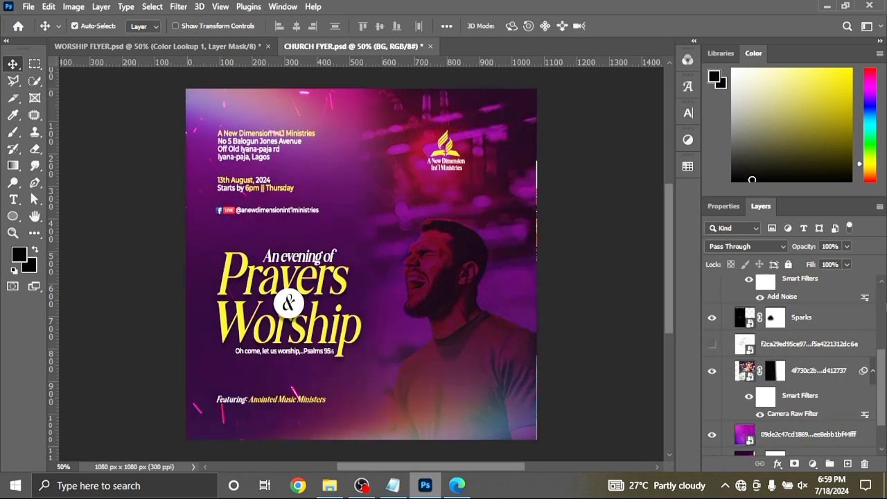
Add a Color Lookup adjustment above the Featuring text layer using the DropBlues.3DL 3D LUT, and select the rainbow light layer.
{"action": "left_click_drag", "start_coordinate": [882, 359], "coordinate": [884, 278]}
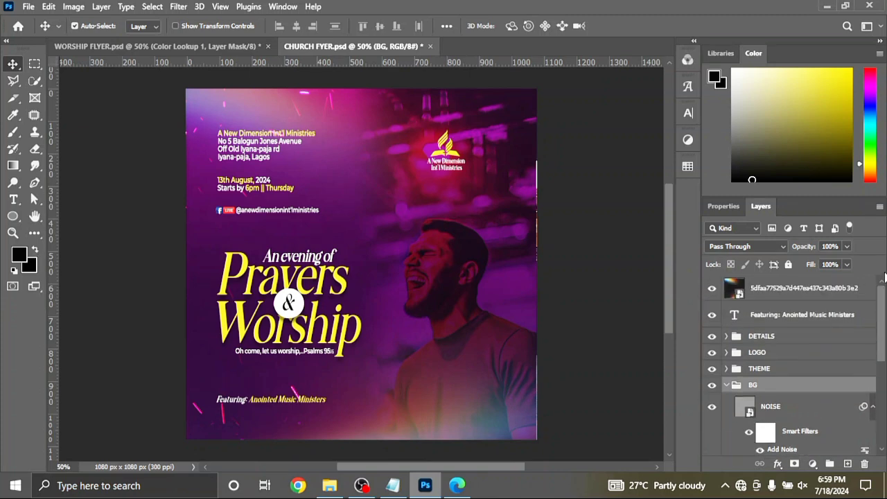
{"action": "left_click", "coordinate": [768, 315]}
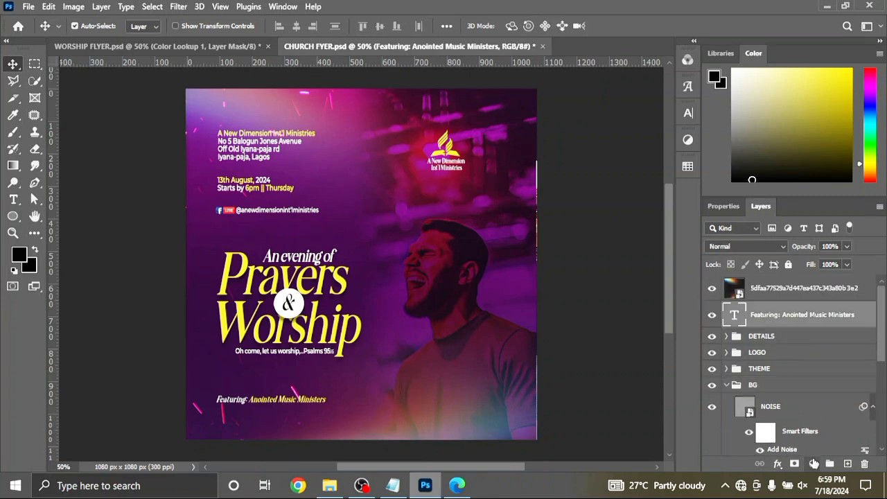
{"action": "left_click", "coordinate": [813, 463]}
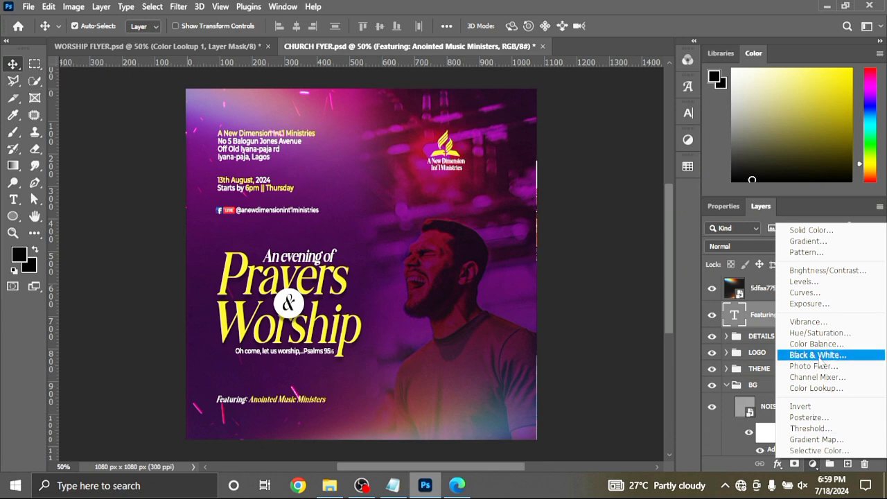
{"action": "left_click", "coordinate": [826, 387]}
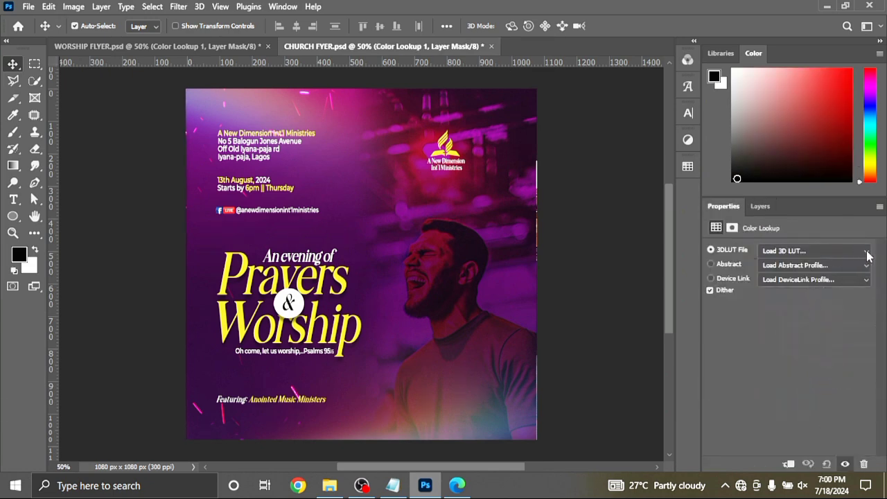
{"action": "left_click", "coordinate": [866, 252]}
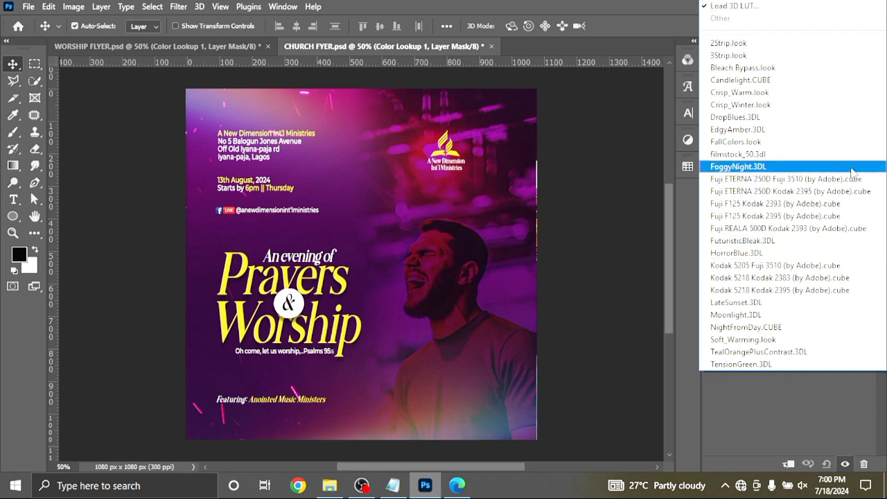
{"action": "left_click", "coordinate": [819, 119]}
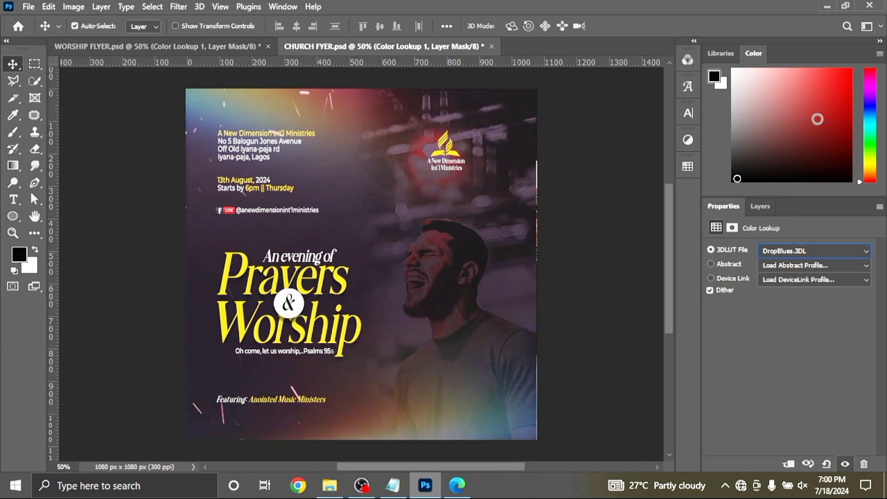
{"action": "left_click", "coordinate": [760, 206]}
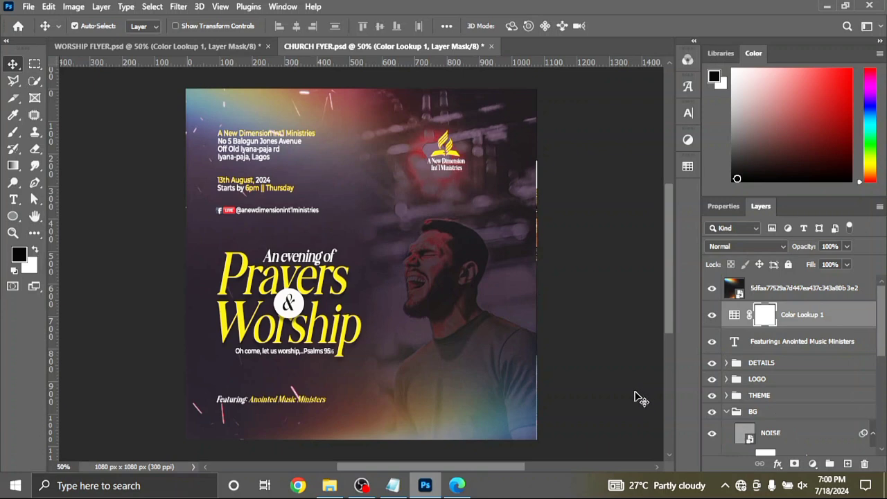
{"action": "left_click", "coordinate": [805, 291]}
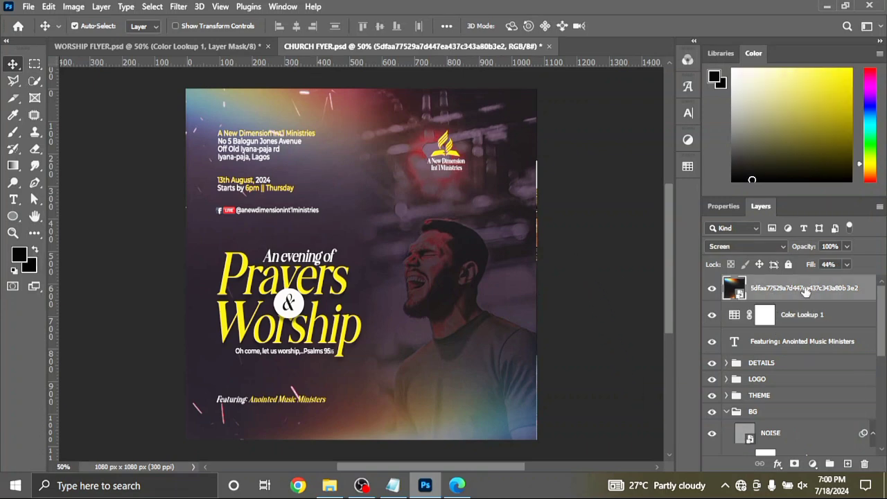
Stamp all visible layers into a new merged layer above the rainbow light and set its Camera Raw Filter Texture to +26.
{"action": "key", "text": "ctrl"}
{"action": "key", "text": "ctrl+shift+alt+e"}
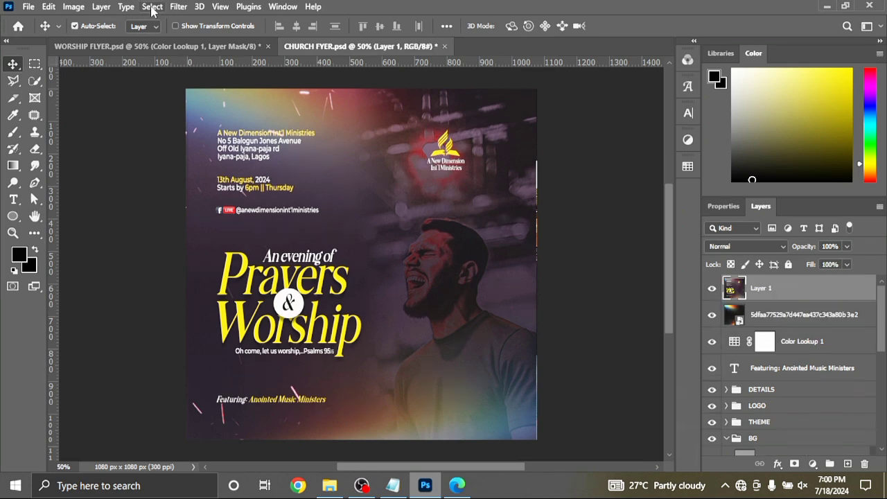
{"action": "left_click", "coordinate": [175, 7]}
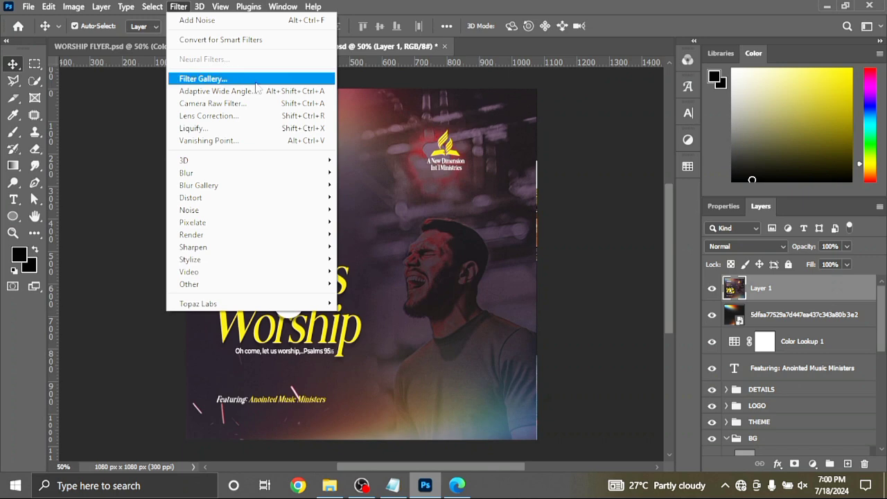
{"action": "left_click", "coordinate": [287, 104]}
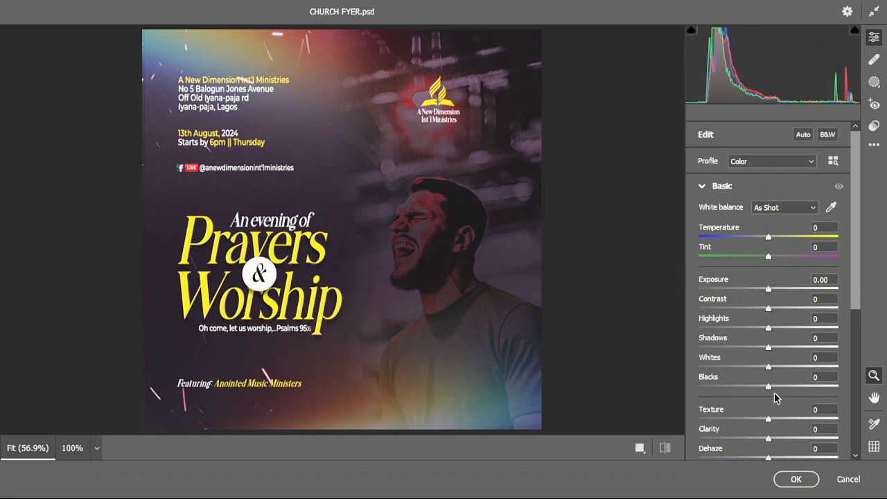
{"action": "left_click_drag", "start_coordinate": [768, 423], "coordinate": [788, 423]}
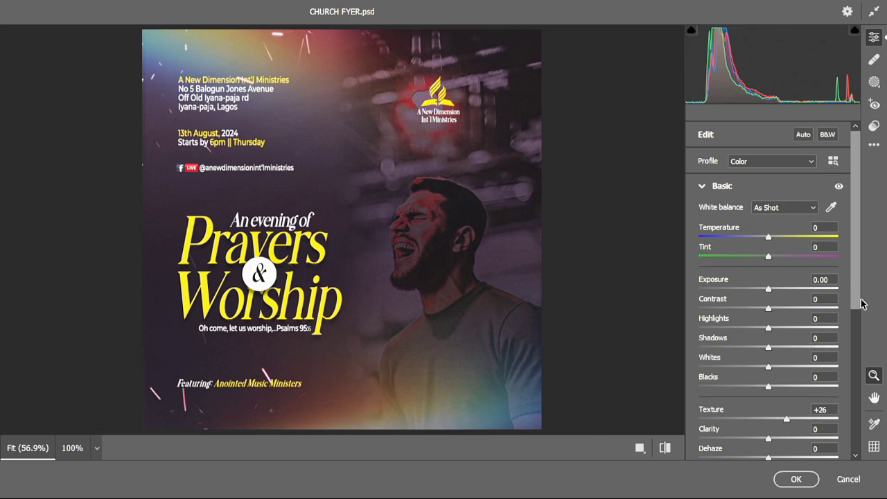
Add Grain of 9 in the Camera Raw effects and apply the filter to the merged layer.
{"action": "left_click_drag", "start_coordinate": [858, 301], "coordinate": [860, 405]}
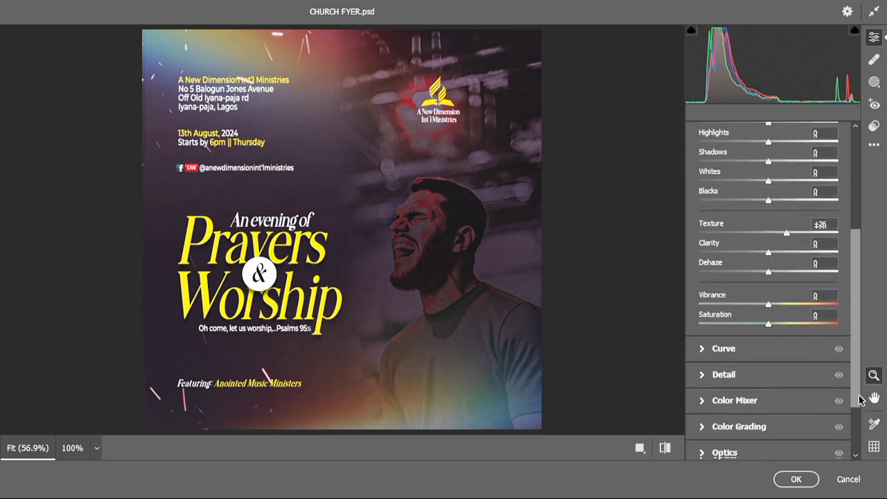
{"action": "left_click_drag", "start_coordinate": [859, 338], "coordinate": [863, 416]}
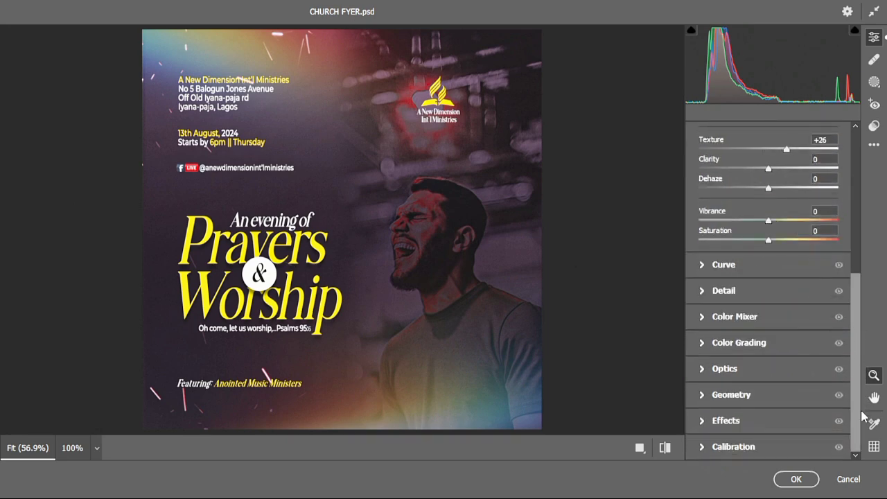
{"action": "left_click", "coordinate": [703, 424]}
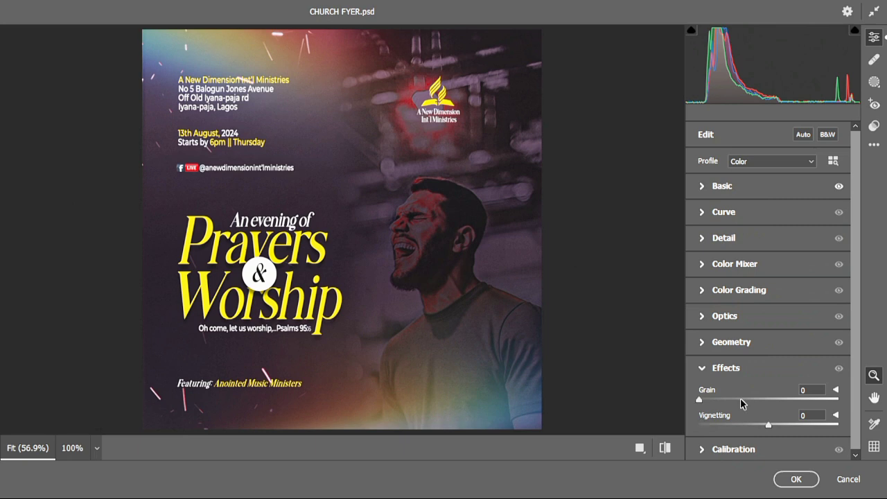
{"action": "left_click", "coordinate": [712, 401]}
{"action": "left_click", "coordinate": [796, 480]}
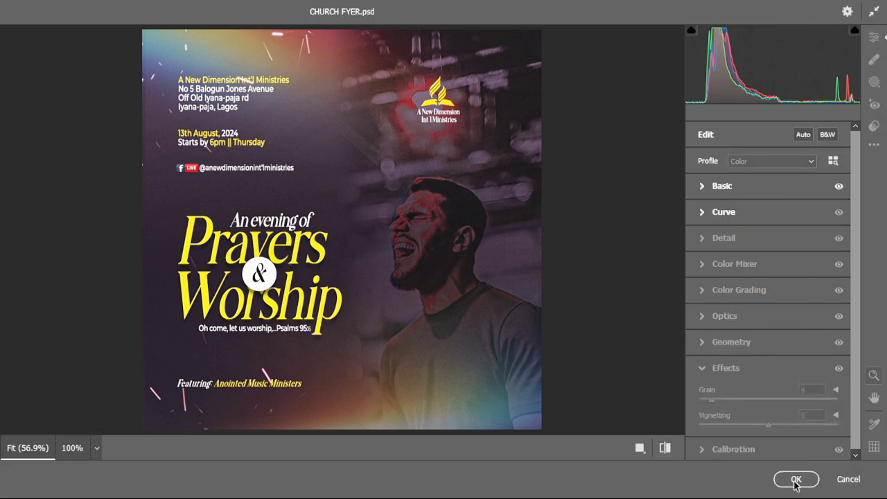